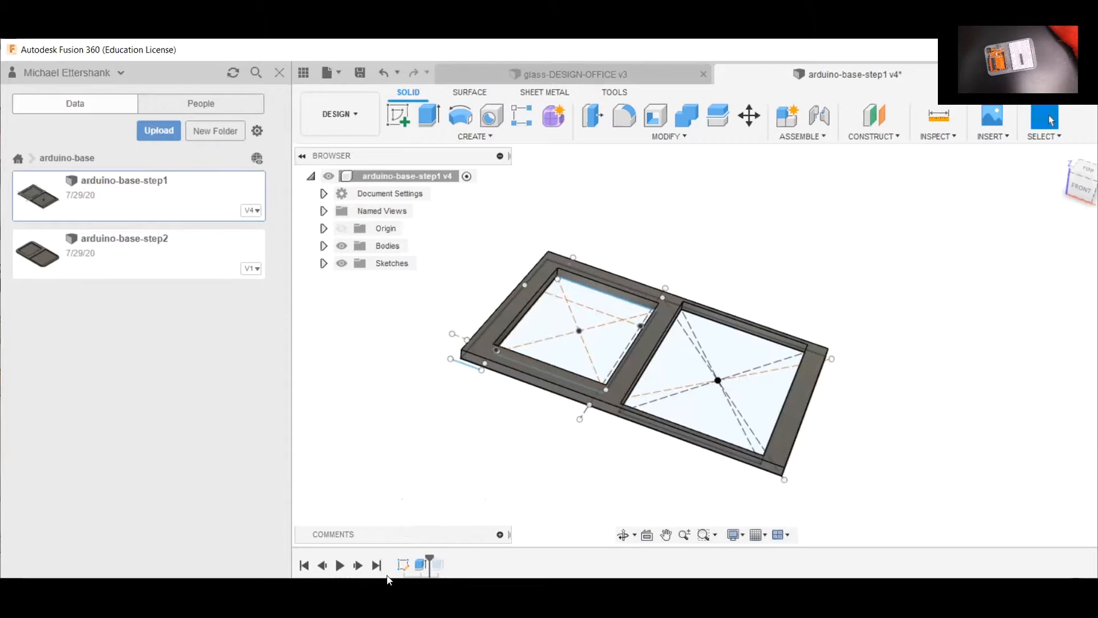
Roll the timeline forward past the last extrusion and open the base sketch for editing.
{"action": "left_click", "coordinate": [358, 566]}
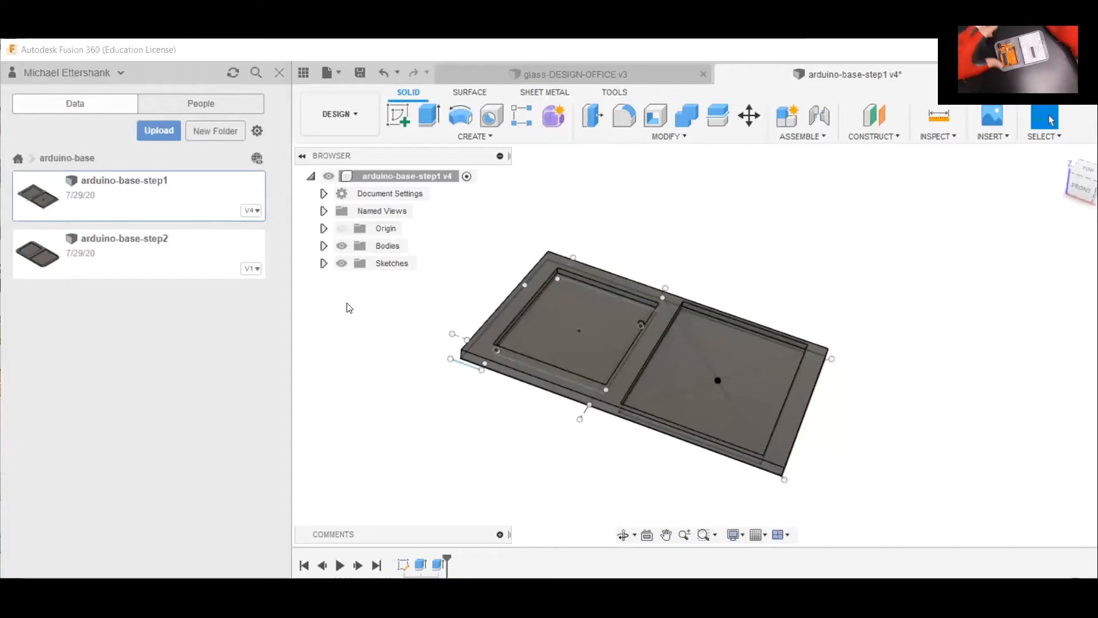
{"action": "right_click", "coordinate": [402, 565]}
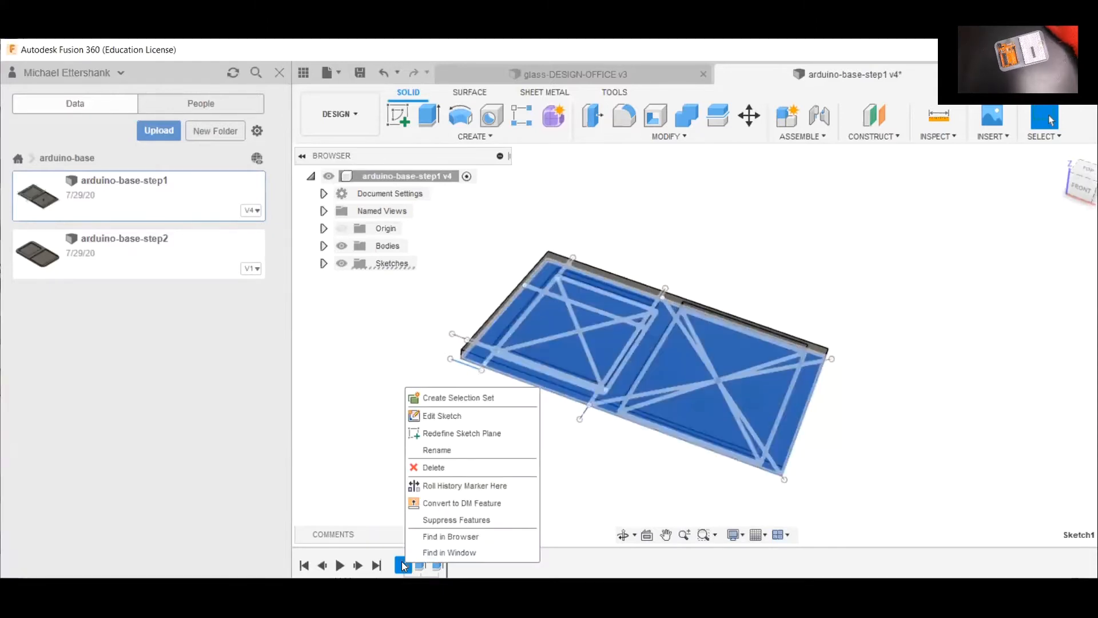
{"action": "left_click", "coordinate": [441, 416]}
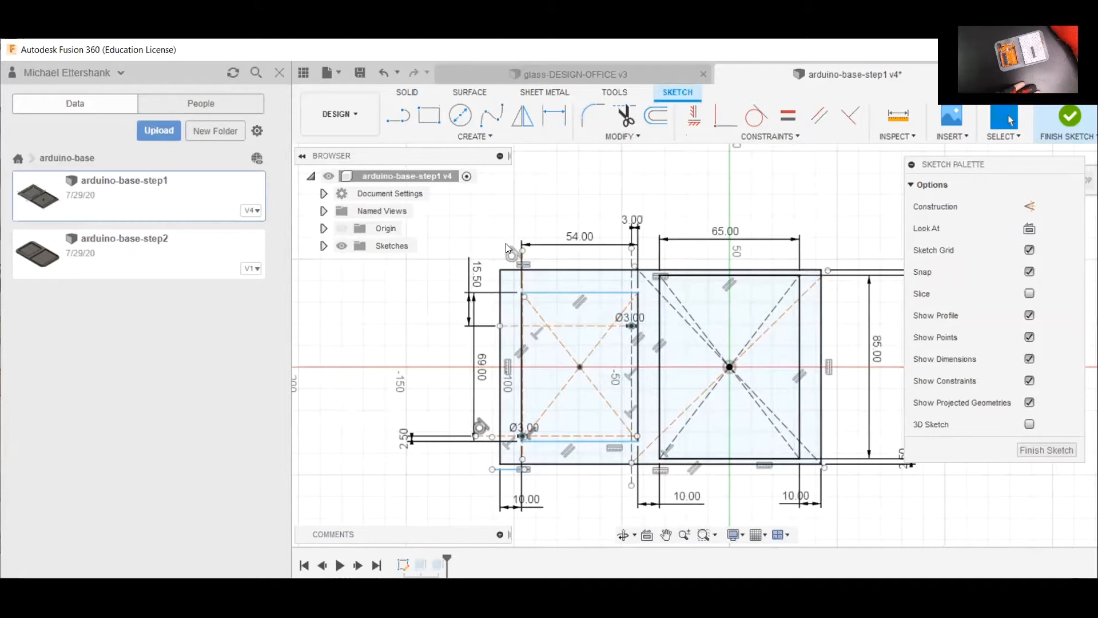
Fillet the outer rectangle's upper corner beside the smaller pocket with a 5 mm radius.
{"action": "left_click", "coordinate": [505, 271]}
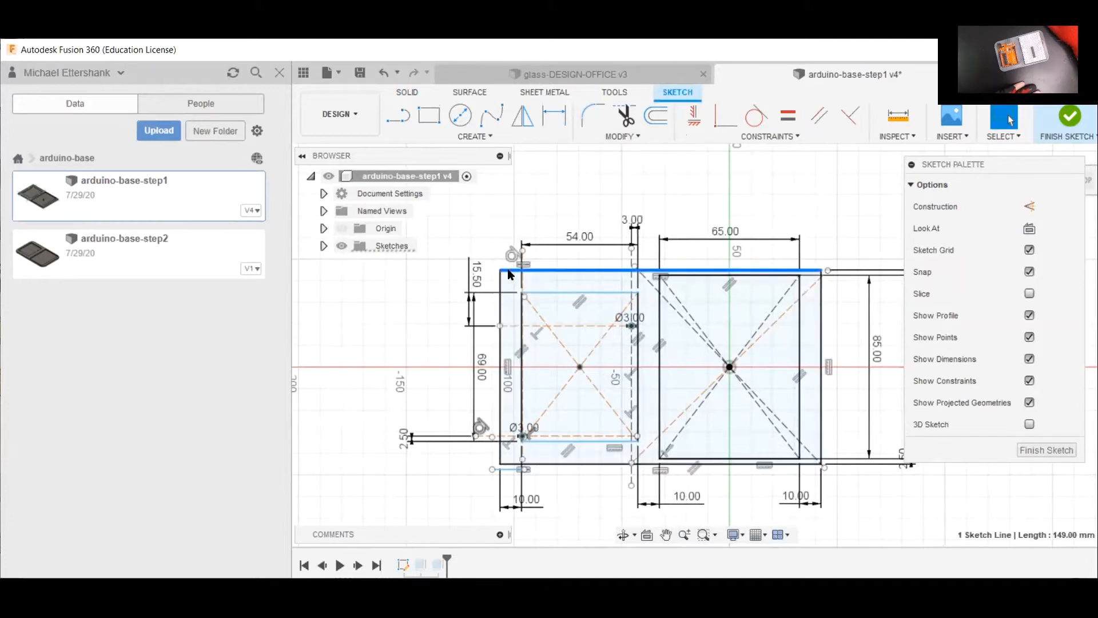
{"action": "left_click", "coordinate": [500, 282]}
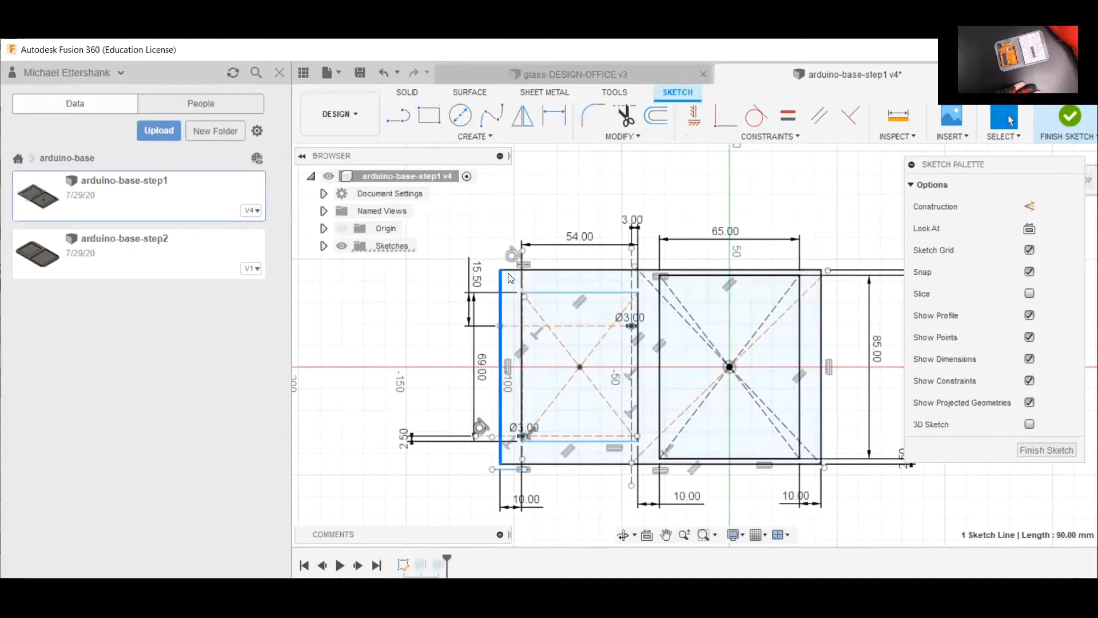
{"action": "left_click", "coordinate": [591, 112]}
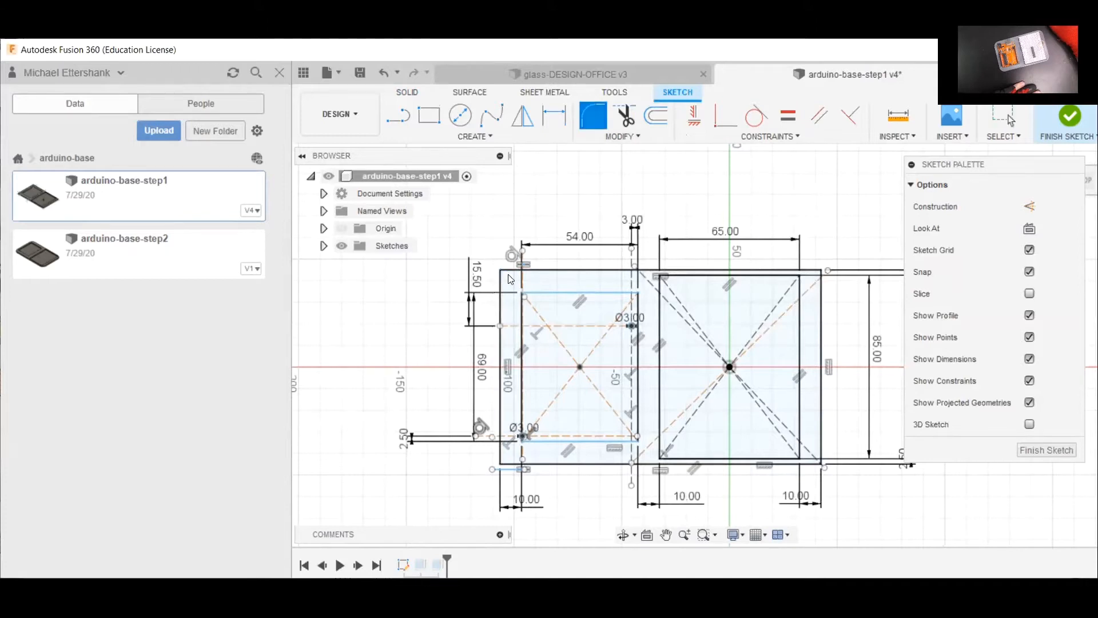
{"action": "left_click", "coordinate": [517, 270]}
{"action": "left_click", "coordinate": [502, 278]}
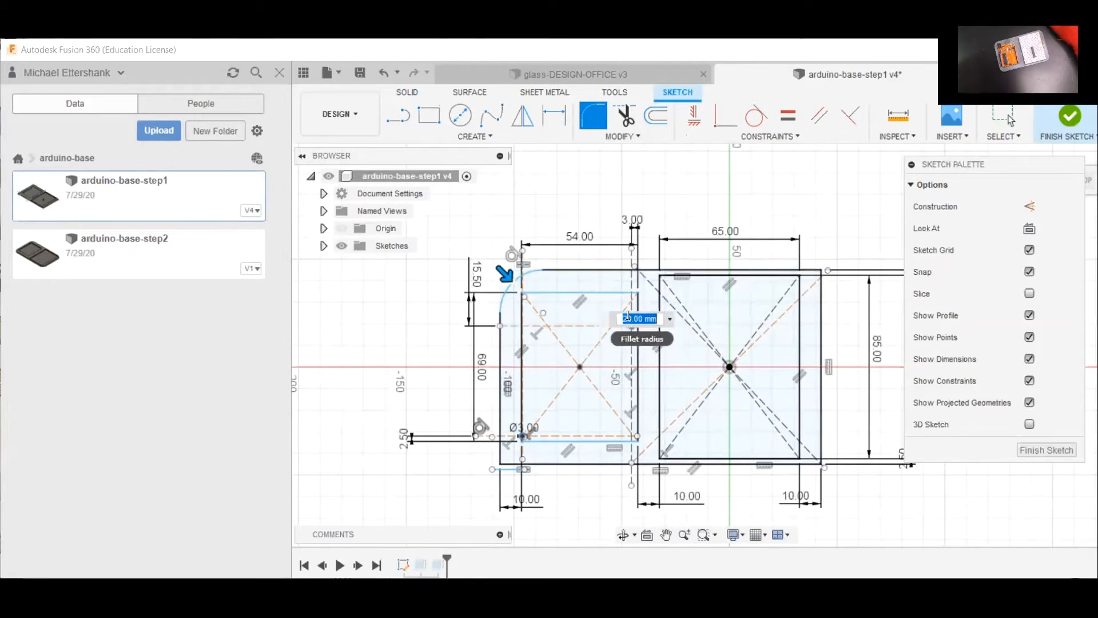
{"action": "type", "text": "5"}
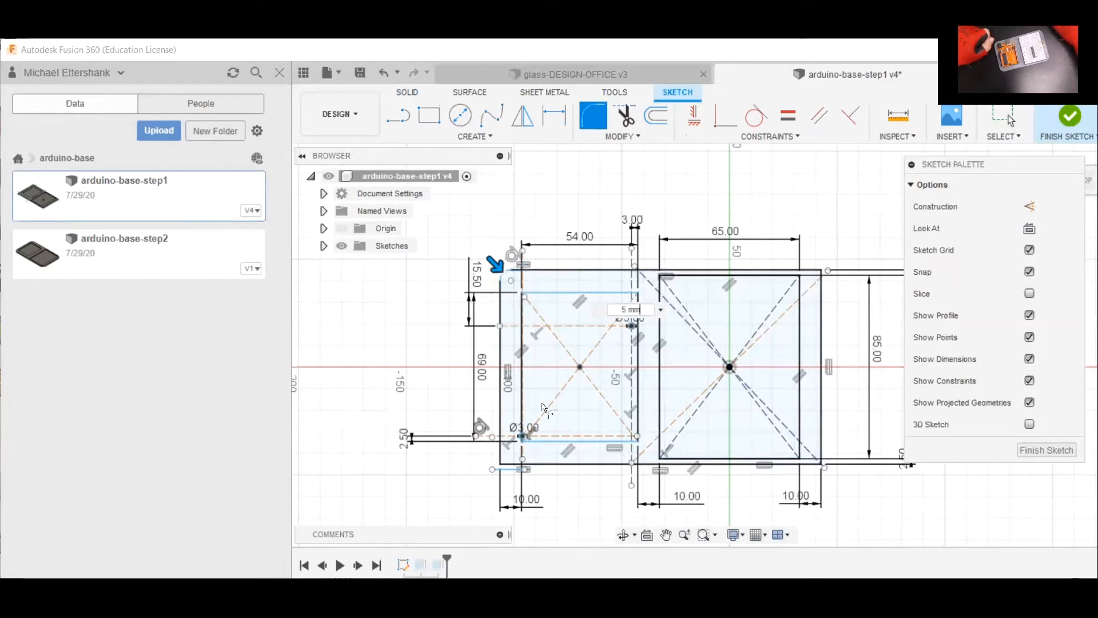
Fillet the other three outer rectangle corners with the same 5 mm radius and finish the sketch.
{"action": "left_click", "coordinate": [511, 465]}
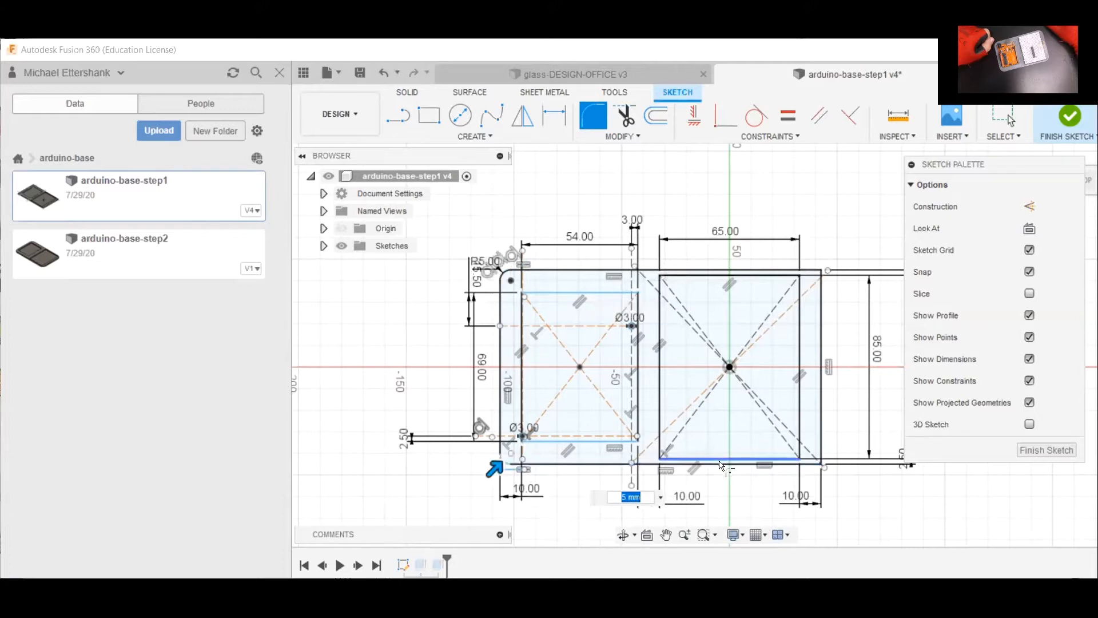
{"action": "left_click", "coordinate": [812, 273]}
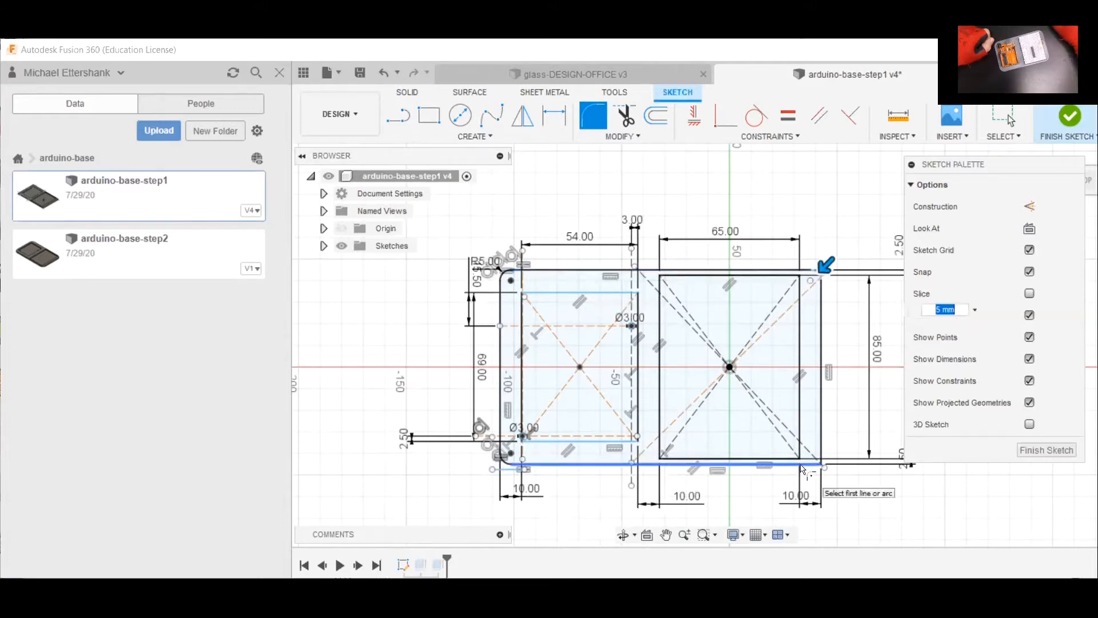
{"action": "left_click", "coordinate": [803, 467]}
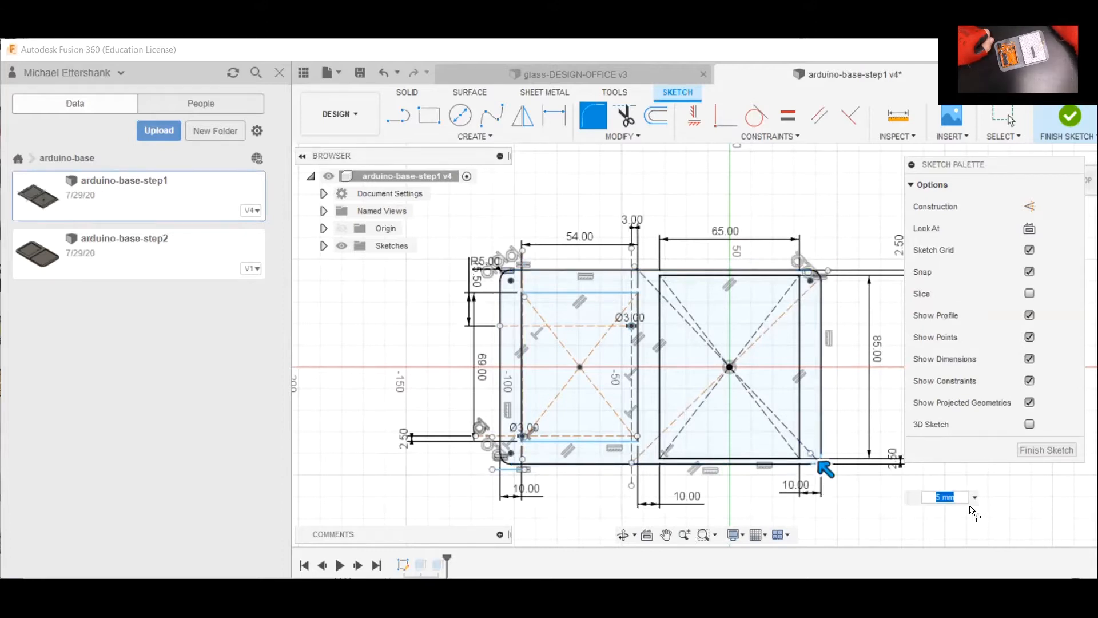
{"action": "left_click", "coordinate": [1034, 448]}
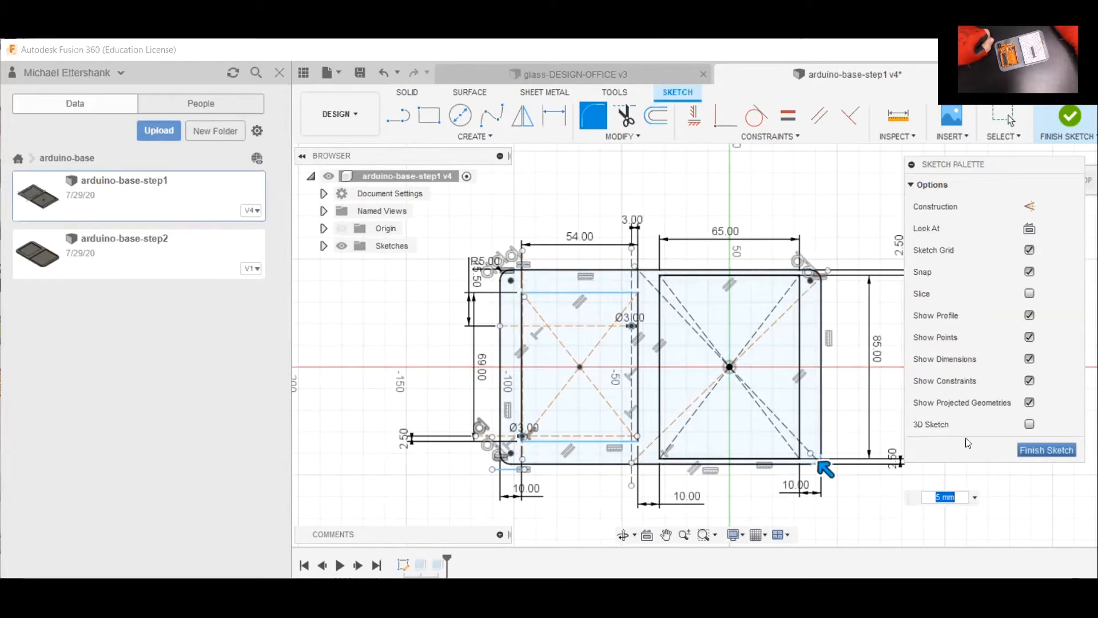
{"action": "mouse_move", "coordinate": [962, 457]}
{"action": "left_mouse_down"}
{"action": "mouse_move", "coordinate": [907, 532]}
{"action": "mouse_move", "coordinate": [809, 500]}
{"action": "mouse_move", "coordinate": [894, 500]}
{"action": "mouse_move", "coordinate": [900, 463]}
{"action": "mouse_move", "coordinate": [958, 448]}
{"action": "left_mouse_up"}
{"action": "key", "text": "Escape"}
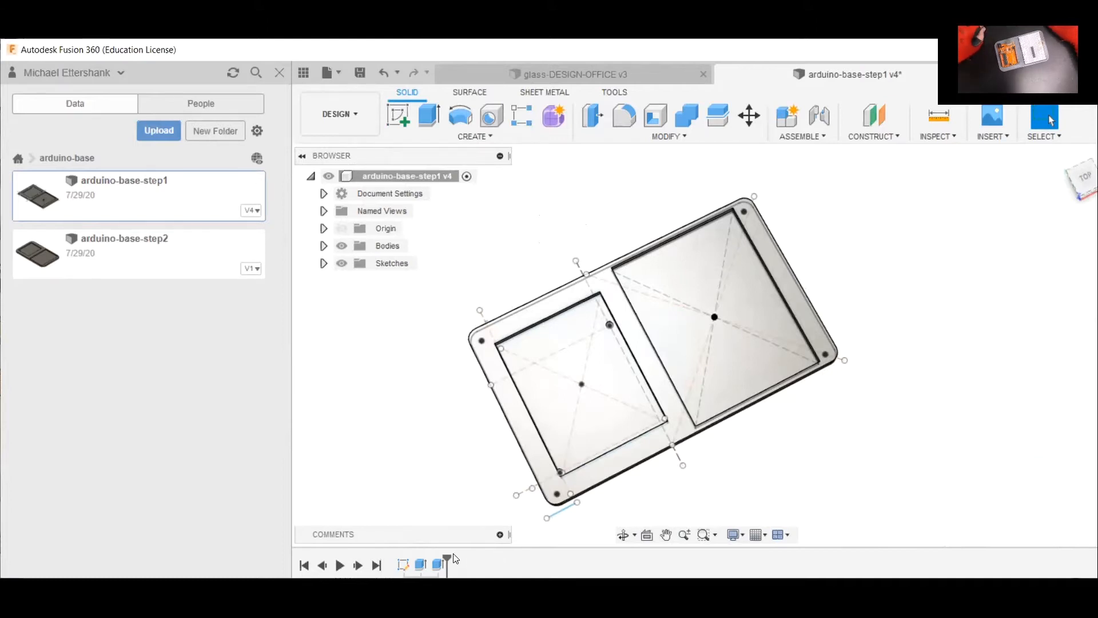
Start an equal-distance chamfer on the base's outer top edge chain and set its distance to 3 mm.
{"action": "left_click", "coordinate": [662, 135]}
{"action": "left_click", "coordinate": [608, 188]}
{"action": "middle_click_drag", "start_coordinate": [833, 228], "coordinate": [763, 198], "text": "shift"}
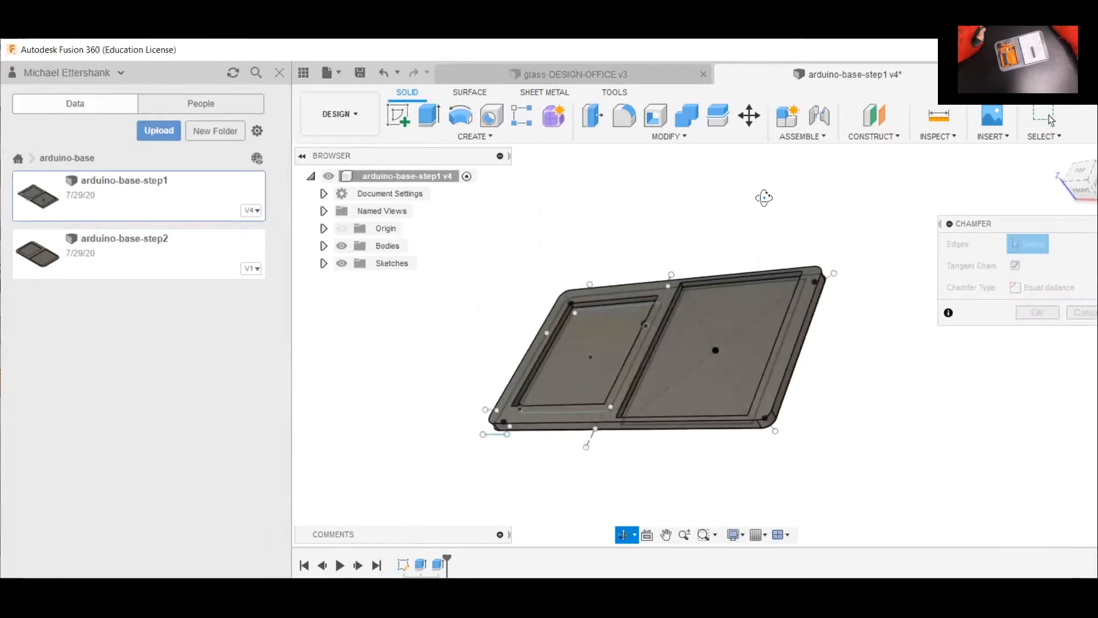
{"action": "left_click", "coordinate": [795, 346]}
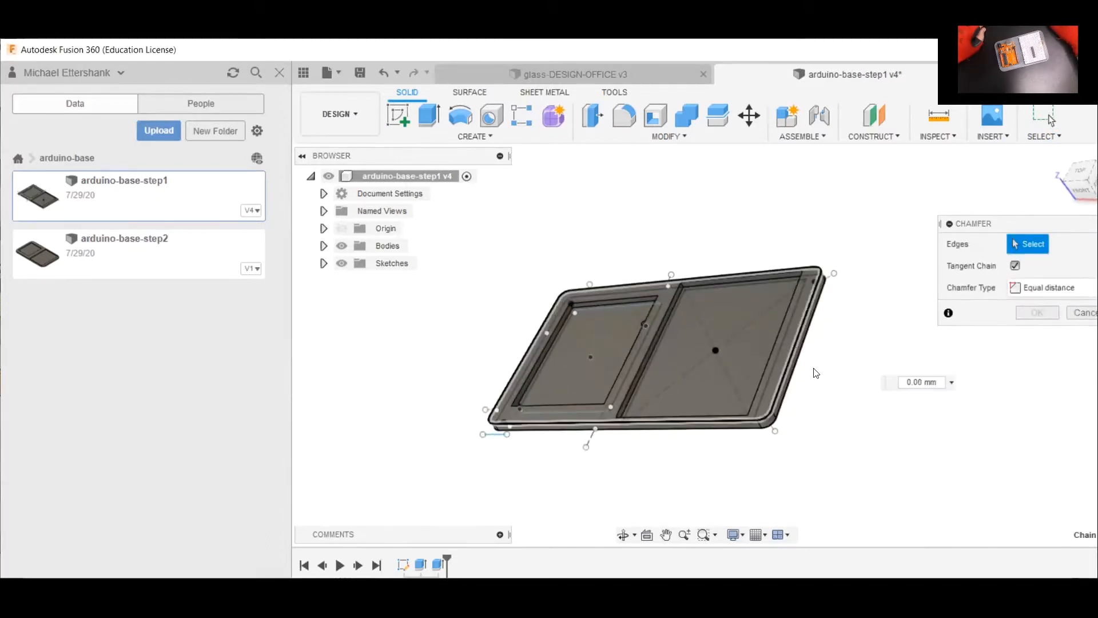
{"action": "type", "text": "1"}
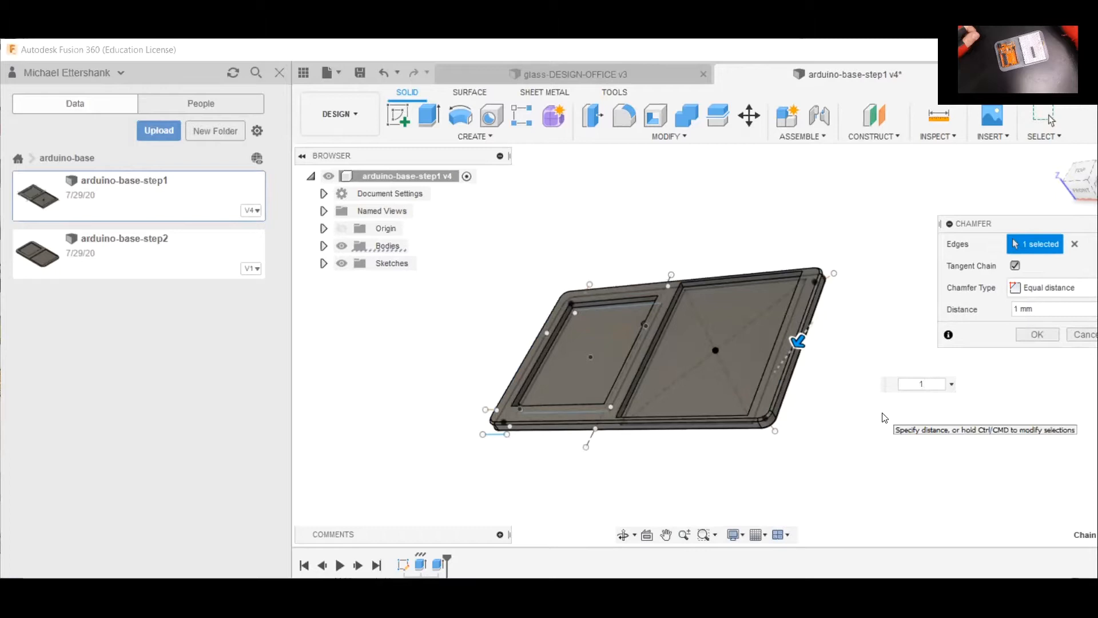
{"action": "key", "text": "BackSpace"}
{"action": "type", "text": "3"}
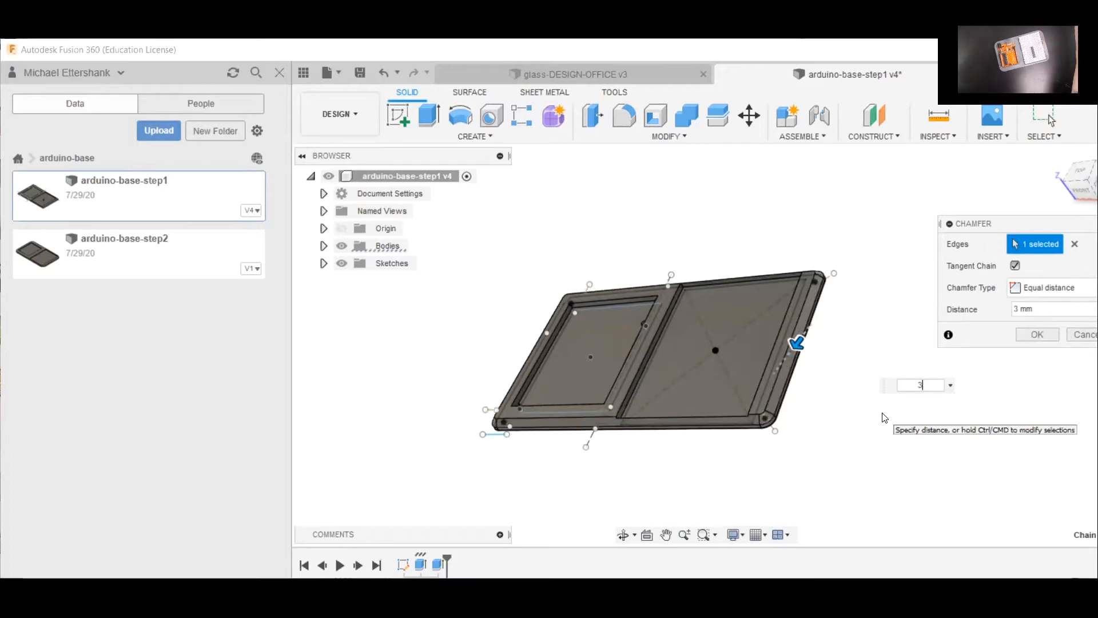
Reduce the outer edge's chamfer distance to 1.4 mm and apply the chamfer.
{"action": "mouse_move", "coordinate": [812, 222]}
{"action": "middle_mouse_down", "text": "shift"}
{"action": "mouse_move", "coordinate": [828, 238]}
{"action": "mouse_move", "coordinate": [786, 215]}
{"action": "mouse_move", "coordinate": [795, 224]}
{"action": "middle_mouse_up", "text": "shift"}
{"action": "scroll", "coordinate": [737, 436], "scroll_direction": "up", "scroll_amount": 5}
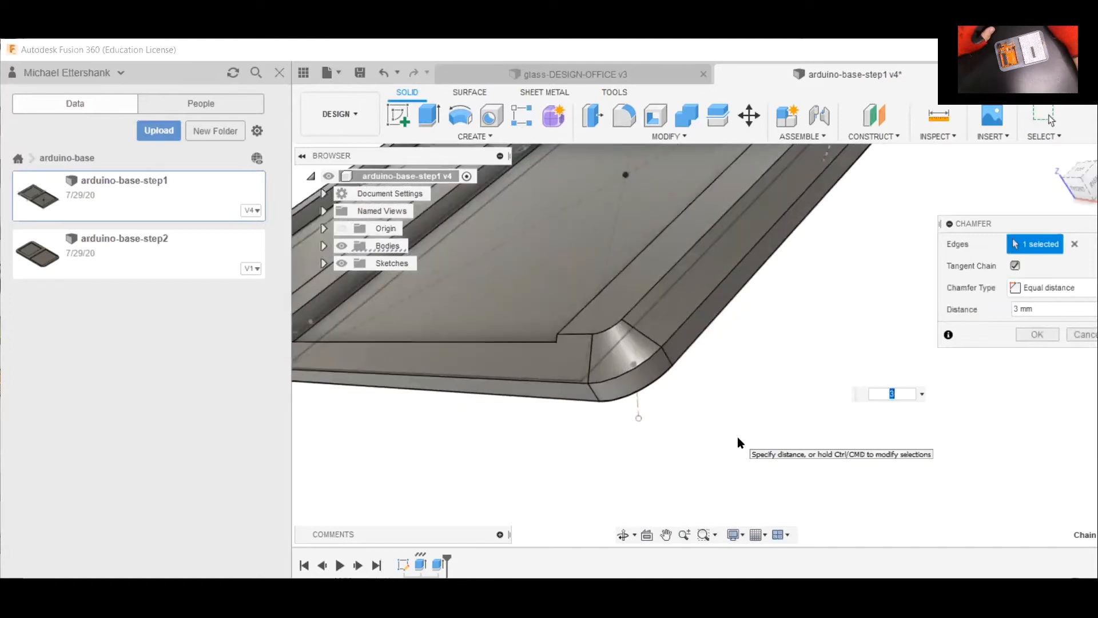
{"action": "scroll", "coordinate": [500, 452], "scroll_direction": "down", "scroll_amount": 1}
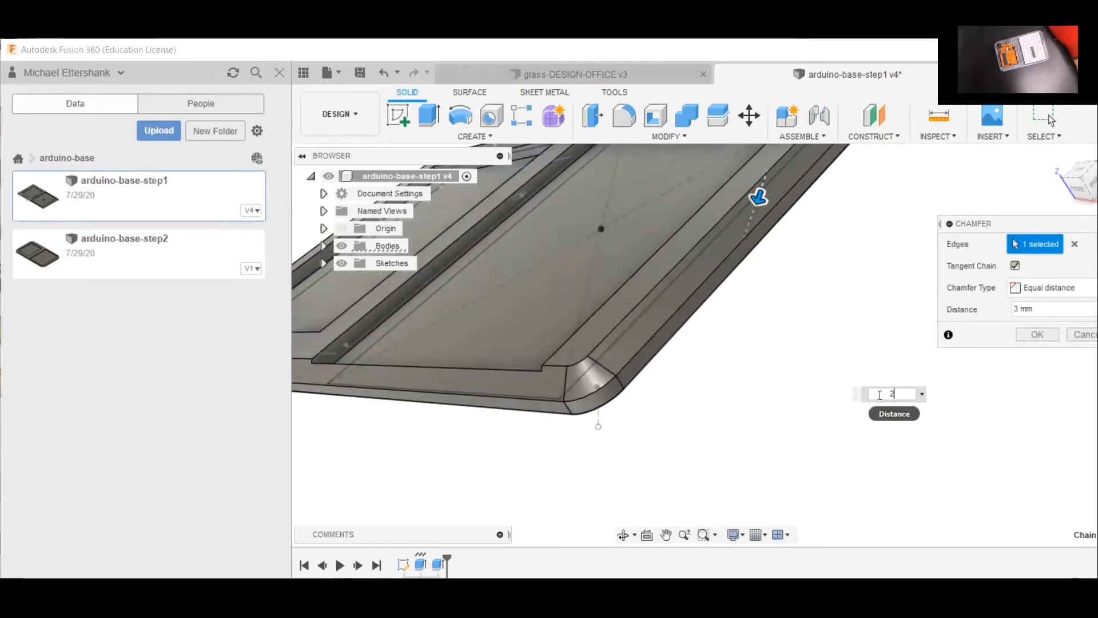
{"action": "type", "text": "2"}
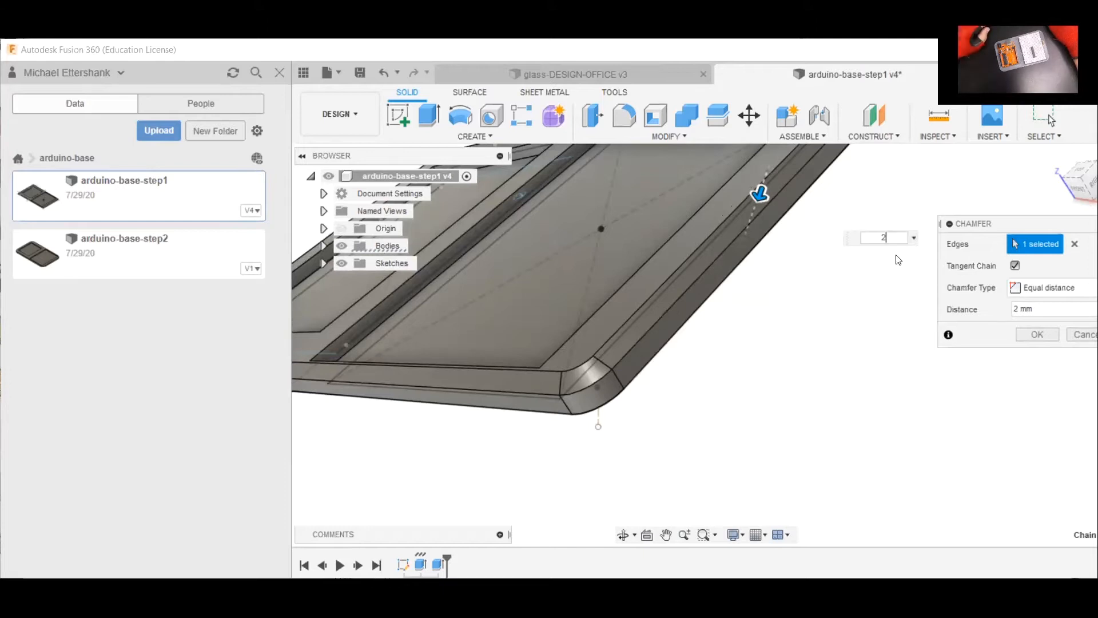
{"action": "type", "text": "1"}
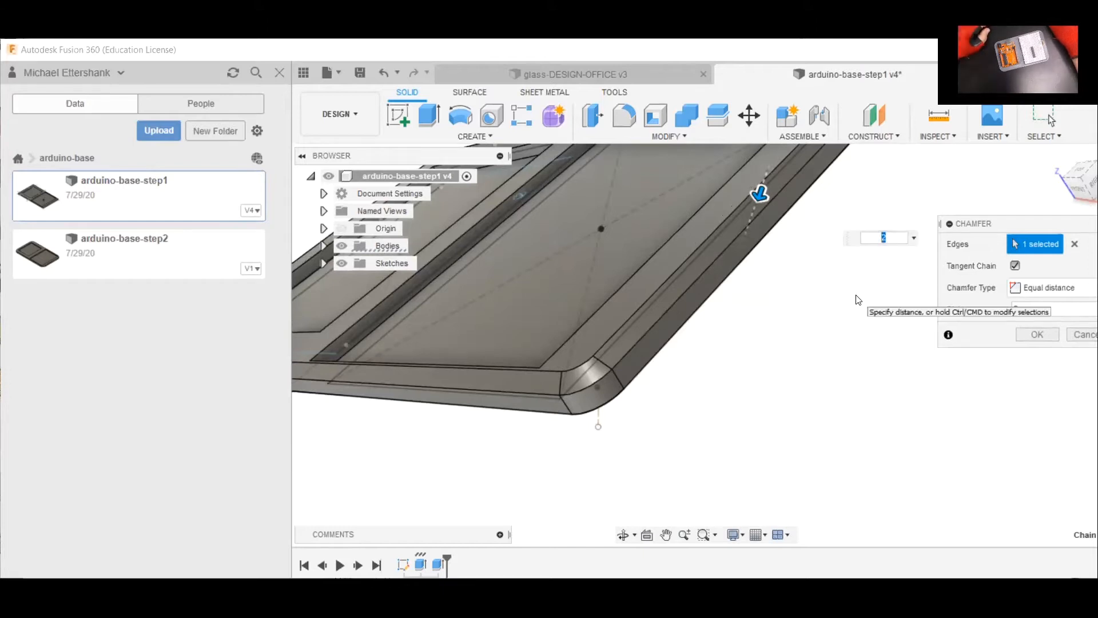
{"action": "type", "text": ".4"}
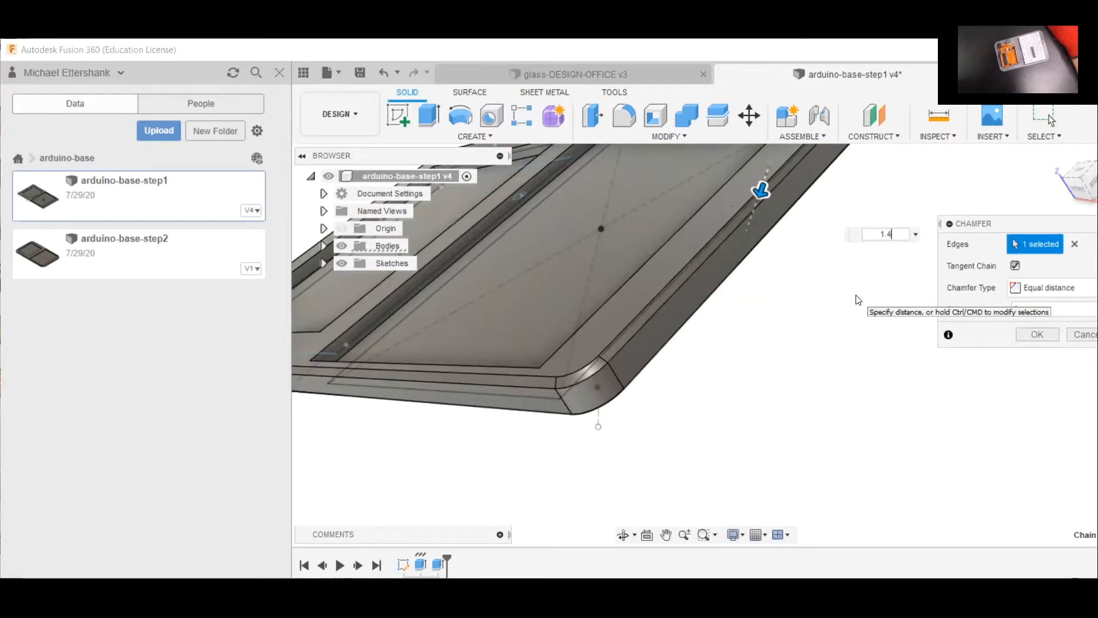
{"action": "left_click", "coordinate": [1036, 334]}
Start another equal-distance chamfer and select the four upper edges of the smaller pocket.
{"action": "scroll", "coordinate": [822, 394], "scroll_direction": "down", "scroll_amount": 5}
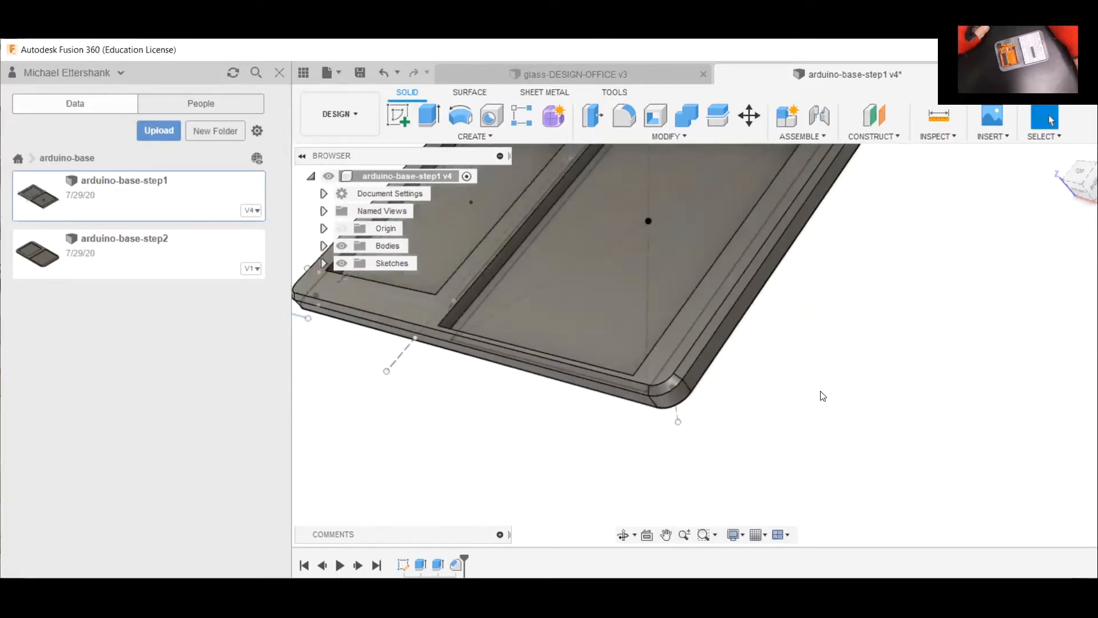
{"action": "middle_click_drag", "start_coordinate": [466, 390], "coordinate": [550, 359], "text": "shift"}
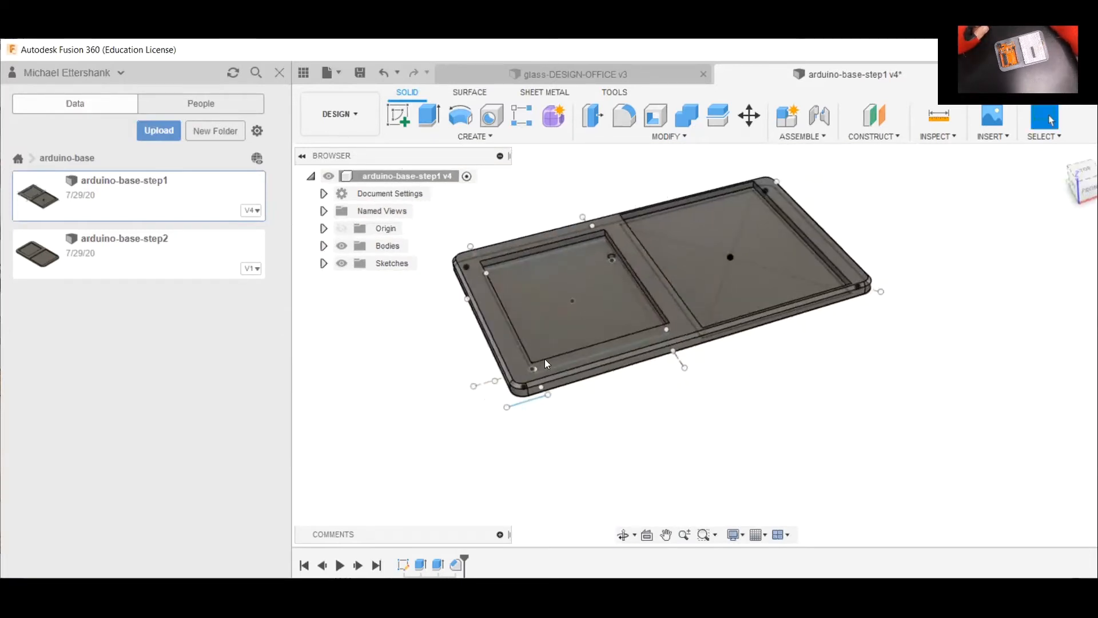
{"action": "scroll", "coordinate": [657, 392], "scroll_direction": "up", "scroll_amount": 3}
{"action": "scroll", "coordinate": [657, 392], "scroll_direction": "down", "scroll_amount": 2}
{"action": "scroll", "coordinate": [811, 437], "scroll_direction": "down", "scroll_amount": 2}
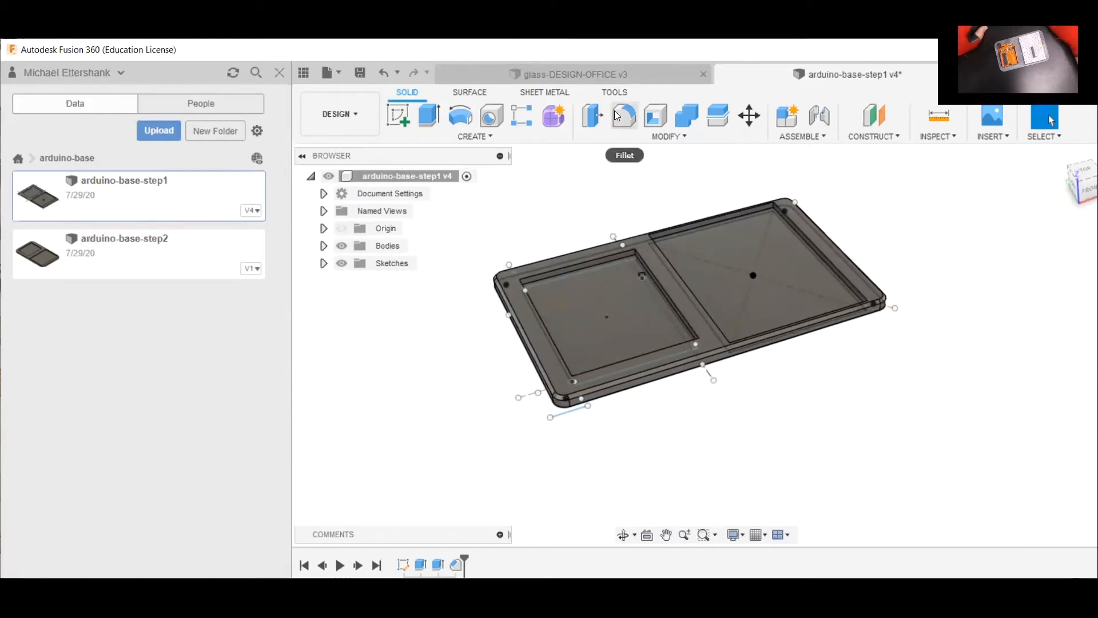
{"action": "left_click", "coordinate": [682, 140]}
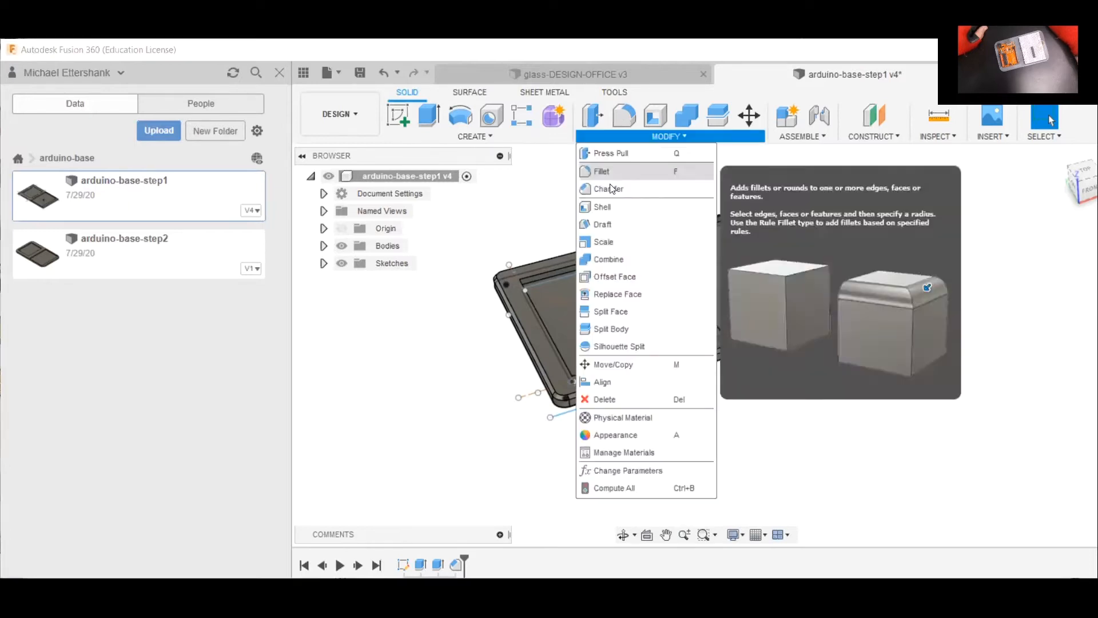
{"action": "left_click", "coordinate": [607, 189]}
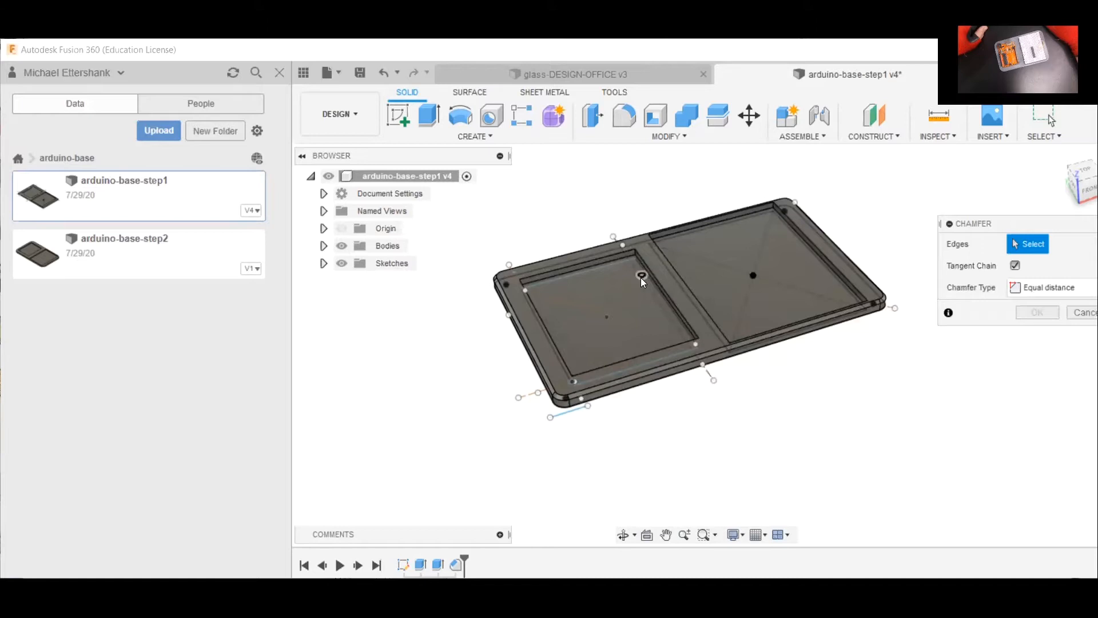
{"action": "scroll", "coordinate": [660, 334], "scroll_direction": "up", "scroll_amount": 4}
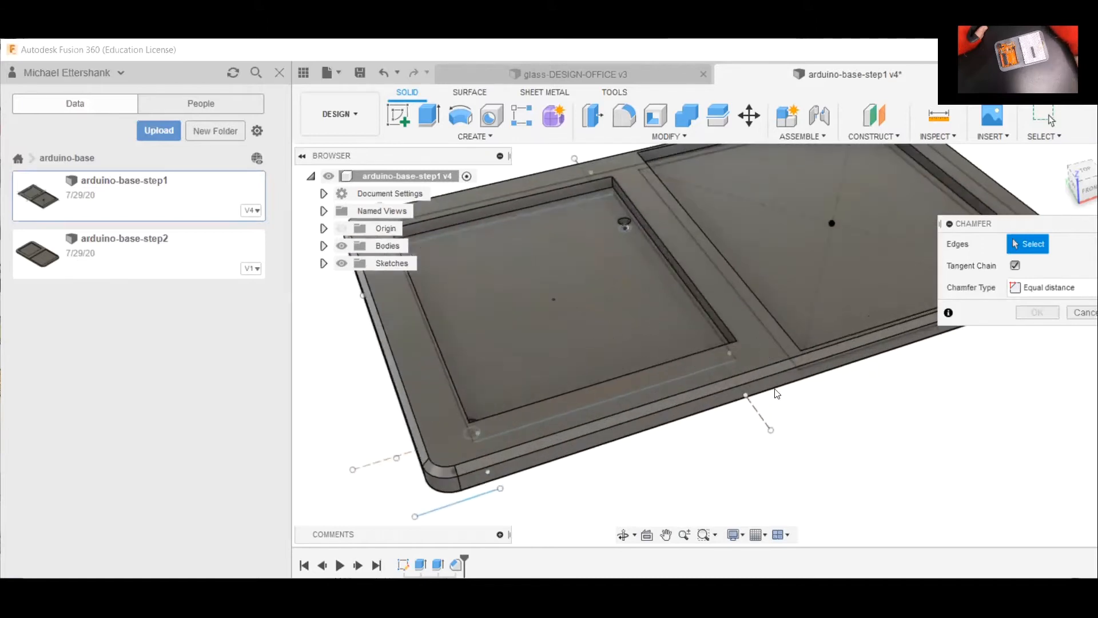
{"action": "middle_click_drag", "start_coordinate": [817, 418], "coordinate": [561, 520], "text": "shift"}
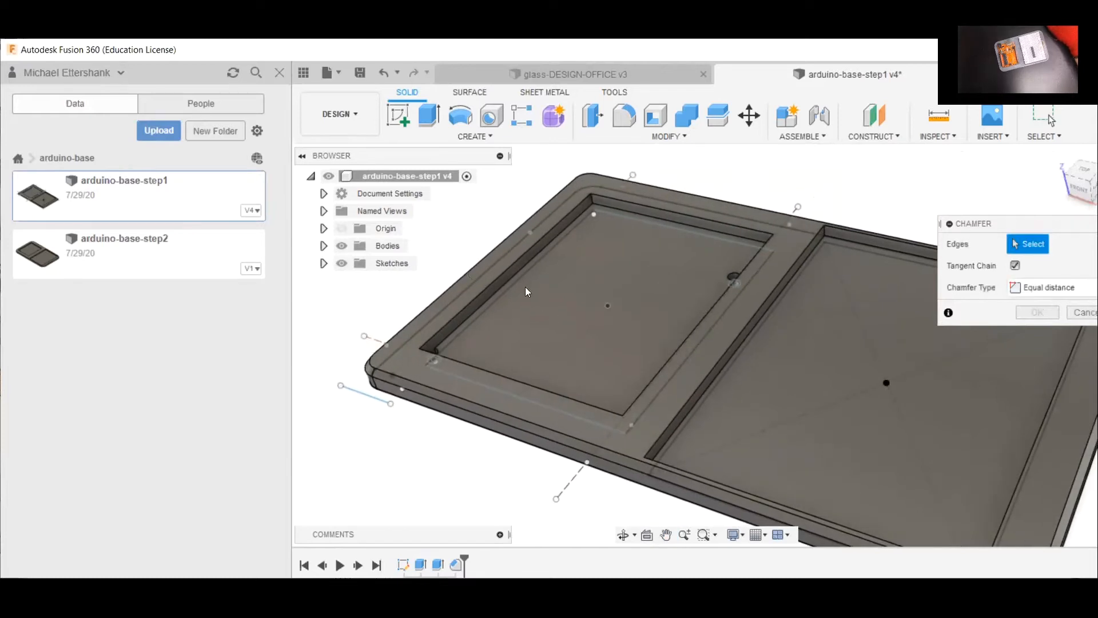
{"action": "left_click", "coordinate": [504, 267]}
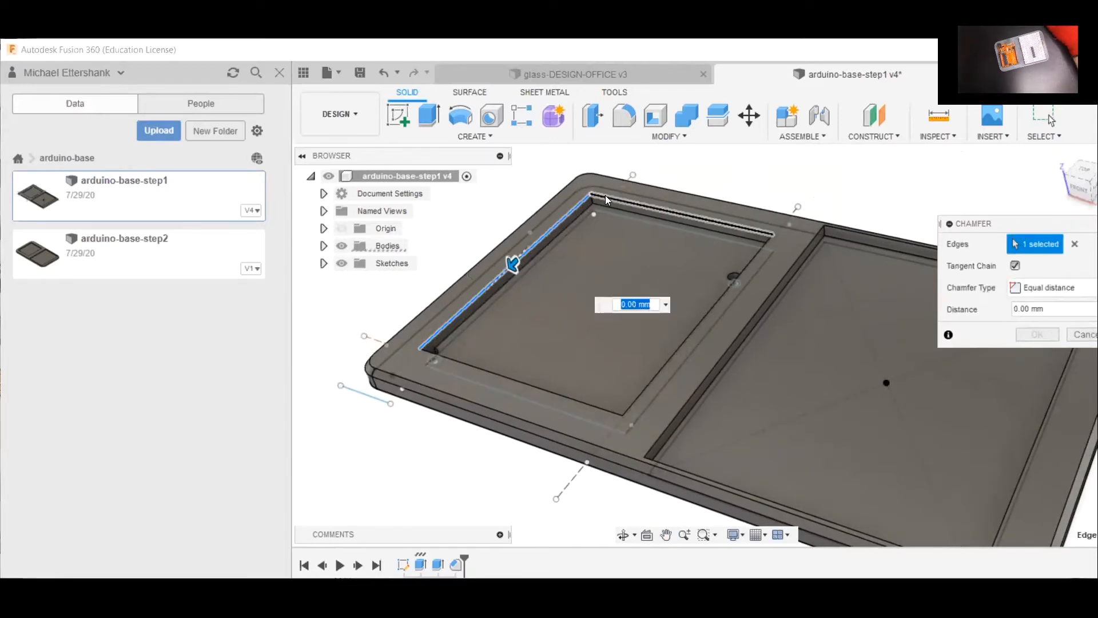
{"action": "left_click", "coordinate": [605, 194]}
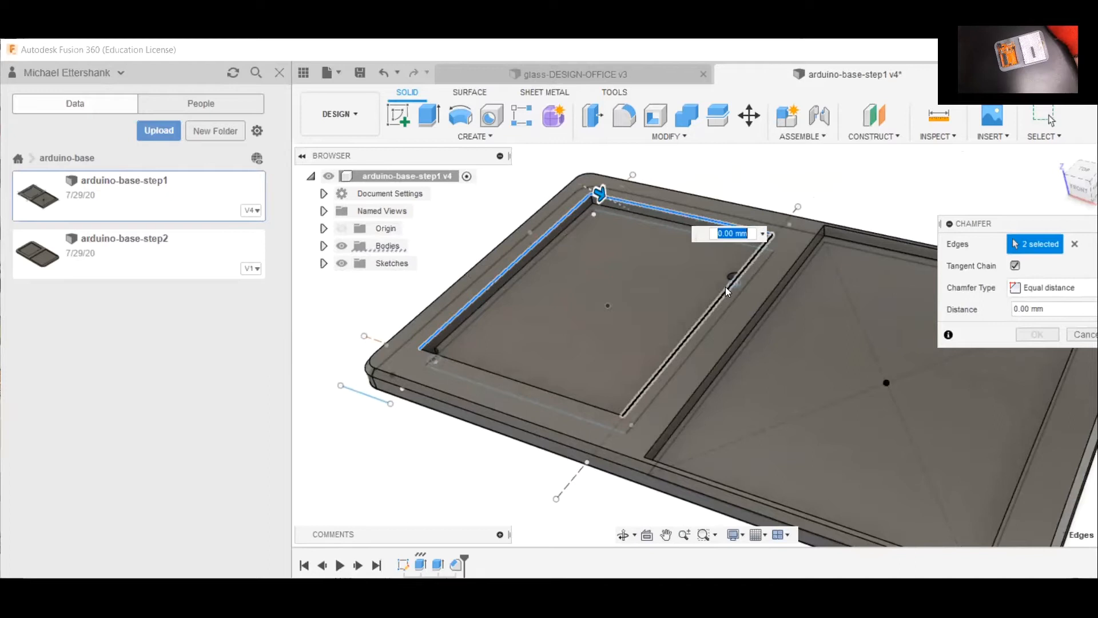
{"action": "left_click", "coordinate": [725, 287]}
{"action": "left_click", "coordinate": [569, 393]}
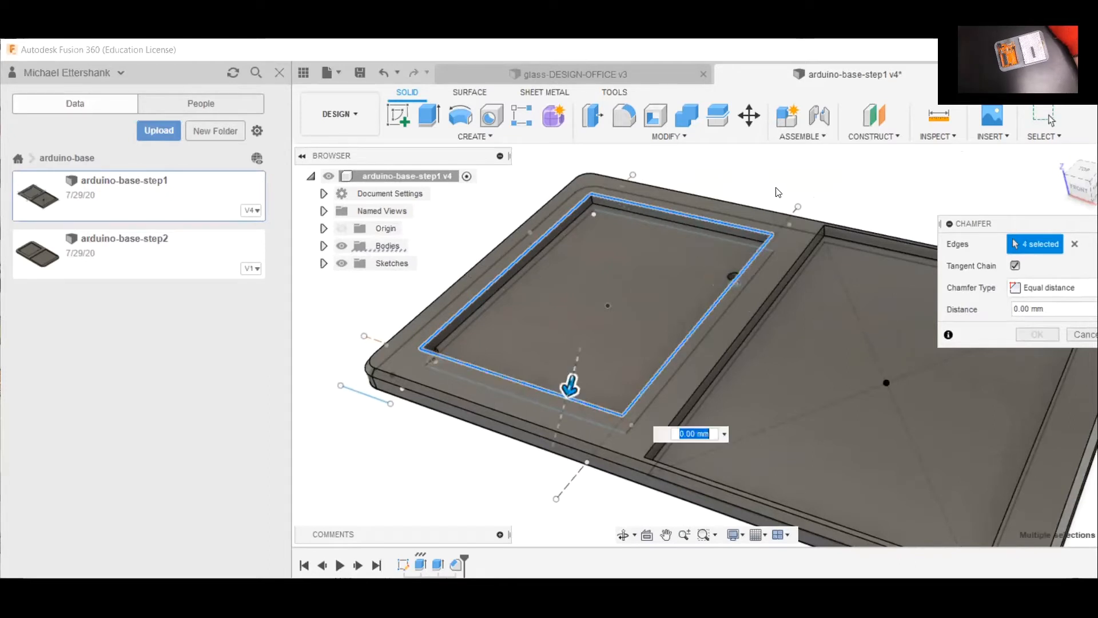
Try a 2 mm chamfer distance on the smaller pocket's upper edges, then reduce it to 1 mm.
{"action": "type", "text": "2"}
{"action": "key", "text": "Return"}
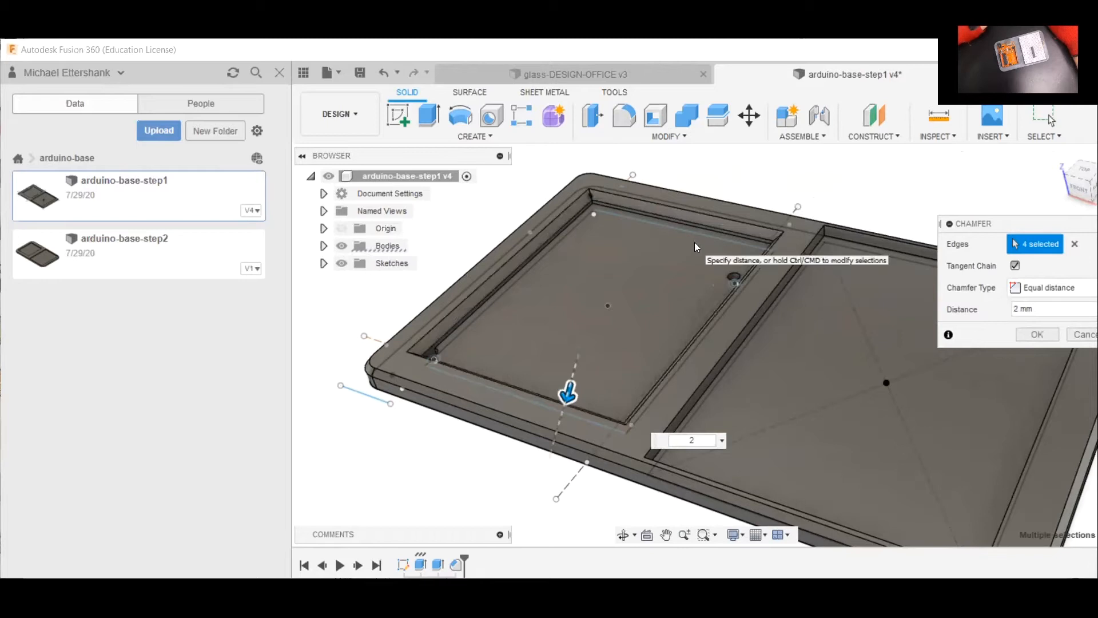
{"action": "type", "text": "1"}
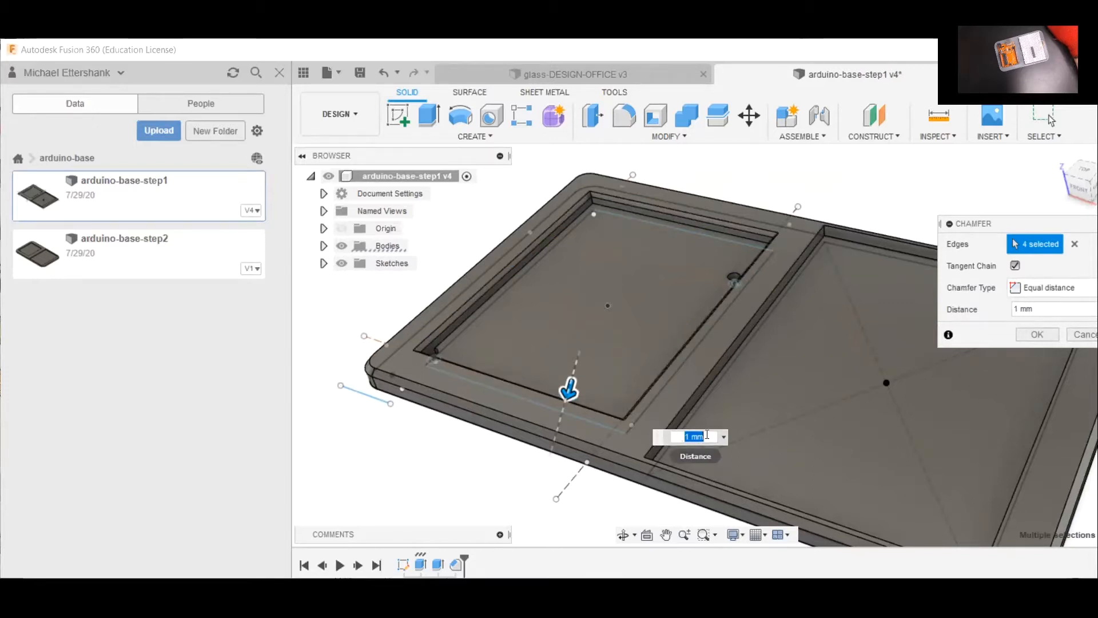
Add the four upper edges of the larger pocket to the same chamfer selection.
{"action": "left_click", "coordinate": [708, 375]}
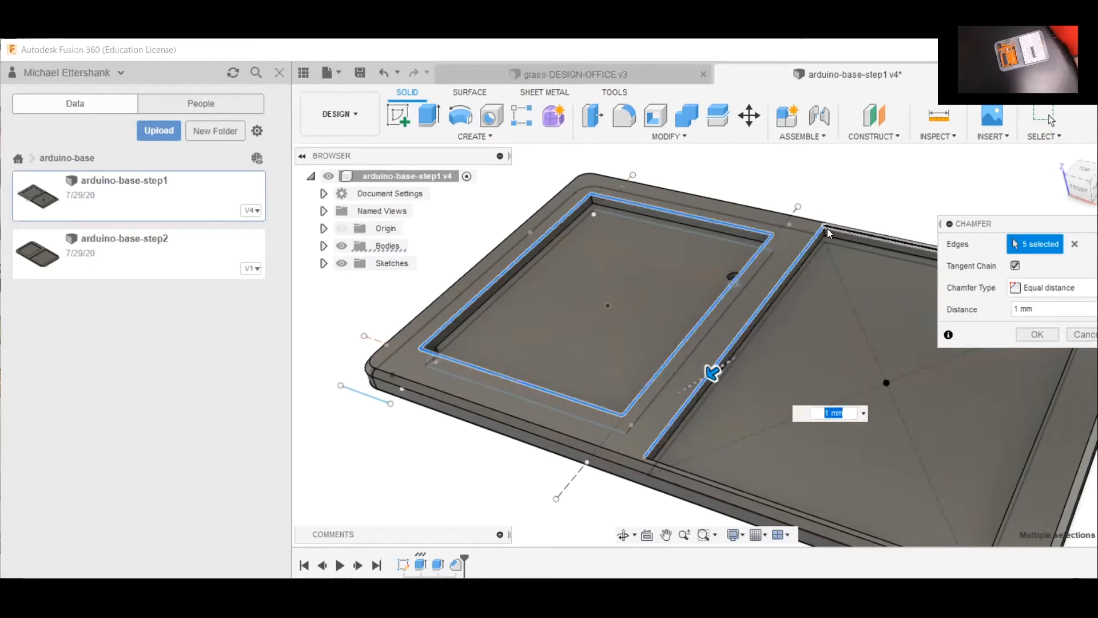
{"action": "left_click", "coordinate": [827, 228]}
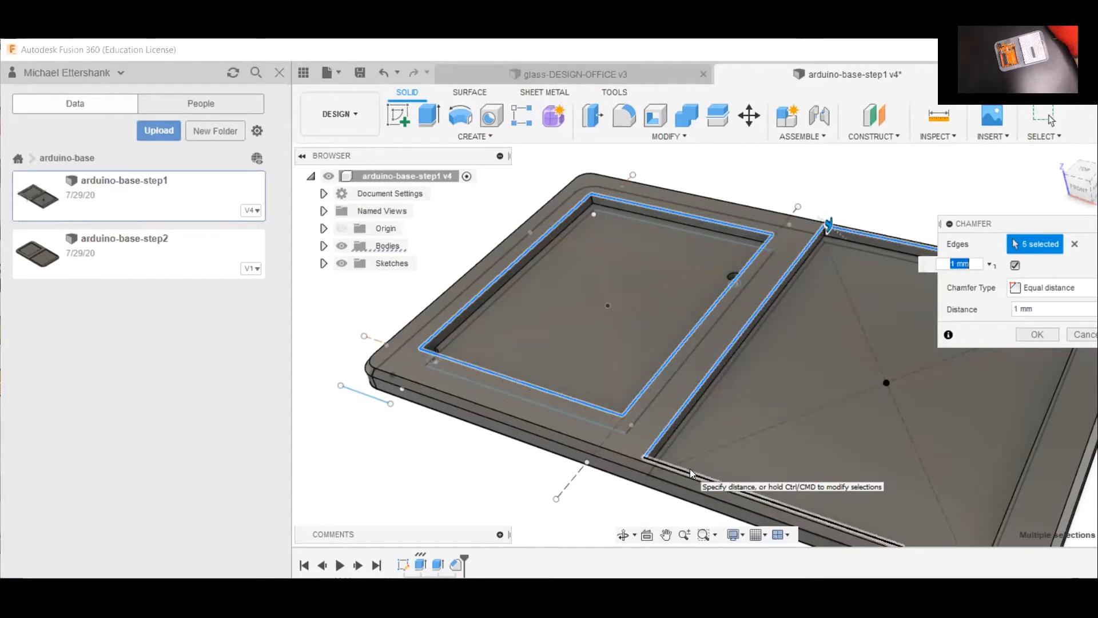
{"action": "left_click", "coordinate": [1029, 440]}
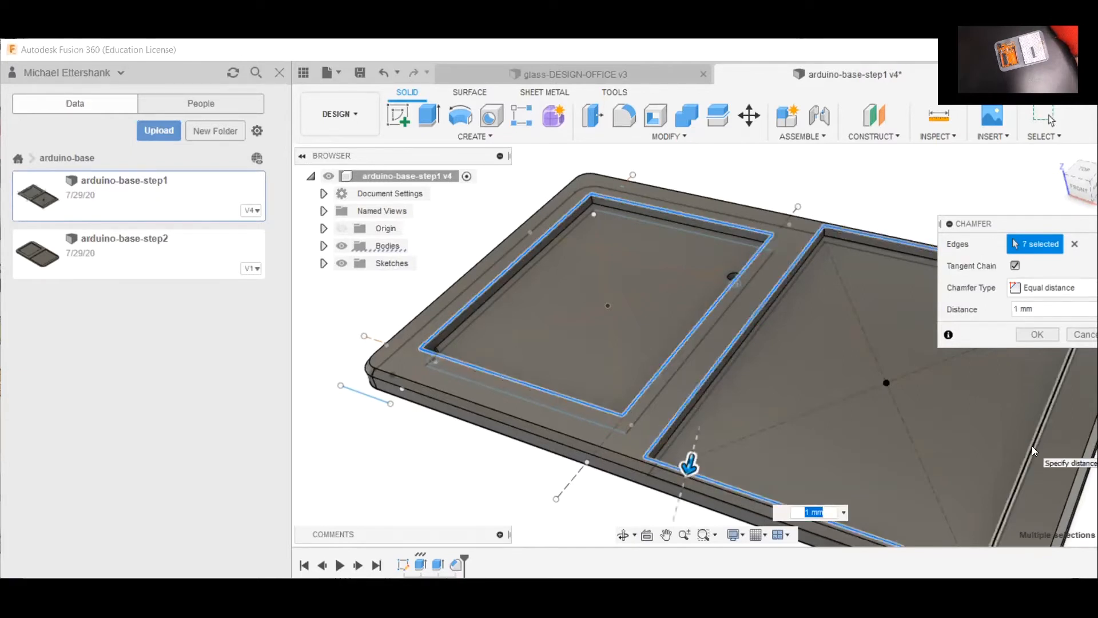
{"action": "left_click", "coordinate": [1032, 445]}
Set the chamfer distance for both pockets' edges to 0.75 mm and apply the chamfer.
{"action": "mouse_move", "coordinate": [553, 488]}
{"action": "middle_mouse_down", "text": "shift"}
{"action": "mouse_move", "coordinate": [566, 498]}
{"action": "mouse_move", "coordinate": [550, 523]}
{"action": "mouse_move", "coordinate": [515, 506]}
{"action": "mouse_move", "coordinate": [571, 495]}
{"action": "middle_mouse_up", "text": "shift"}
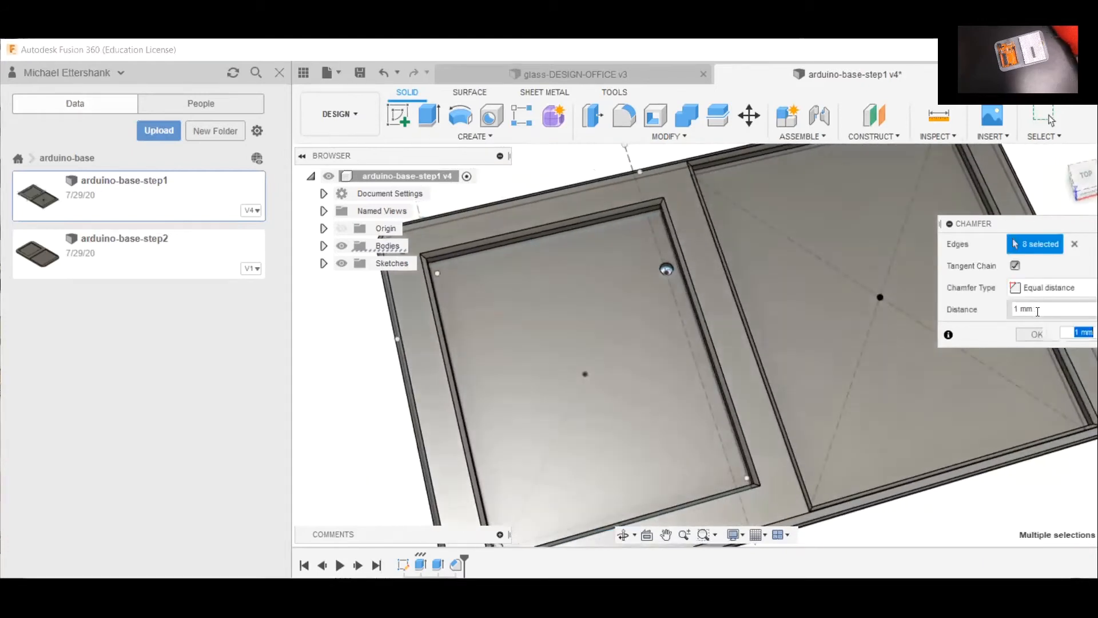
{"action": "key", "text": "BackSpace"}
{"action": "type", "text": ".75"}
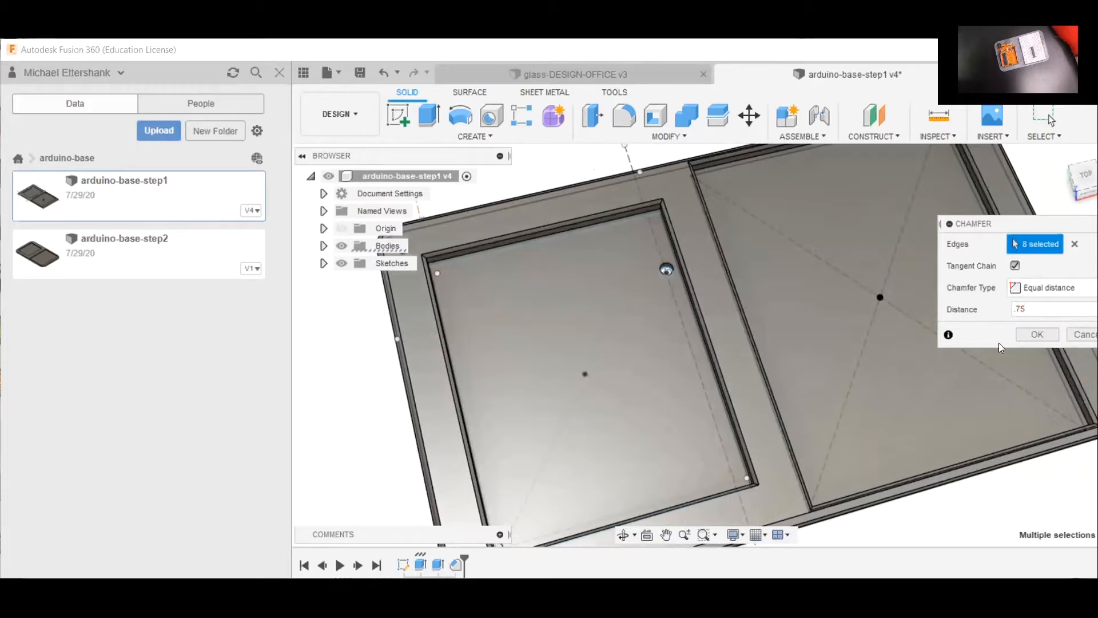
{"action": "left_click", "coordinate": [1036, 335]}
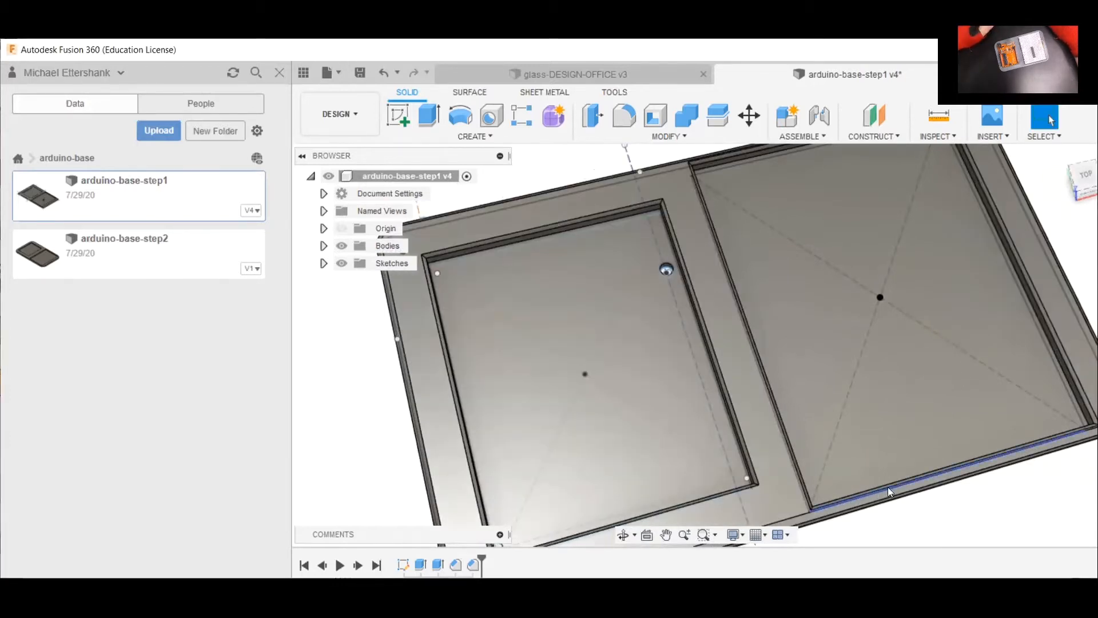
Examine the chamfered outer edge and both pockets of the base from several angles.
{"action": "middle_click_drag", "start_coordinate": [935, 510], "coordinate": [881, 496], "text": "shift"}
{"action": "middle_click_drag", "start_coordinate": [632, 446], "coordinate": [349, 457]}
{"action": "key", "text": "Escape"}
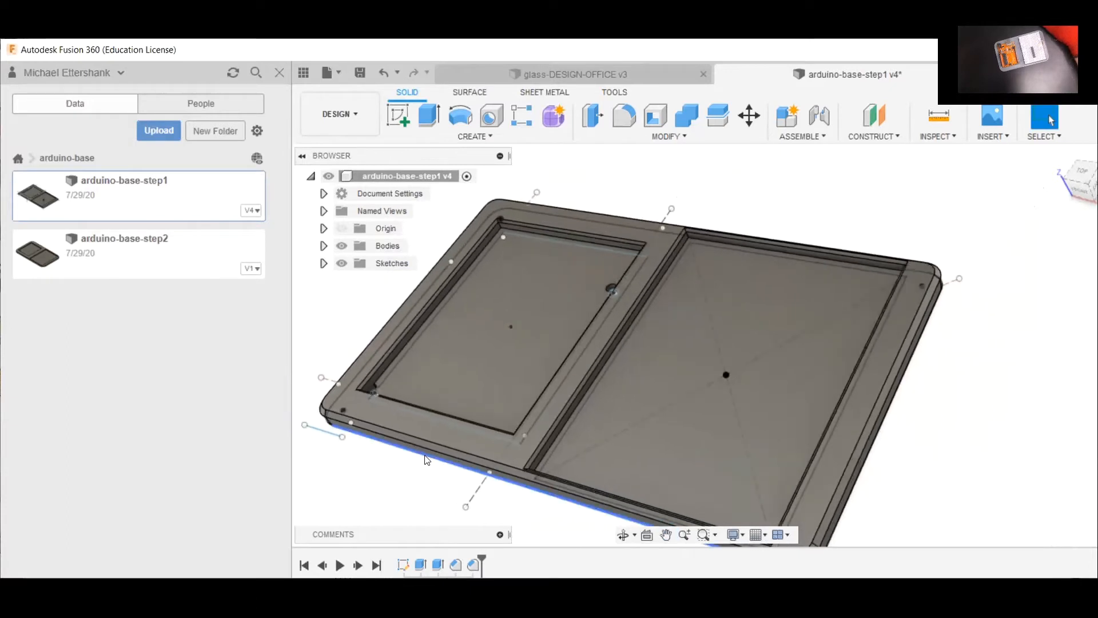
{"action": "scroll", "coordinate": [466, 449], "scroll_direction": "down", "scroll_amount": 3}
{"action": "middle_click_drag", "start_coordinate": [948, 411], "coordinate": [986, 383], "text": "shift"}
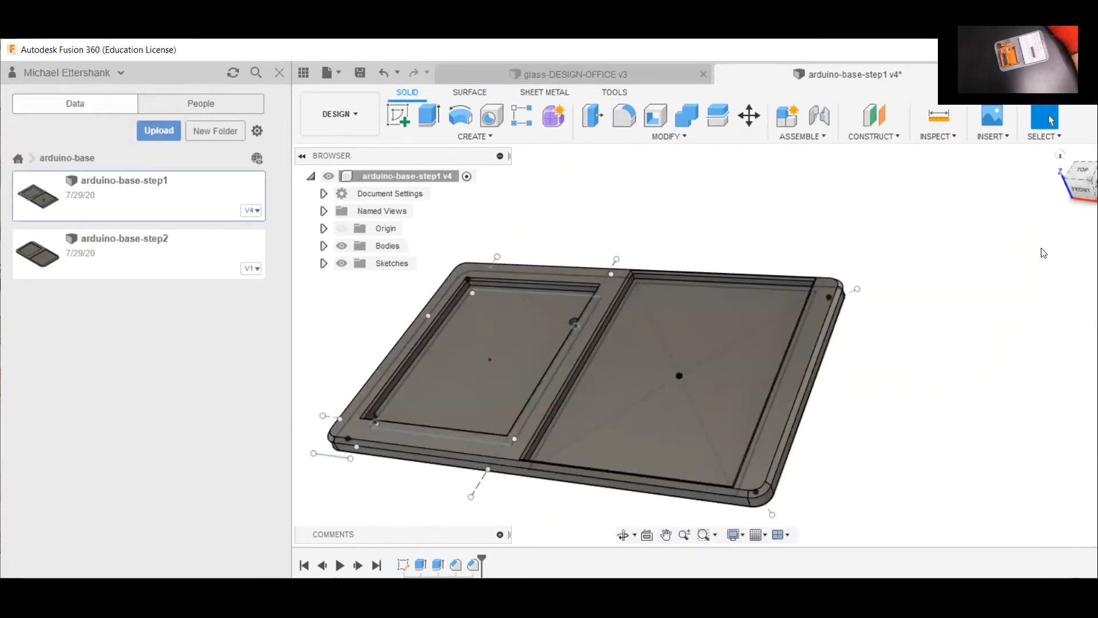
{"action": "left_click", "coordinate": [1058, 153]}
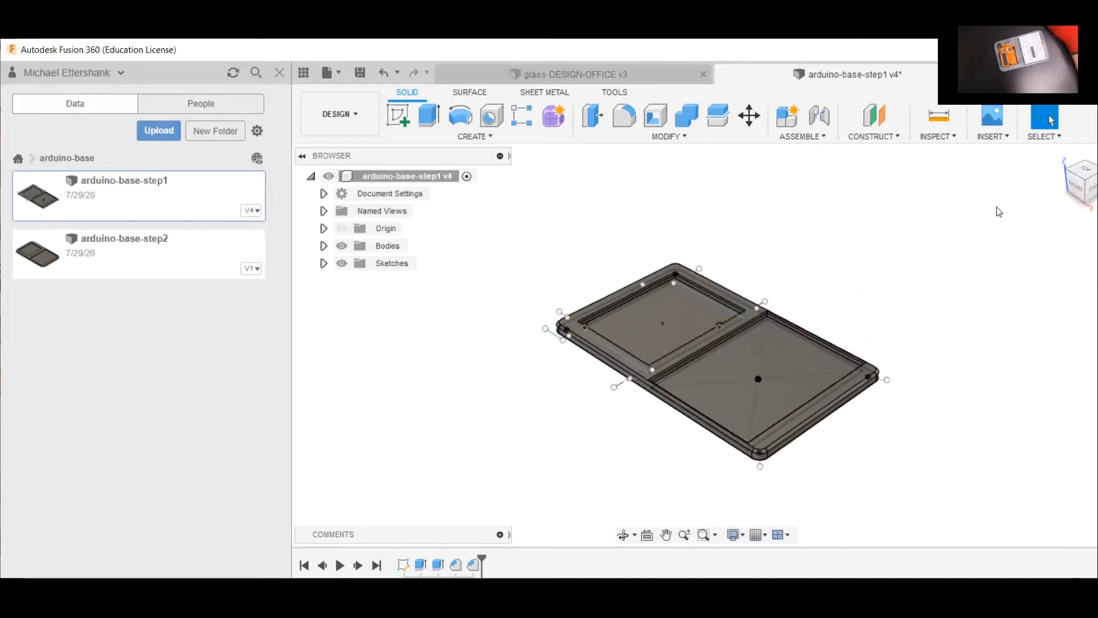
{"action": "scroll", "coordinate": [999, 211], "scroll_direction": "up", "scroll_amount": 3}
{"action": "scroll", "coordinate": [861, 269], "scroll_direction": "down", "scroll_amount": 4}
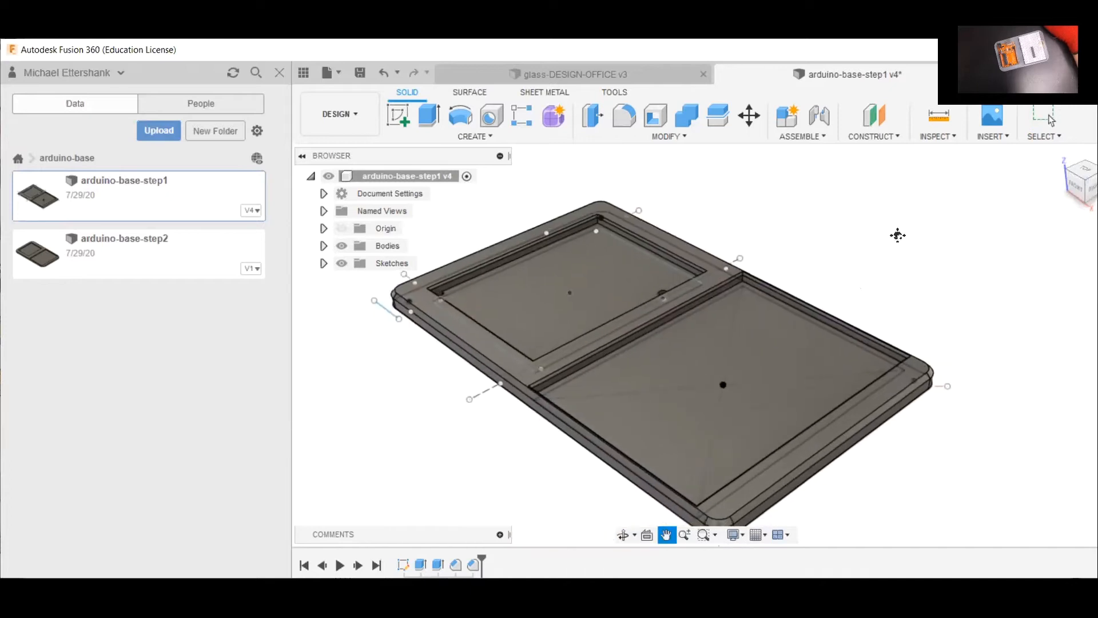
{"action": "left_click_drag", "start_coordinate": [493, 432], "coordinate": [582, 445]}
{"action": "key", "text": "Escape"}
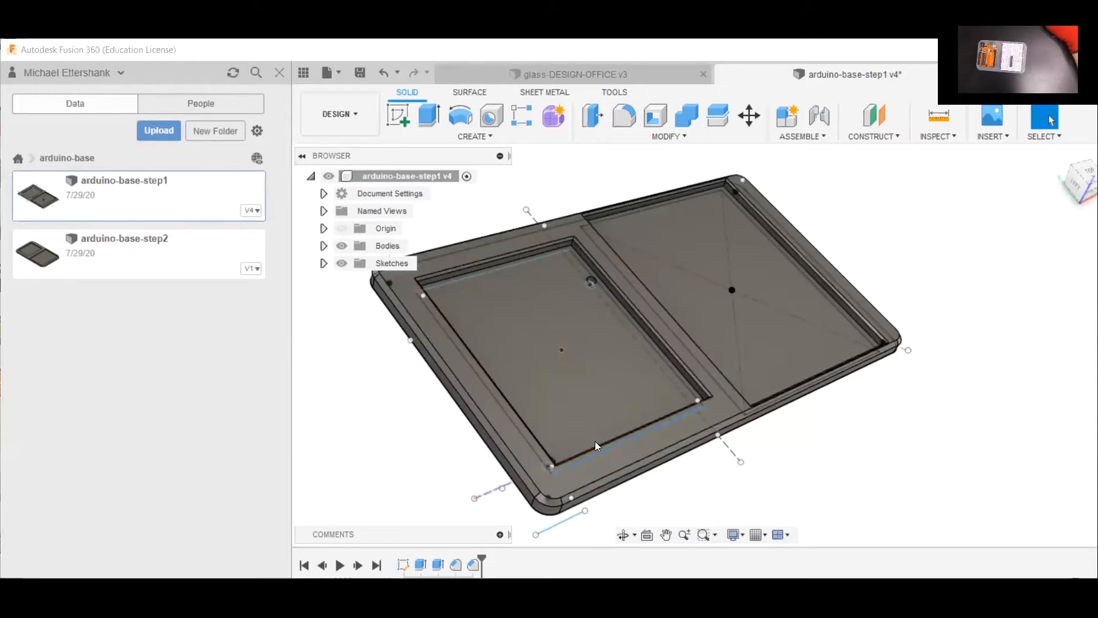
List the design's bodies and highlight Body2 to check which geometry it covers.
{"action": "left_click", "coordinate": [322, 245]}
{"action": "left_click", "coordinate": [373, 263]}
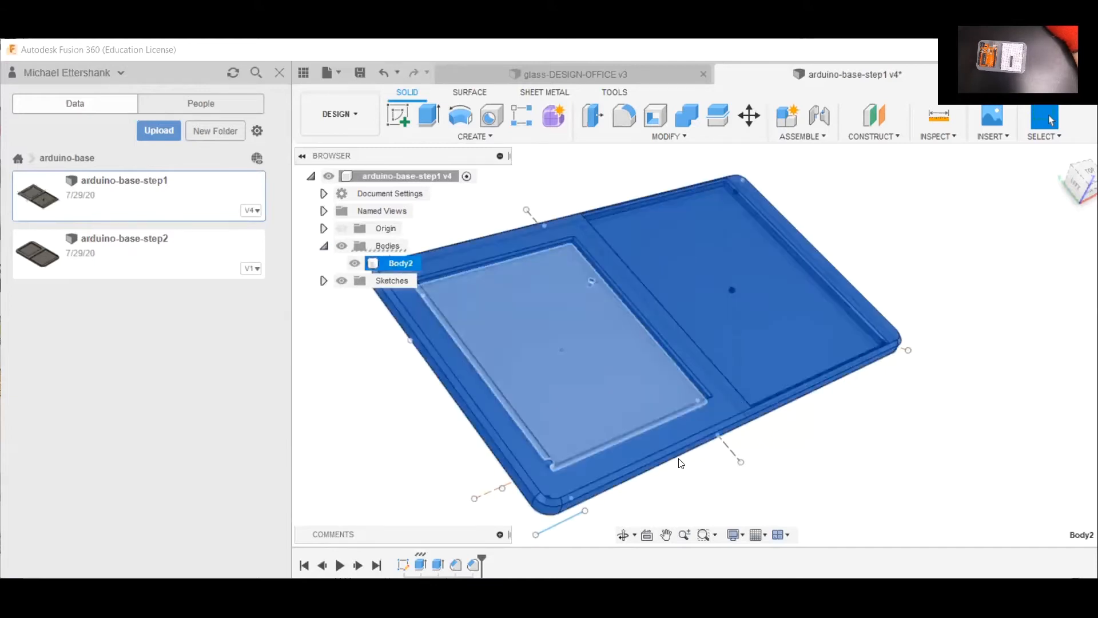
{"action": "left_click", "coordinate": [368, 349]}
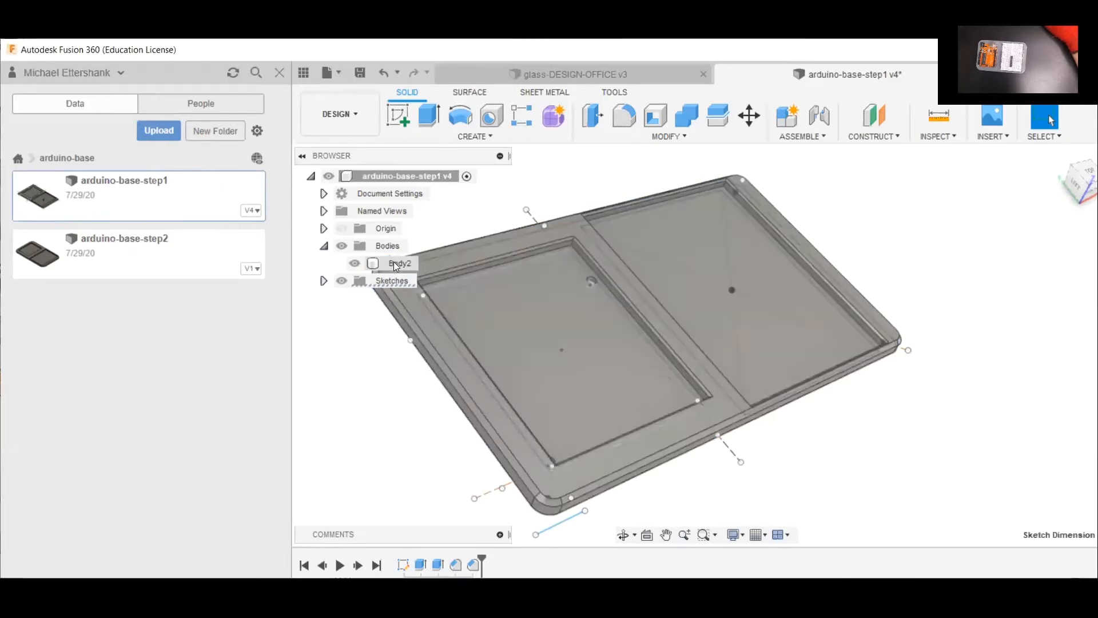
{"action": "left_click", "coordinate": [393, 262]}
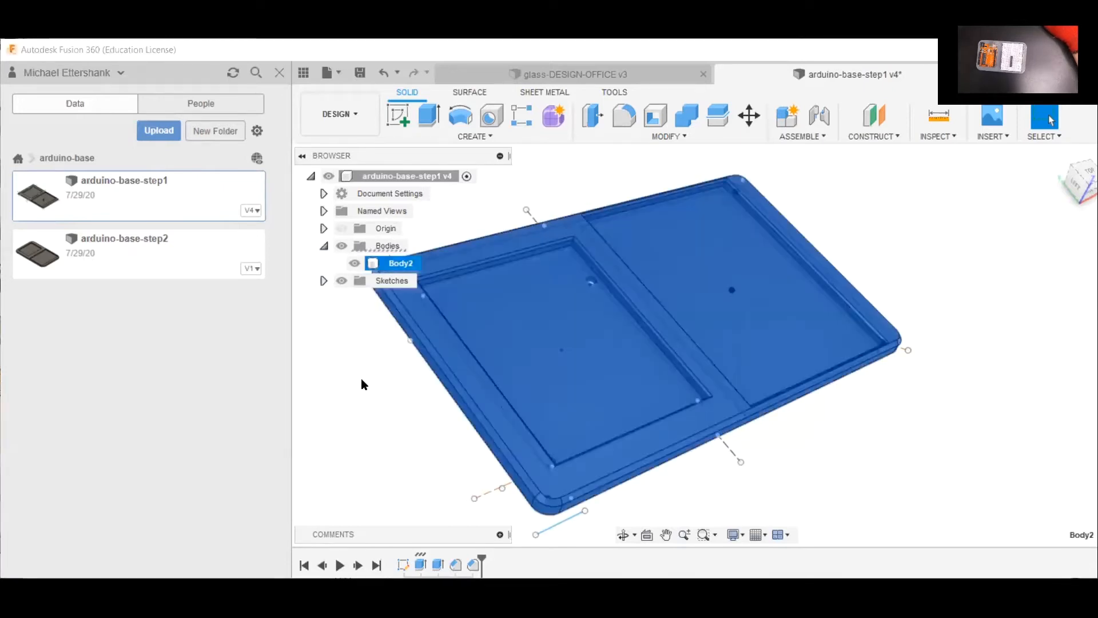
{"action": "left_click", "coordinate": [309, 305]}
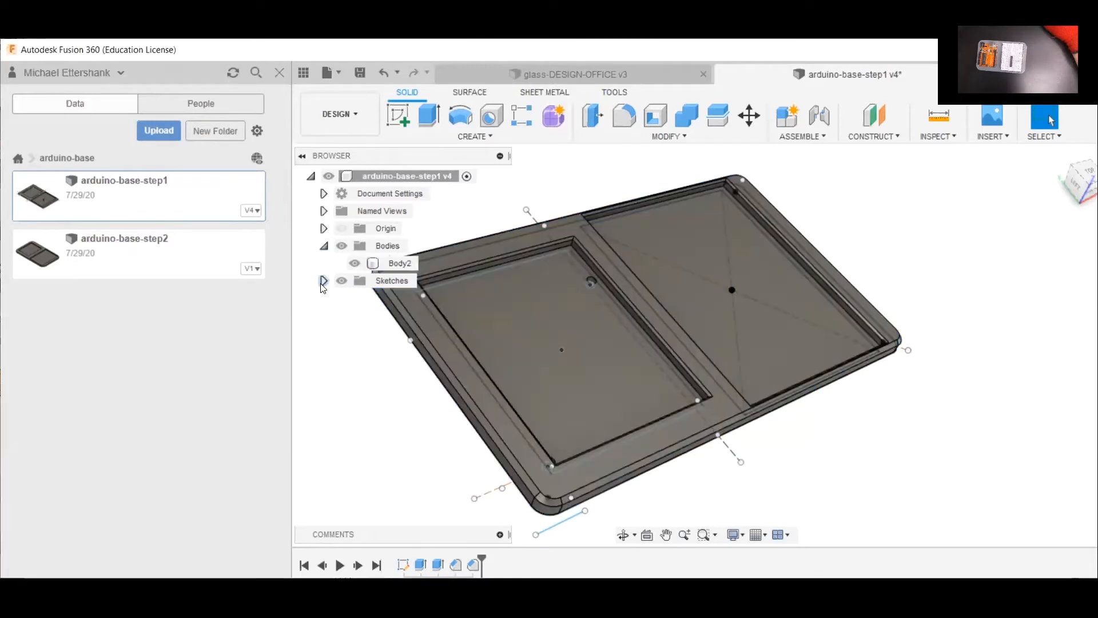
Hide Sketch1 and the whole Sketches folder so only the solid base is displayed.
{"action": "left_click", "coordinate": [323, 281]}
{"action": "left_click", "coordinate": [354, 298]}
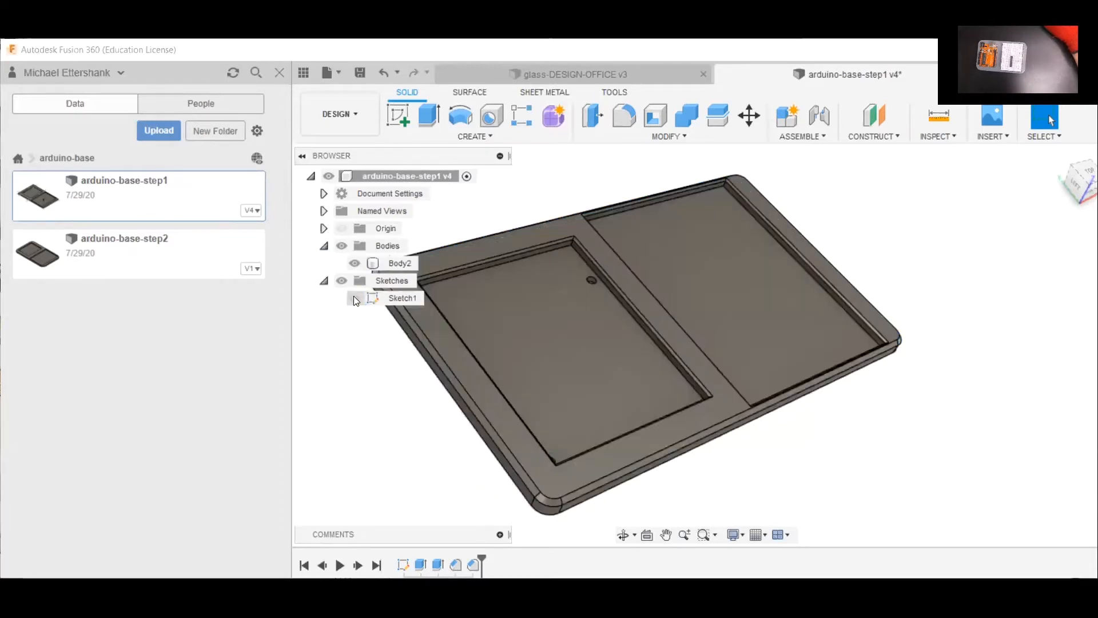
{"action": "left_click", "coordinate": [353, 296]}
{"action": "left_click", "coordinate": [353, 296]}
{"action": "left_click", "coordinate": [353, 297]}
{"action": "left_click", "coordinate": [342, 281]}
{"action": "left_click", "coordinate": [324, 280]}
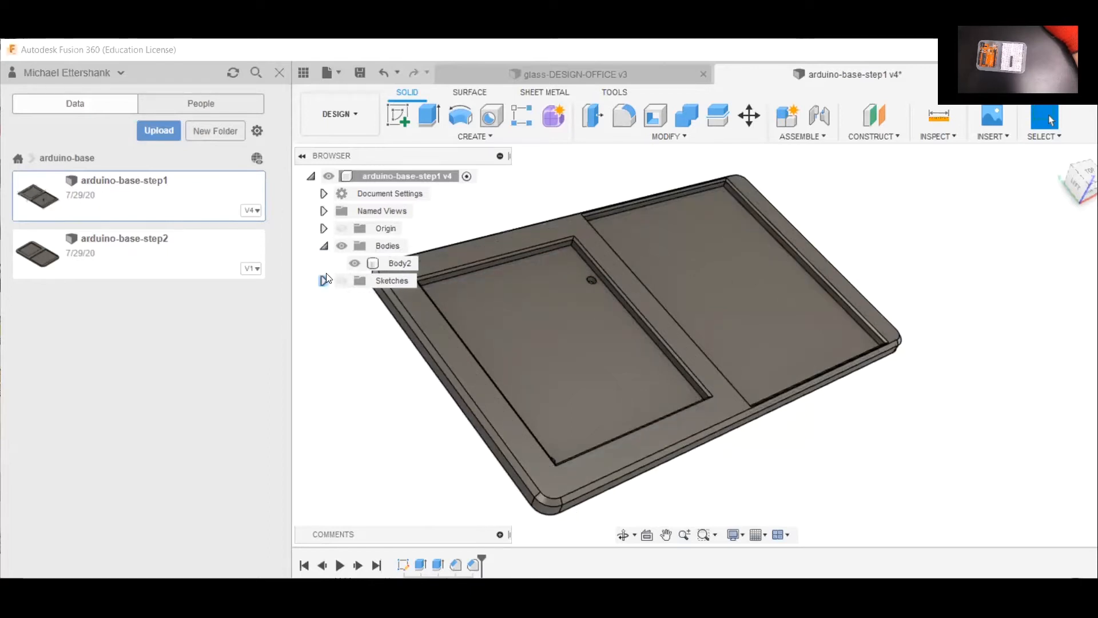
Toggle the visibility of the Bodies folder and of Body2 off and on again.
{"action": "left_click", "coordinate": [342, 246]}
{"action": "left_click", "coordinate": [342, 246]}
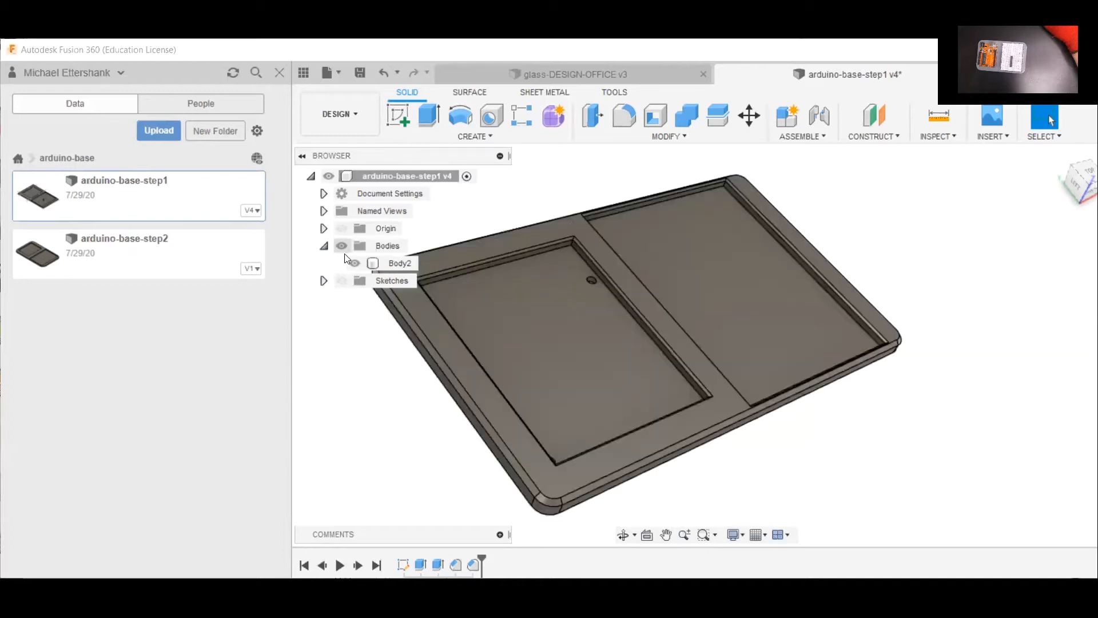
{"action": "left_click", "coordinate": [352, 263]}
{"action": "left_click", "coordinate": [351, 262]}
Start exporting Body2 as a binary STL with high refinement, without sending it to a 3D print utility.
{"action": "right_click", "coordinate": [403, 262]}
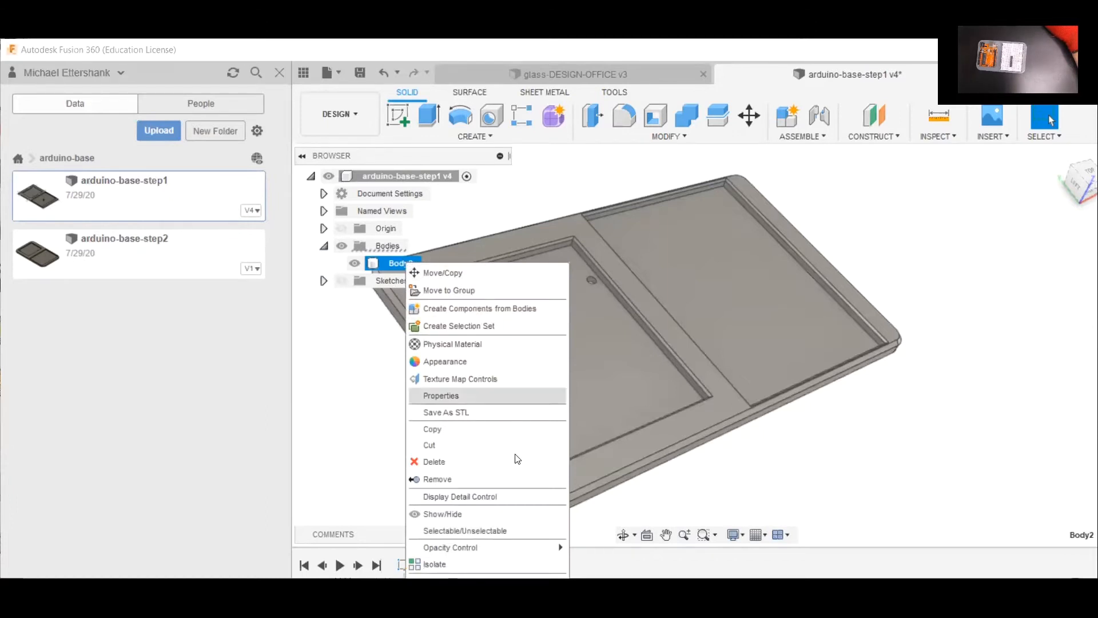
{"action": "left_click", "coordinate": [442, 412]}
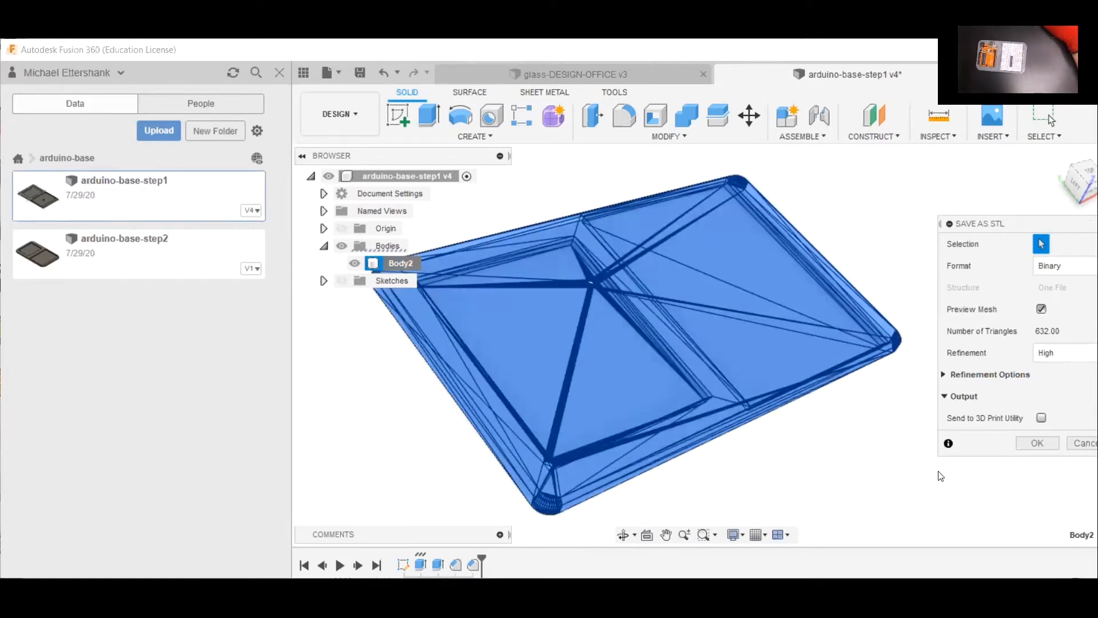
{"action": "left_click_drag", "start_coordinate": [1023, 227], "coordinate": [920, 252]}
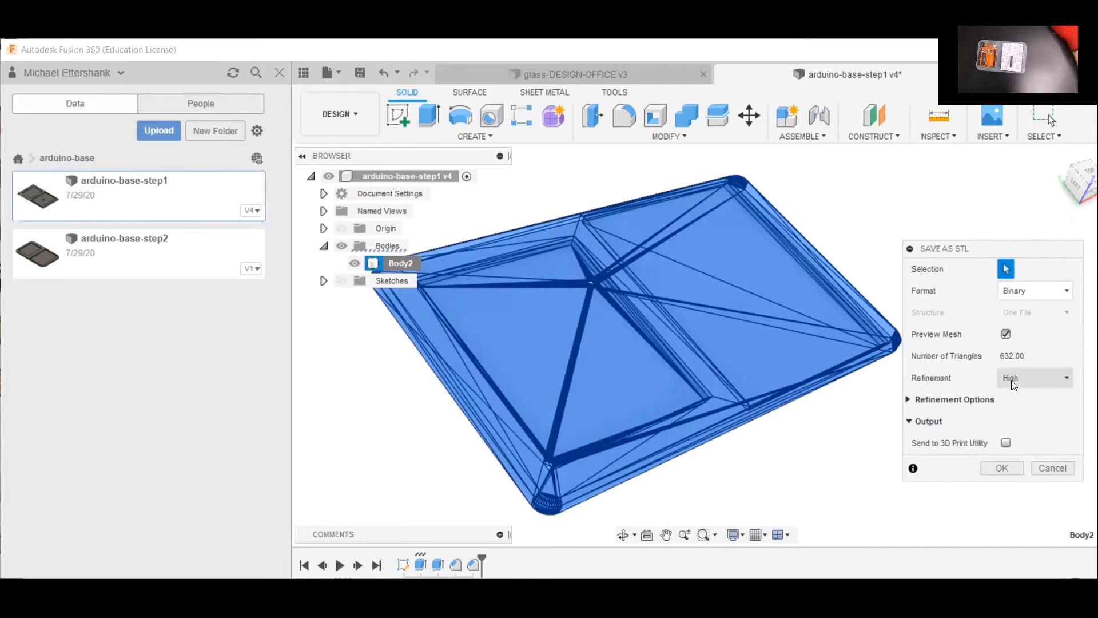
{"action": "left_click", "coordinate": [998, 468]}
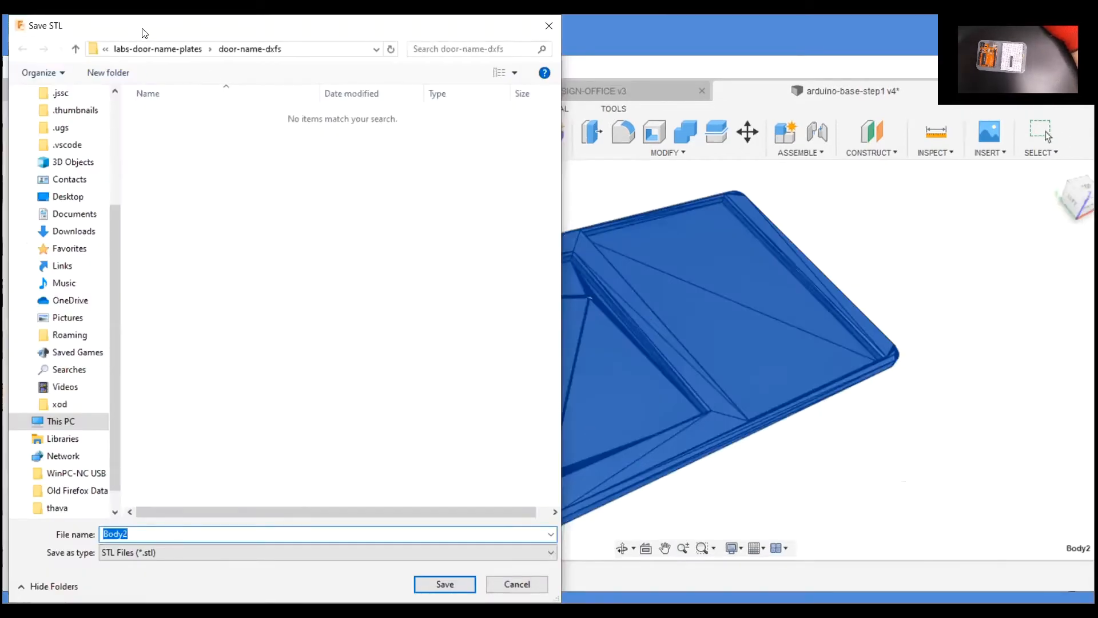
Choose the models-arduino-base-board folder inside masters-CAD-CAM-CNC as the STL's save location.
{"action": "left_click_drag", "start_coordinate": [145, 33], "coordinate": [224, 231]}
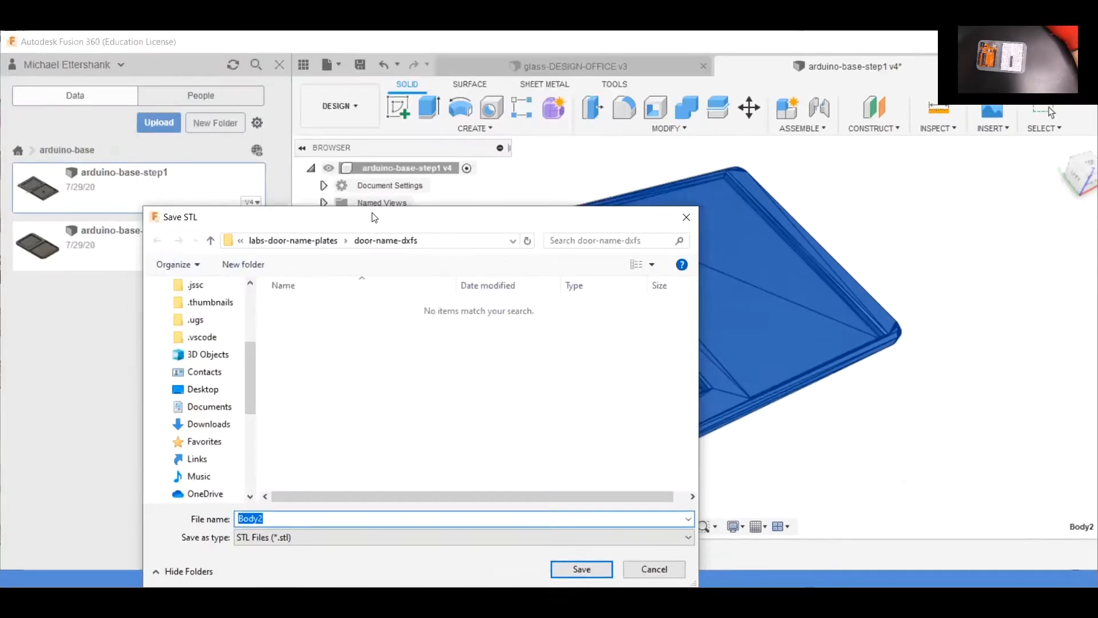
{"action": "left_click_drag", "start_coordinate": [392, 214], "coordinate": [560, 111]}
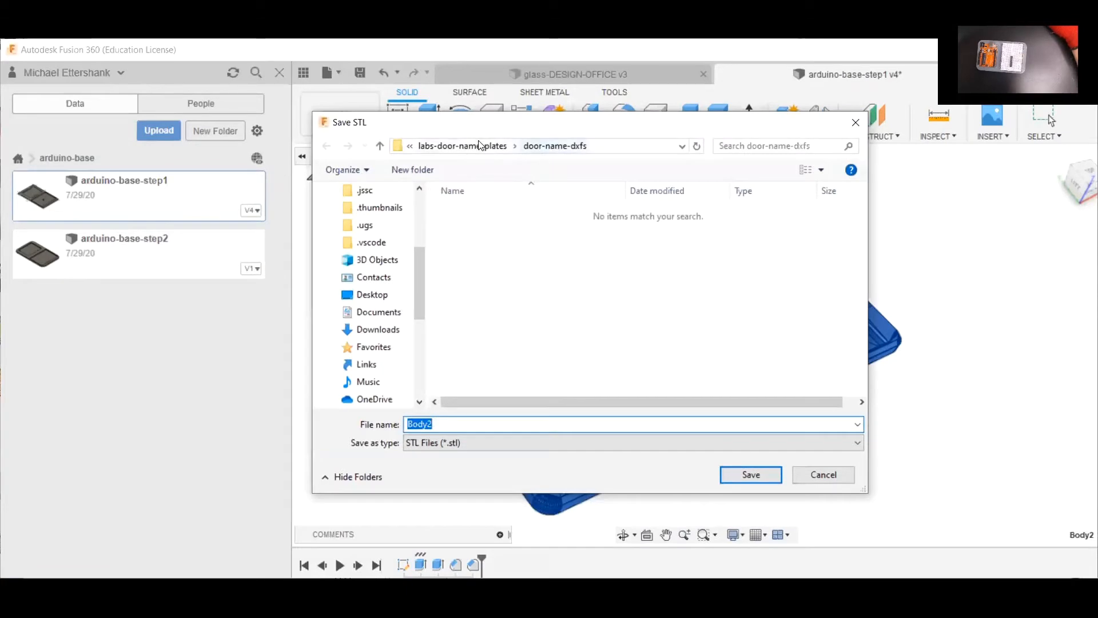
{"action": "left_click", "coordinate": [468, 142]}
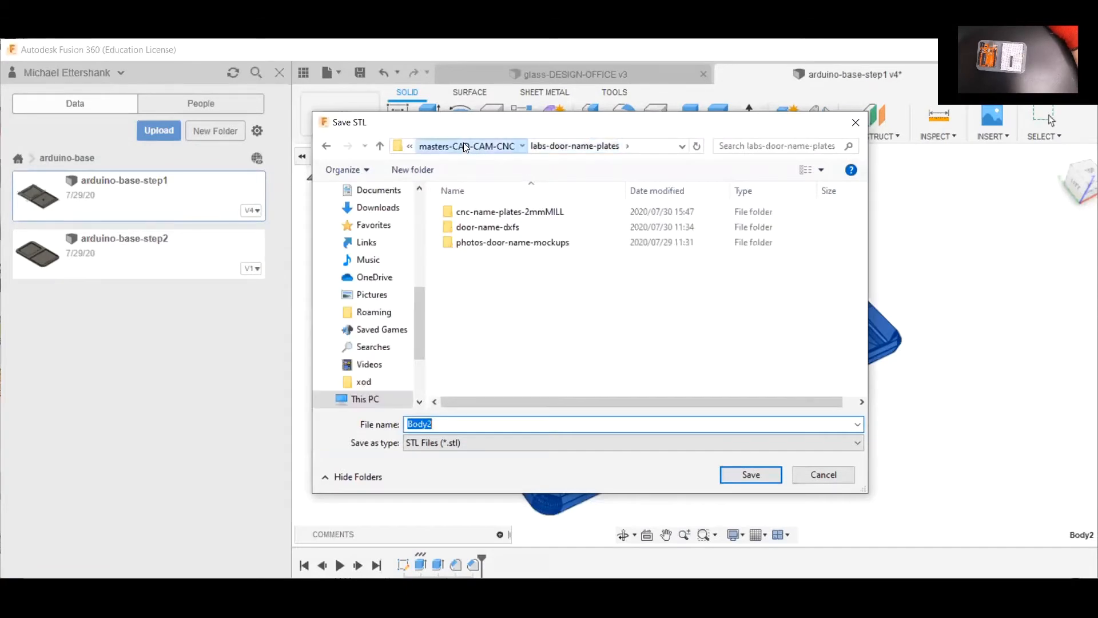
{"action": "left_click", "coordinate": [468, 148]}
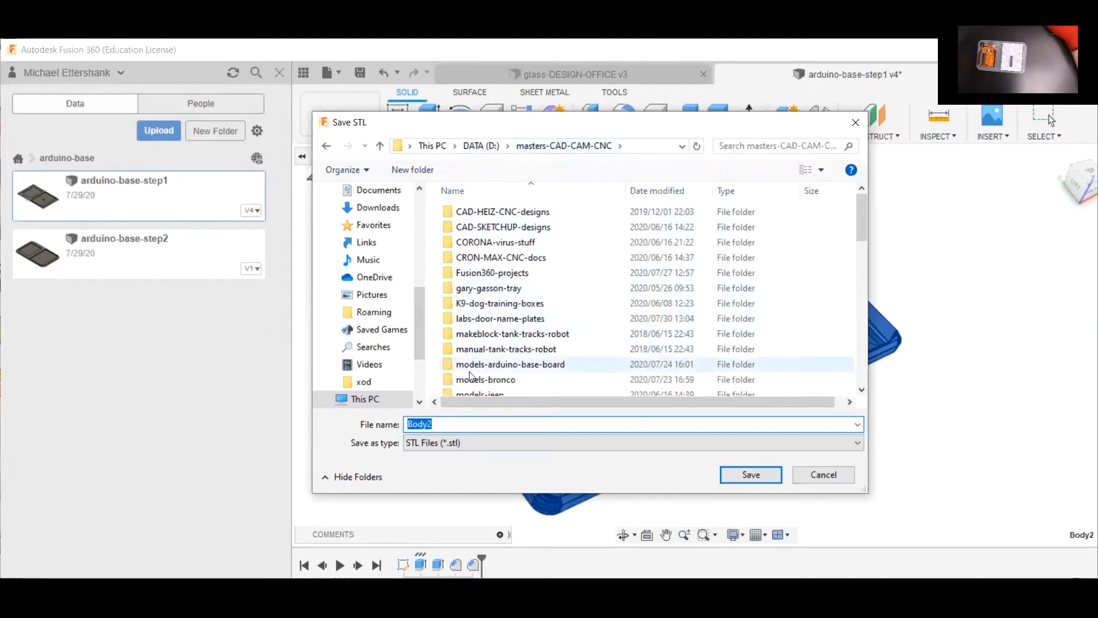
{"action": "scroll", "coordinate": [470, 375], "scroll_direction": "down", "scroll_amount": 2}
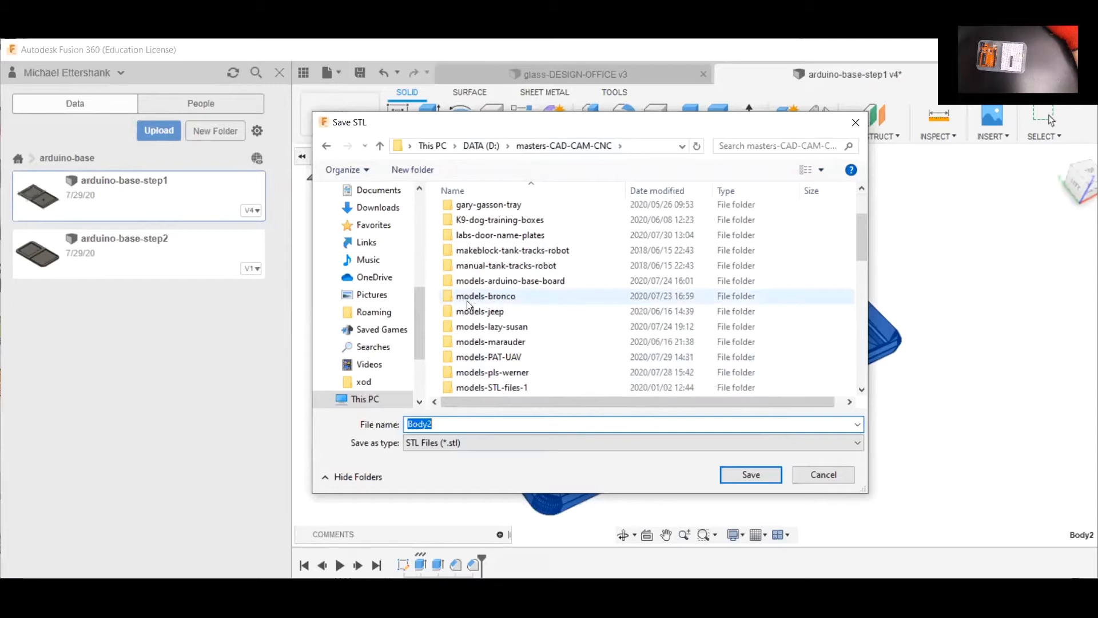
{"action": "double_click", "coordinate": [493, 280]}
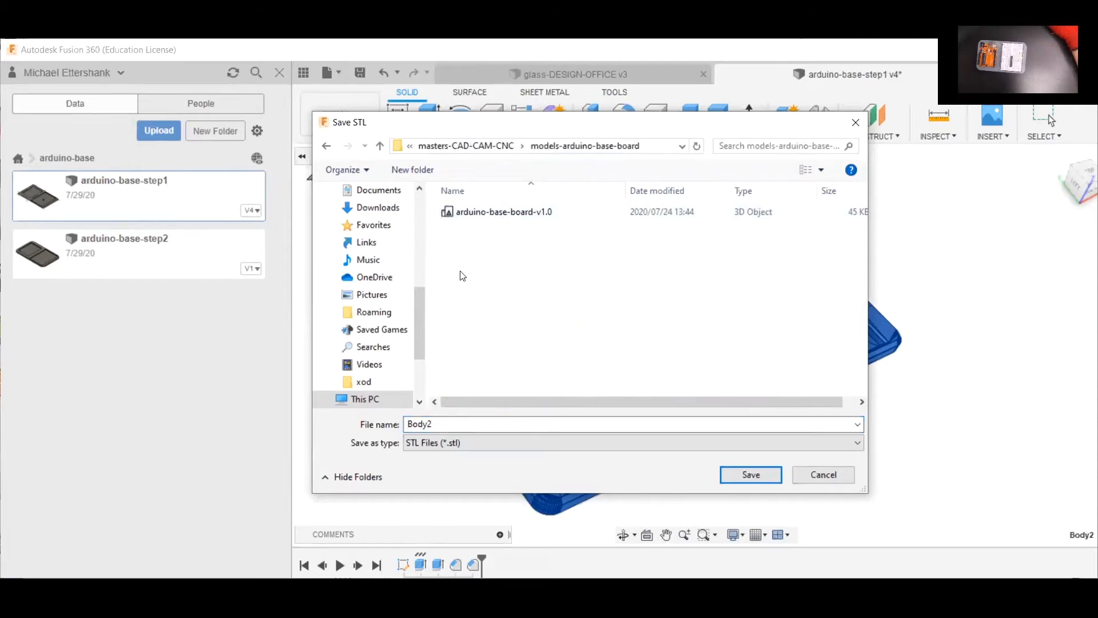
Name the STL file arduino-base-board-v2.0, based on the existing v1.0 file's name, and save it.
{"action": "double_click", "coordinate": [449, 422]}
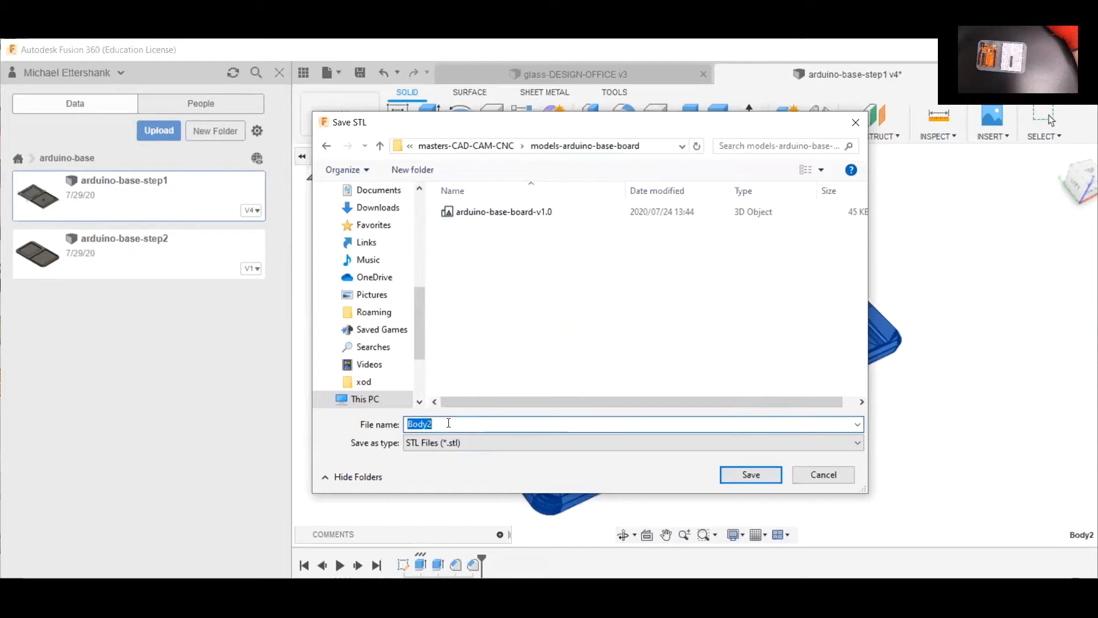
{"action": "left_click", "coordinate": [497, 215]}
{"action": "left_click", "coordinate": [493, 425]}
{"action": "left_click", "coordinate": [489, 424]}
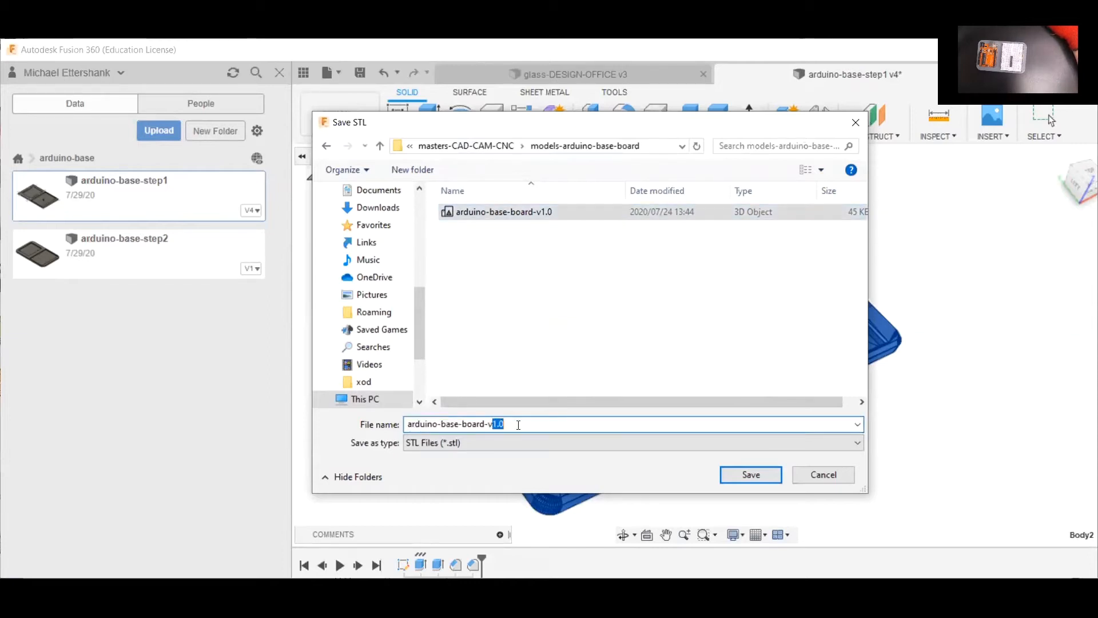
{"action": "type", "text": "2.0"}
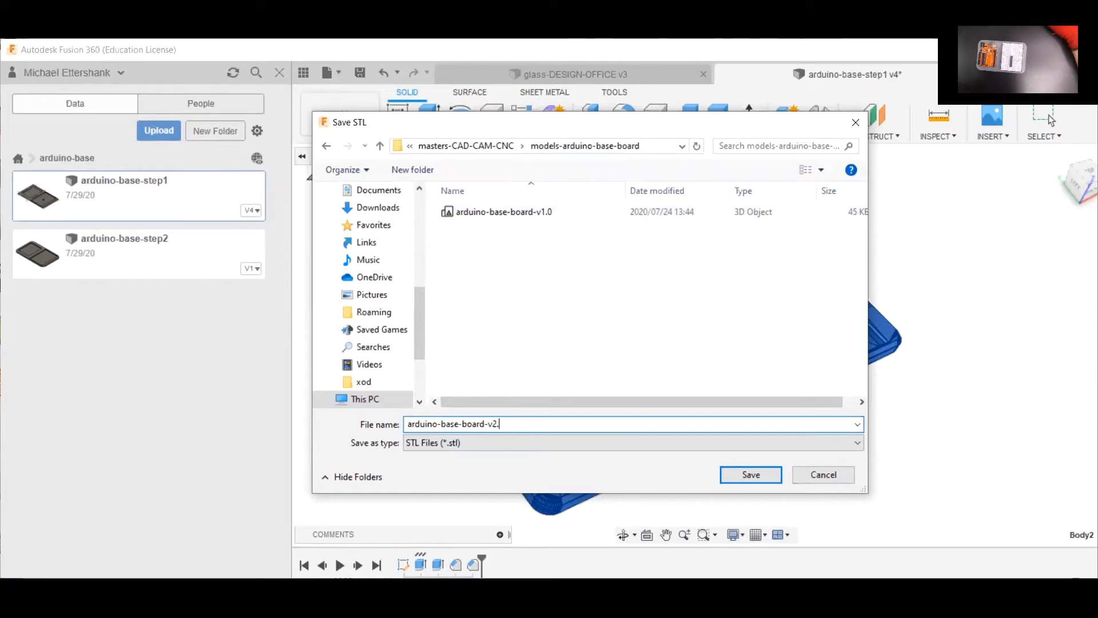
{"action": "left_click", "coordinate": [733, 473]}
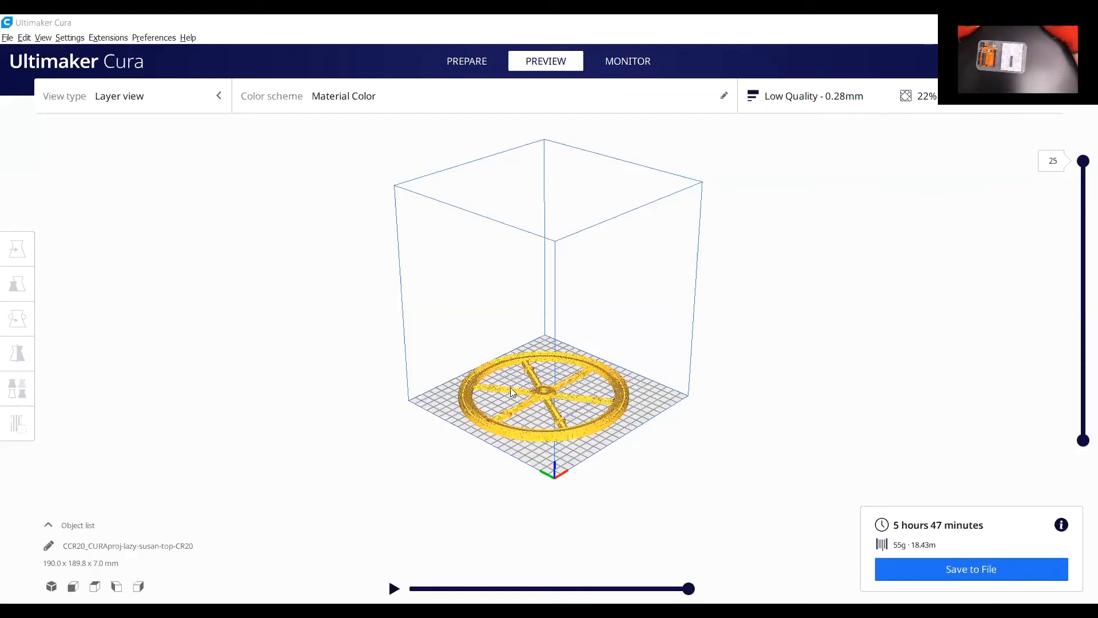
Switch to Ultimaker Cura and clear the lazy-susan wheel model from the build plate.
{"action": "left_click_drag", "start_coordinate": [510, 386], "coordinate": [511, 390]}
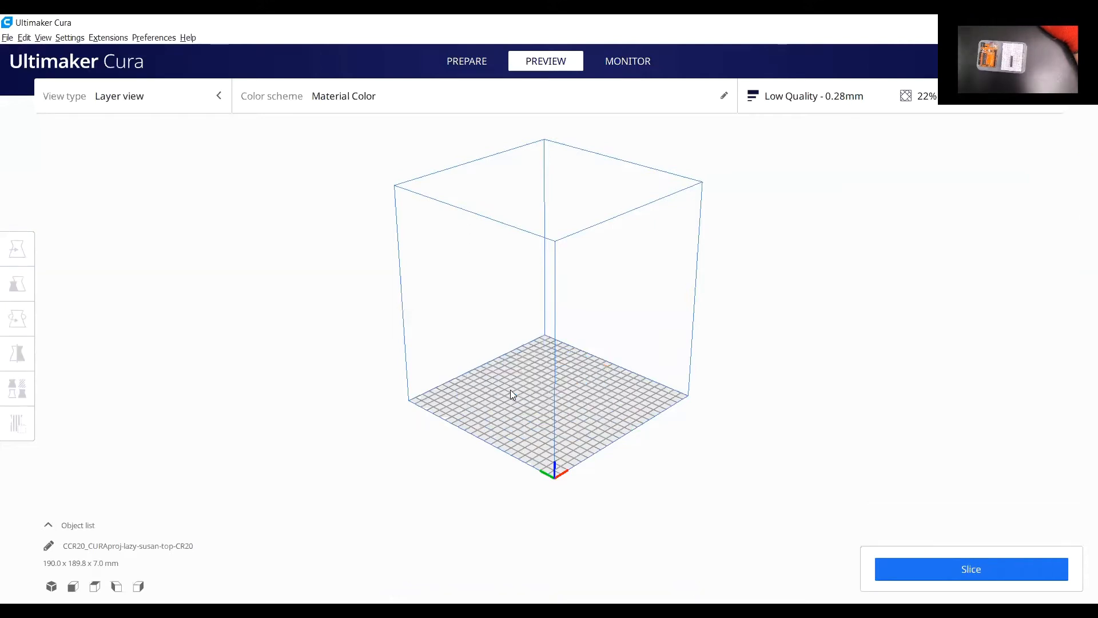
Make sure the build plate is empty and maximize the slicer window.
{"action": "key", "text": "Delete"}
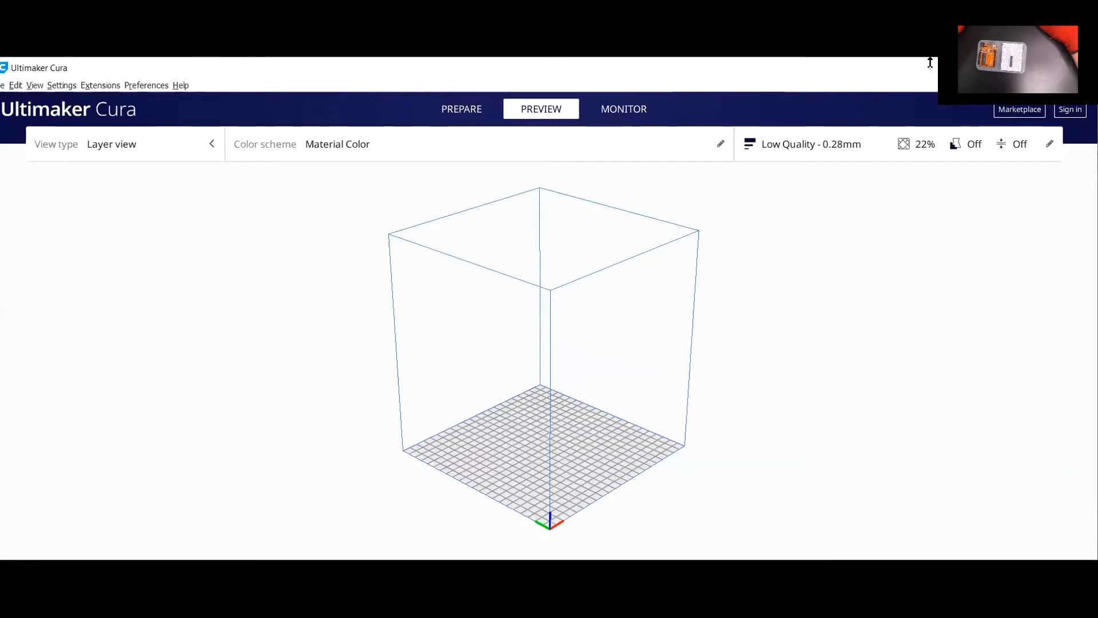
{"action": "left_click_drag", "start_coordinate": [930, 63], "coordinate": [917, 100]}
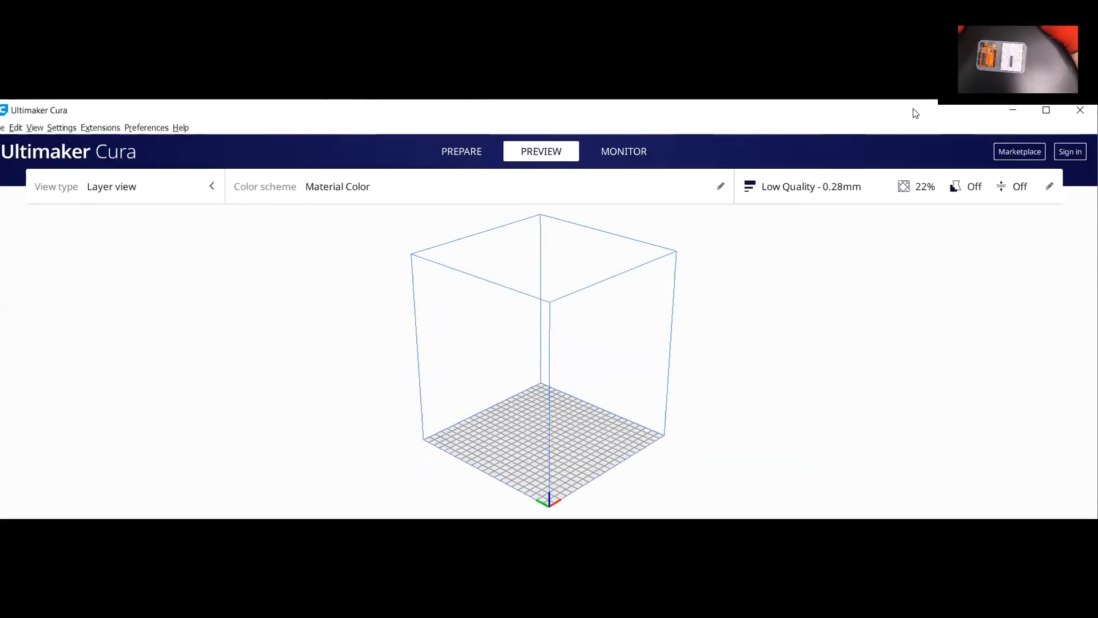
{"action": "double_click", "coordinate": [915, 112]}
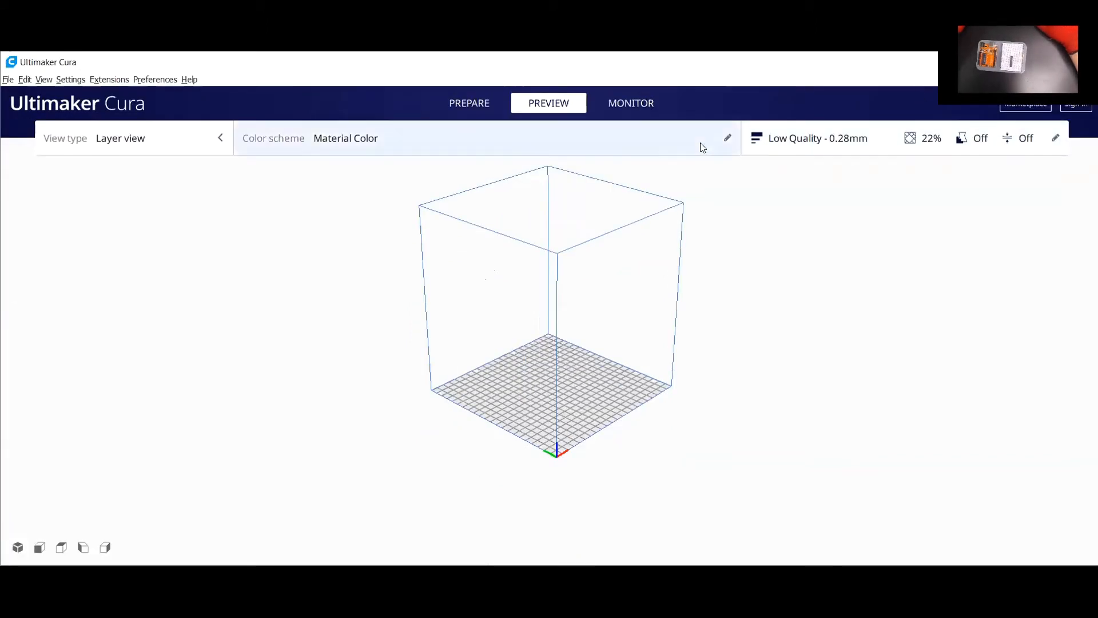
Look through the Prepare, Preview and Monitor stages and finish in the Prepare stage.
{"action": "left_click", "coordinate": [466, 102]}
{"action": "left_click", "coordinate": [581, 105]}
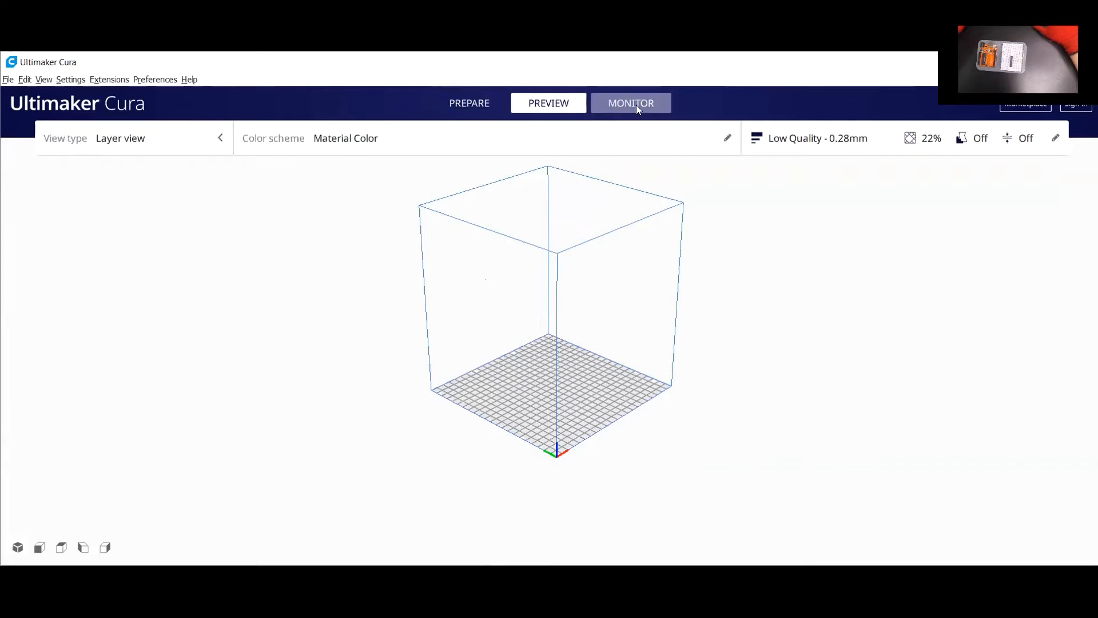
{"action": "left_click", "coordinate": [632, 104]}
{"action": "left_click", "coordinate": [472, 104]}
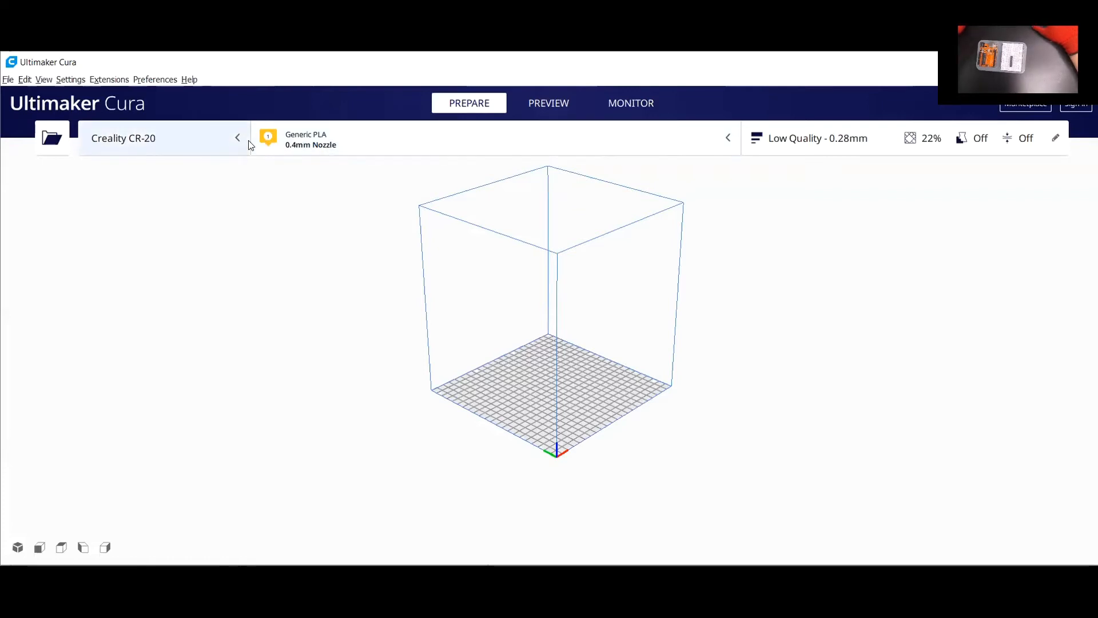
Open the arduino-base-board-v2.0 model from the models-arduino-base-board folder inside masters-CAD-CAM-CNC.
{"action": "left_click", "coordinate": [53, 142]}
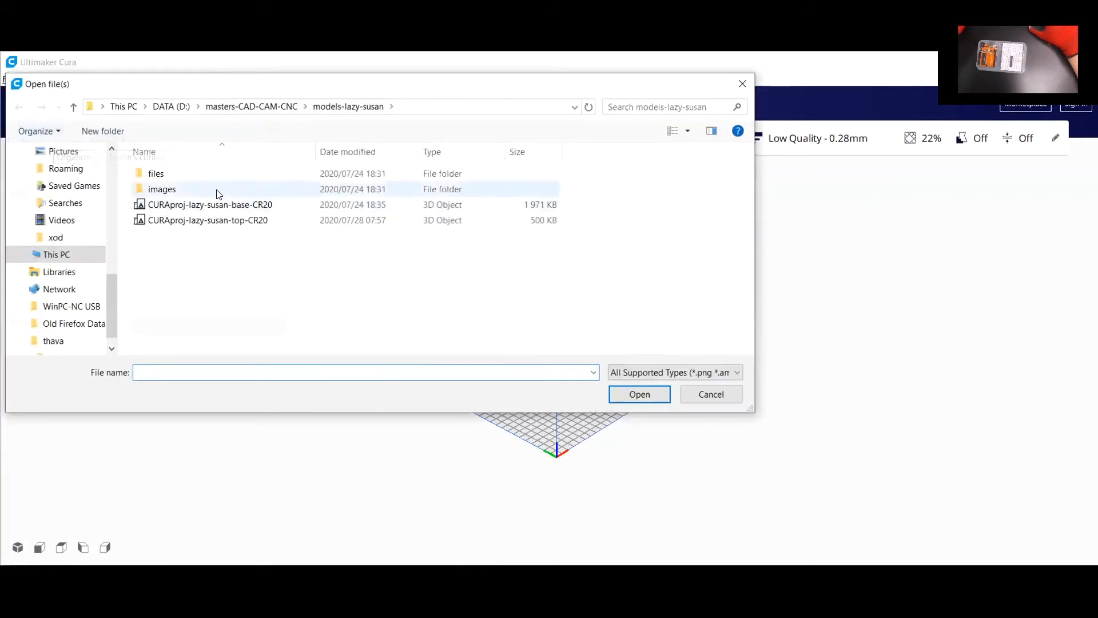
{"action": "left_click", "coordinate": [222, 106]}
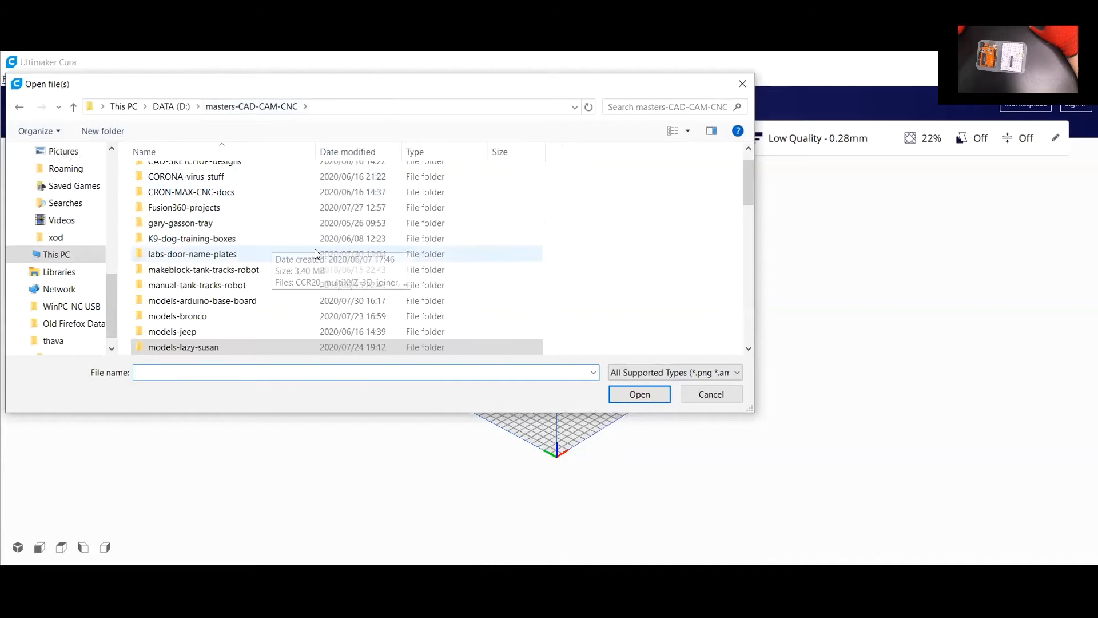
{"action": "scroll", "coordinate": [260, 252], "scroll_direction": "down", "scroll_amount": 1}
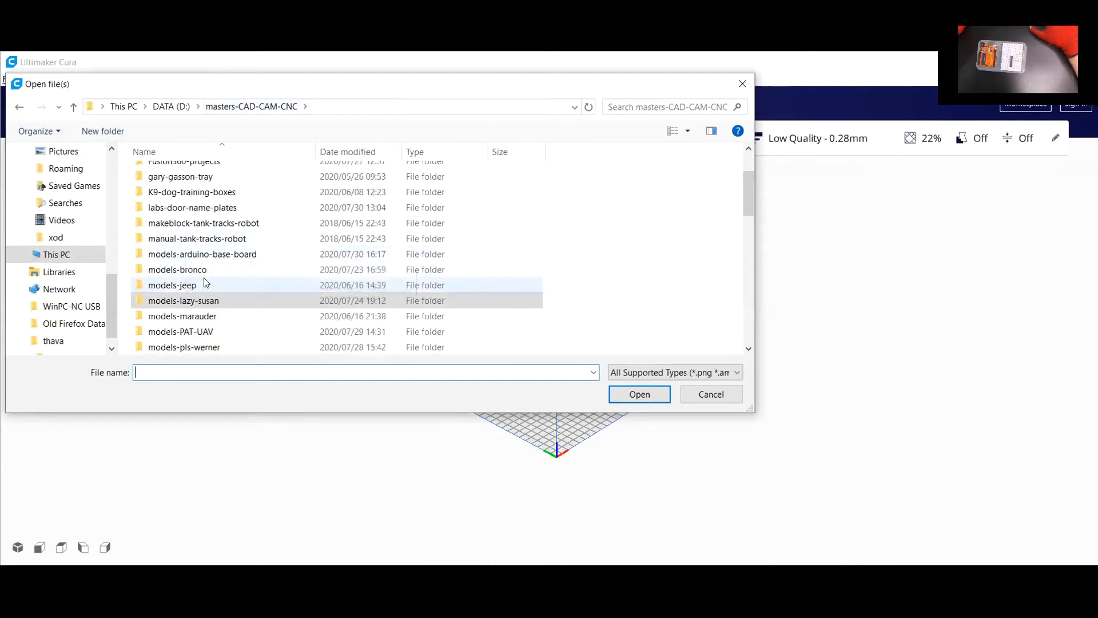
{"action": "left_click", "coordinate": [191, 253]}
{"action": "double_click", "coordinate": [191, 253]}
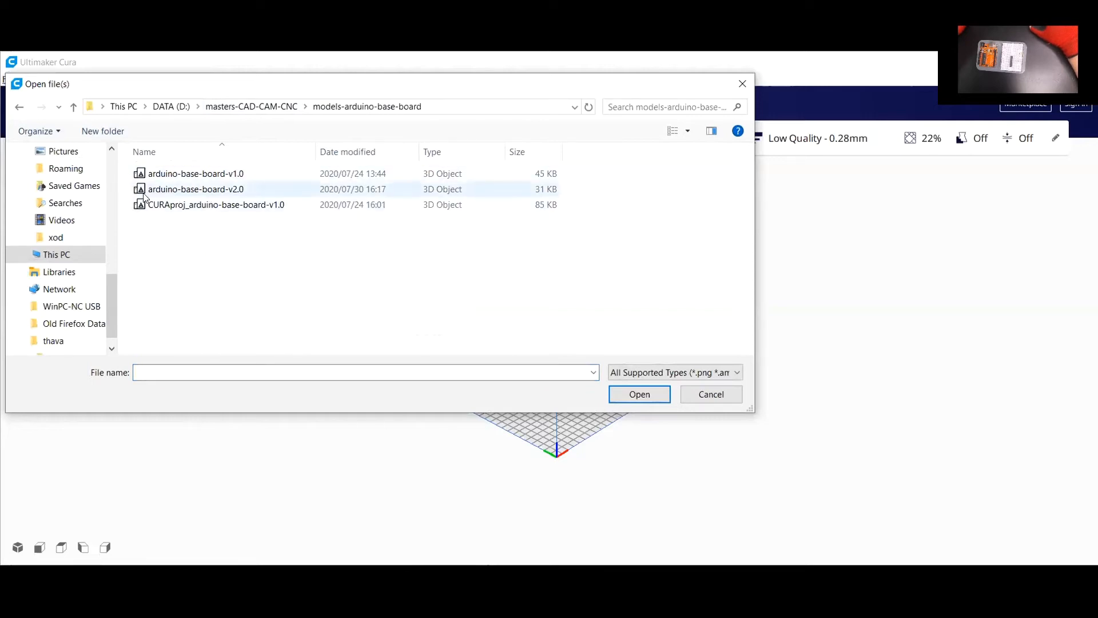
{"action": "left_click", "coordinate": [237, 194]}
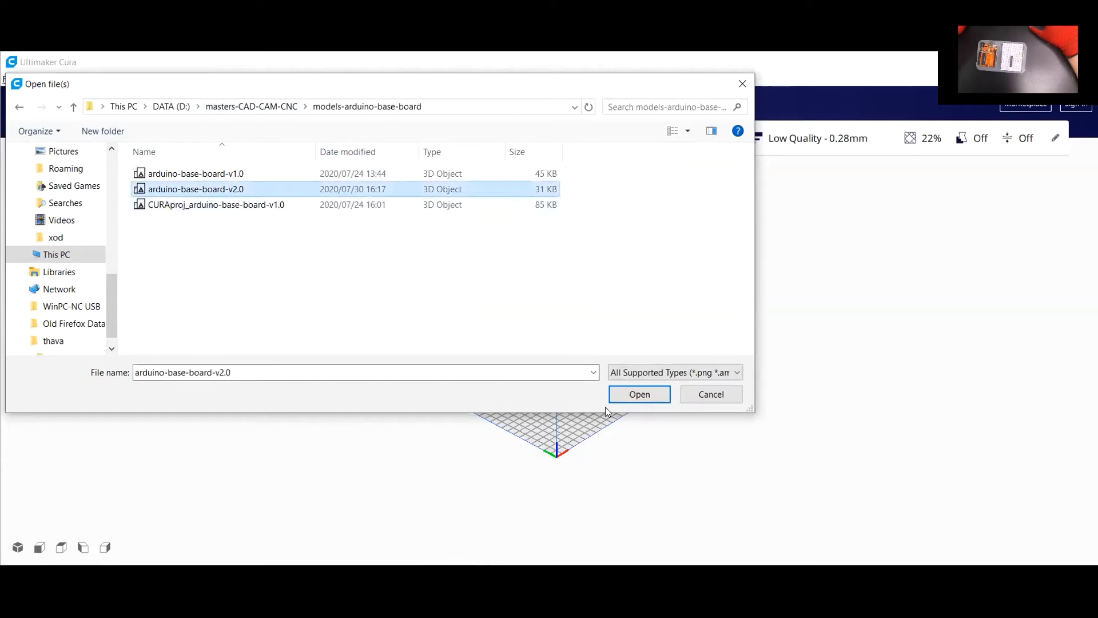
{"action": "left_click", "coordinate": [621, 393]}
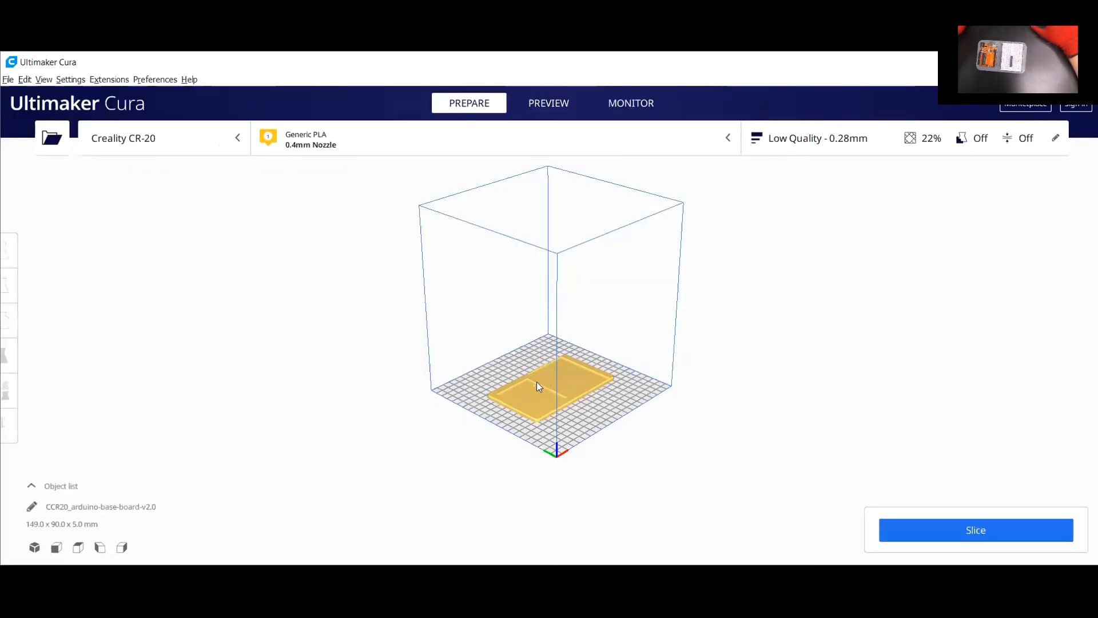
Examine the two pockets and chamfered edges of the loaded base board up close on the build plate.
{"action": "scroll", "coordinate": [641, 434], "scroll_direction": "up", "scroll_amount": 5}
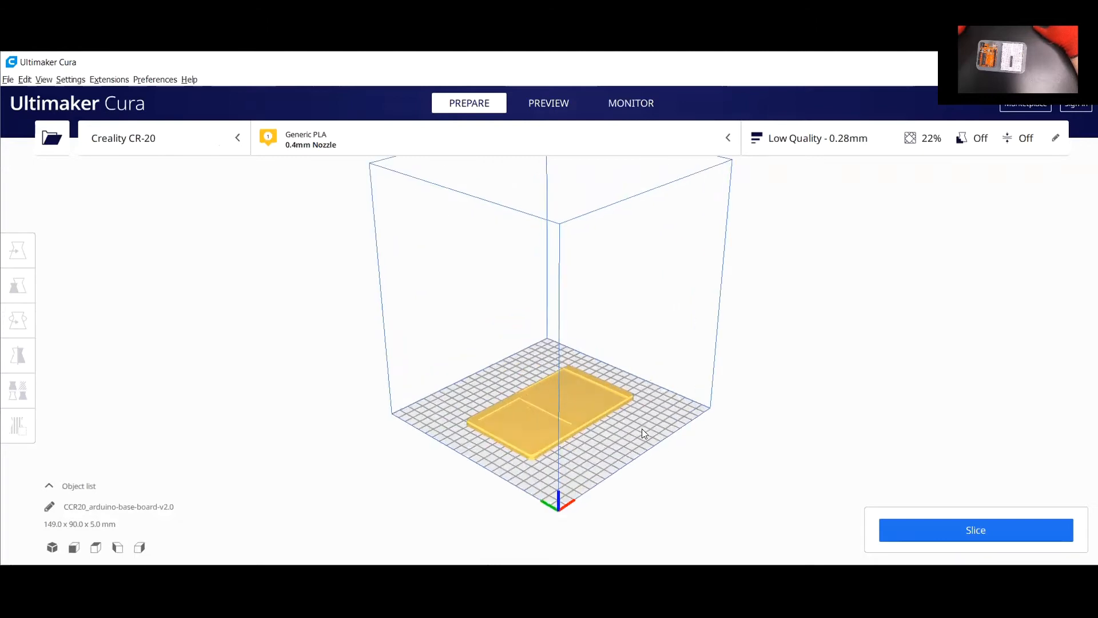
{"action": "scroll", "coordinate": [641, 430], "scroll_direction": "up", "scroll_amount": 3}
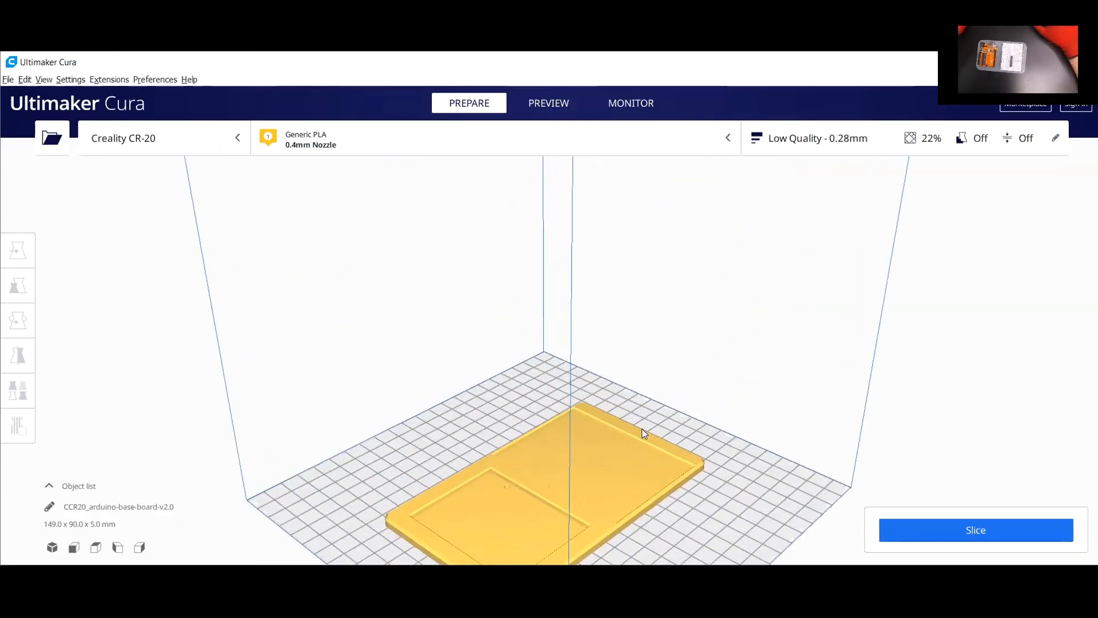
{"action": "scroll", "coordinate": [657, 385], "scroll_direction": "up", "scroll_amount": 2}
{"action": "scroll", "coordinate": [656, 372], "scroll_direction": "up", "scroll_amount": 4}
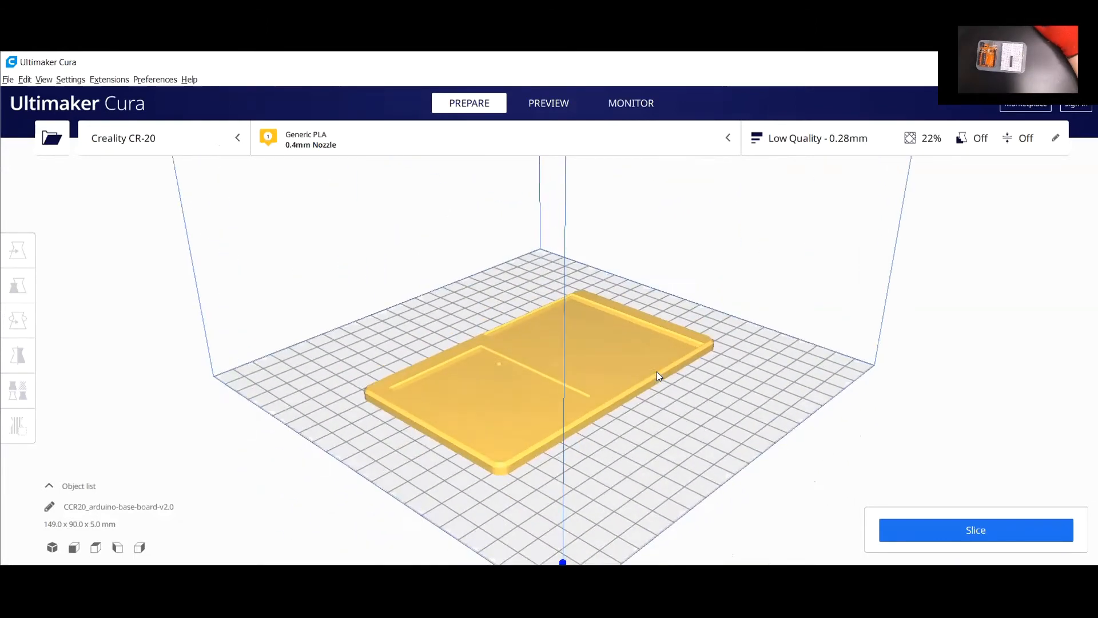
{"action": "scroll", "coordinate": [671, 354], "scroll_direction": "up", "scroll_amount": 1}
{"action": "right_click_drag", "start_coordinate": [792, 338], "coordinate": [945, 252]}
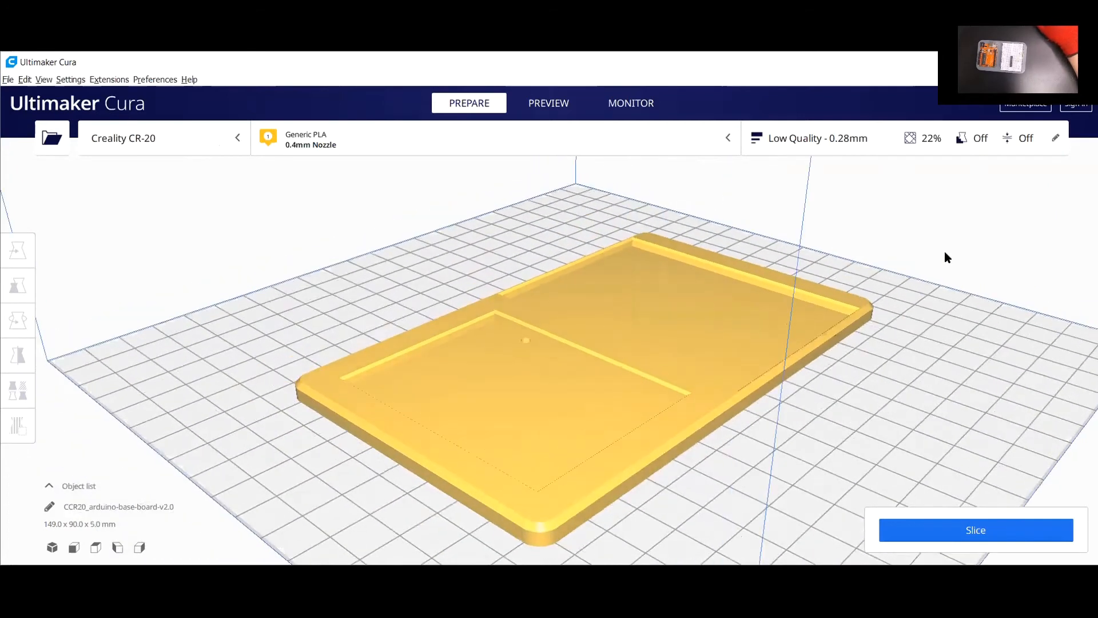
{"action": "middle_click_drag", "start_coordinate": [945, 252], "coordinate": [958, 195]}
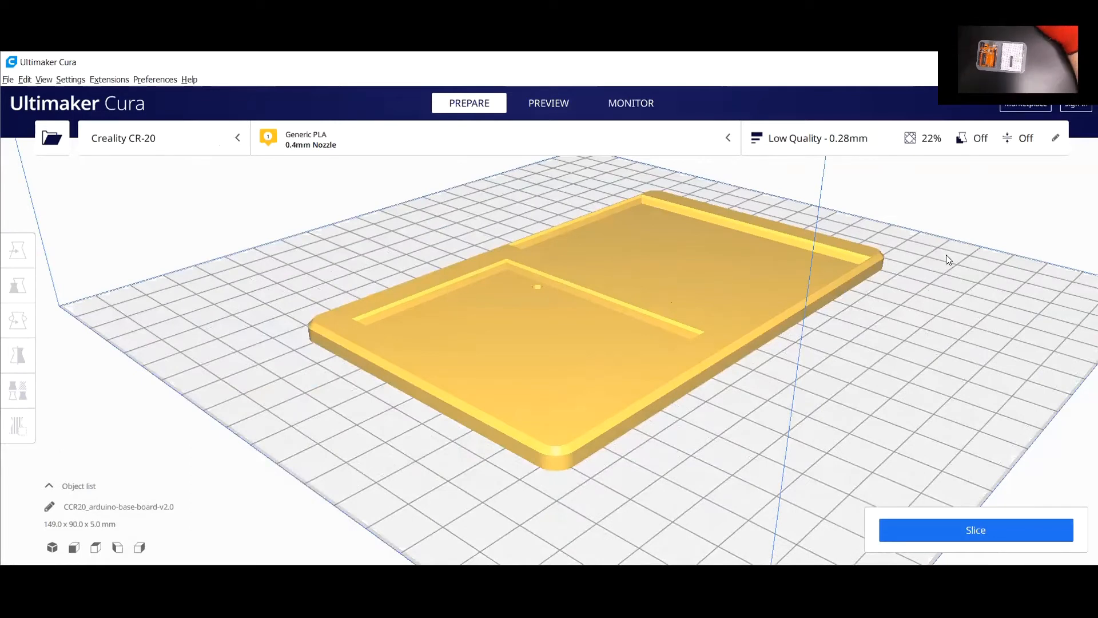
{"action": "right_click_drag", "start_coordinate": [945, 315], "coordinate": [902, 324]}
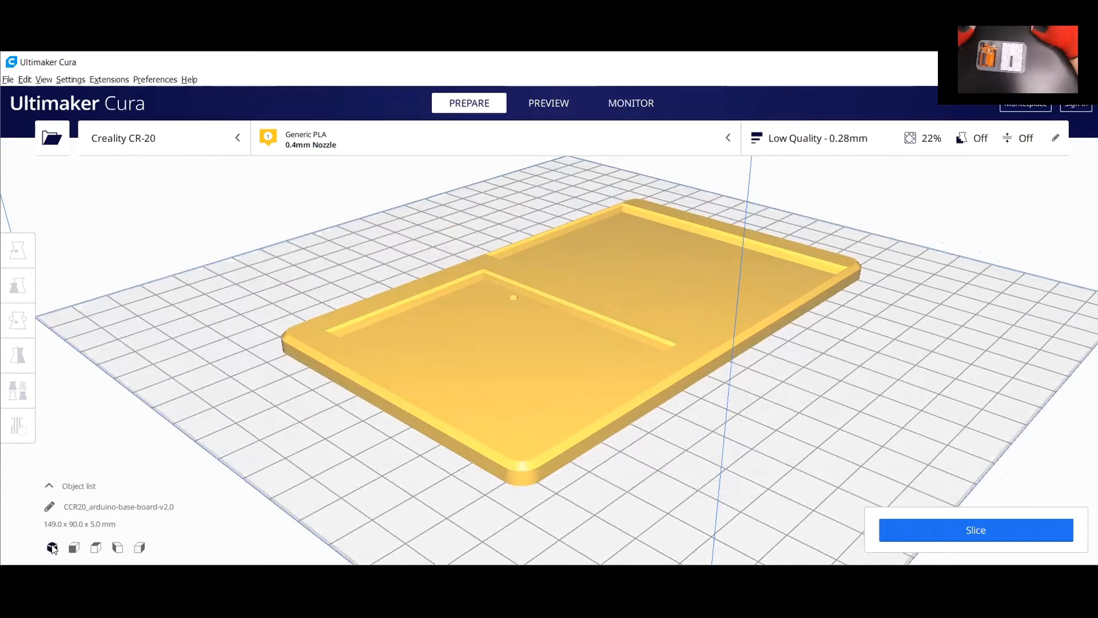
Inspect the base board in the front, top, left and right views and return to the 3D view.
{"action": "left_click", "coordinate": [51, 547]}
{"action": "left_click", "coordinate": [74, 547]}
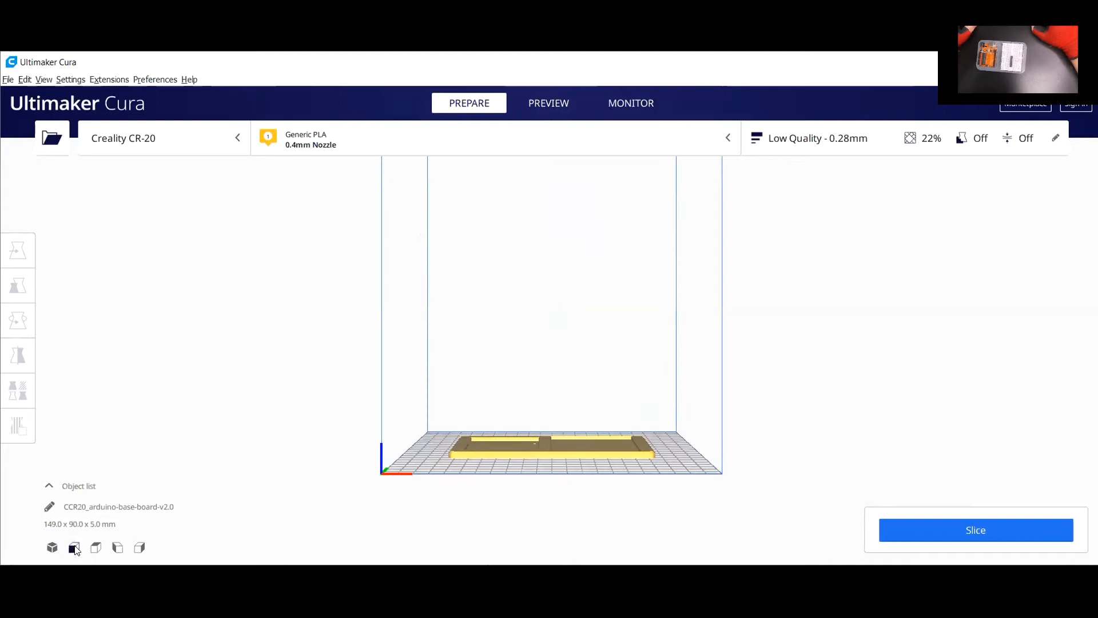
{"action": "left_click", "coordinate": [95, 548]}
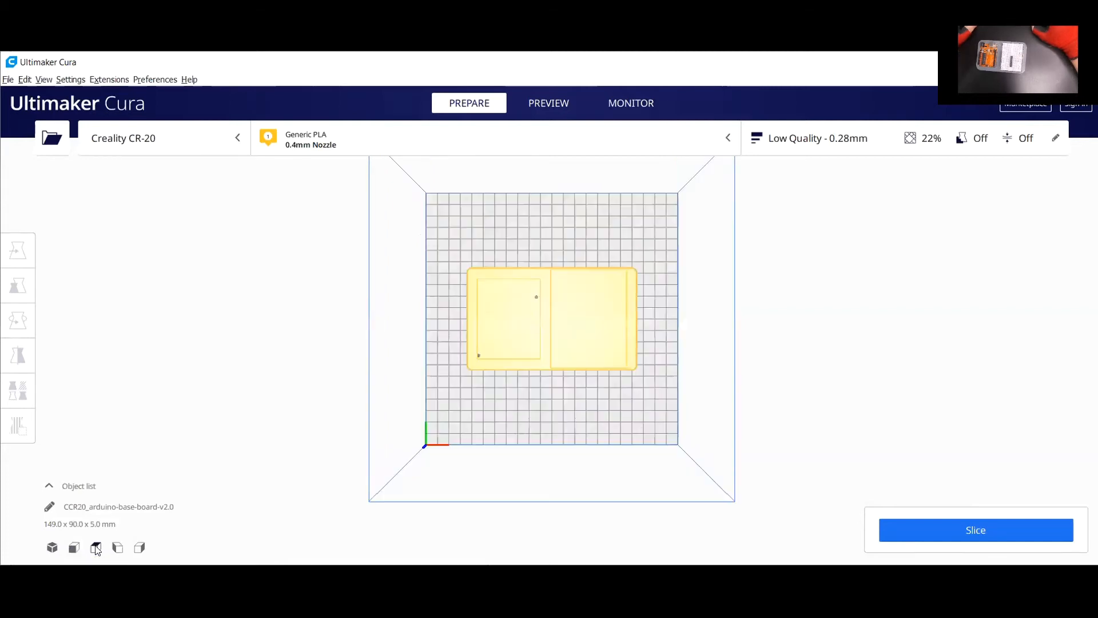
{"action": "scroll", "coordinate": [481, 503], "scroll_direction": "up", "scroll_amount": 5}
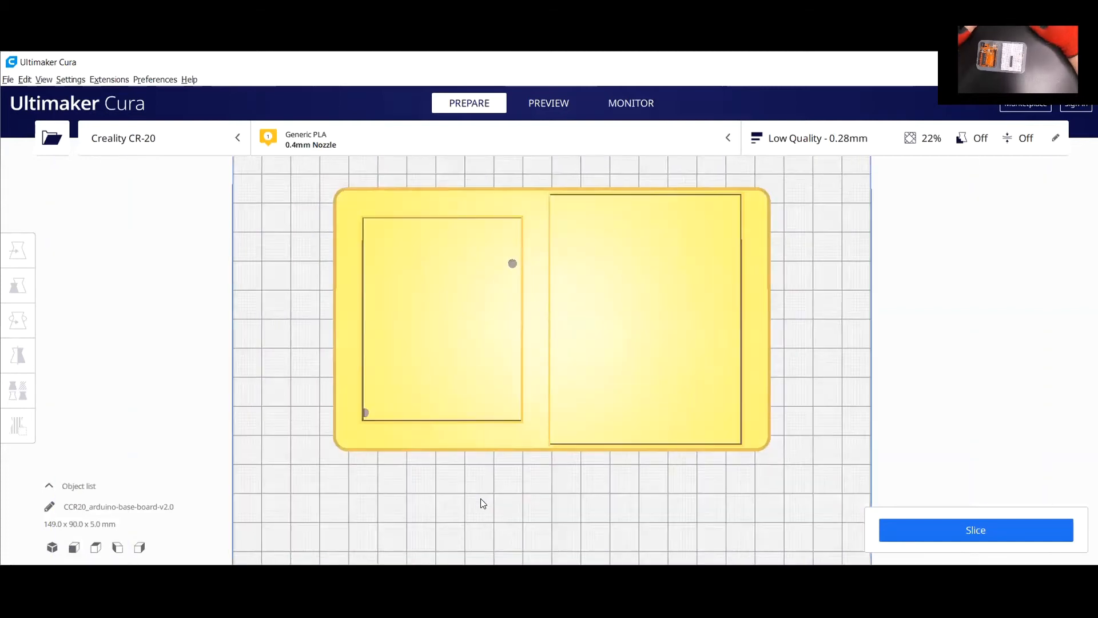
{"action": "scroll", "coordinate": [845, 415], "scroll_direction": "down", "scroll_amount": 1}
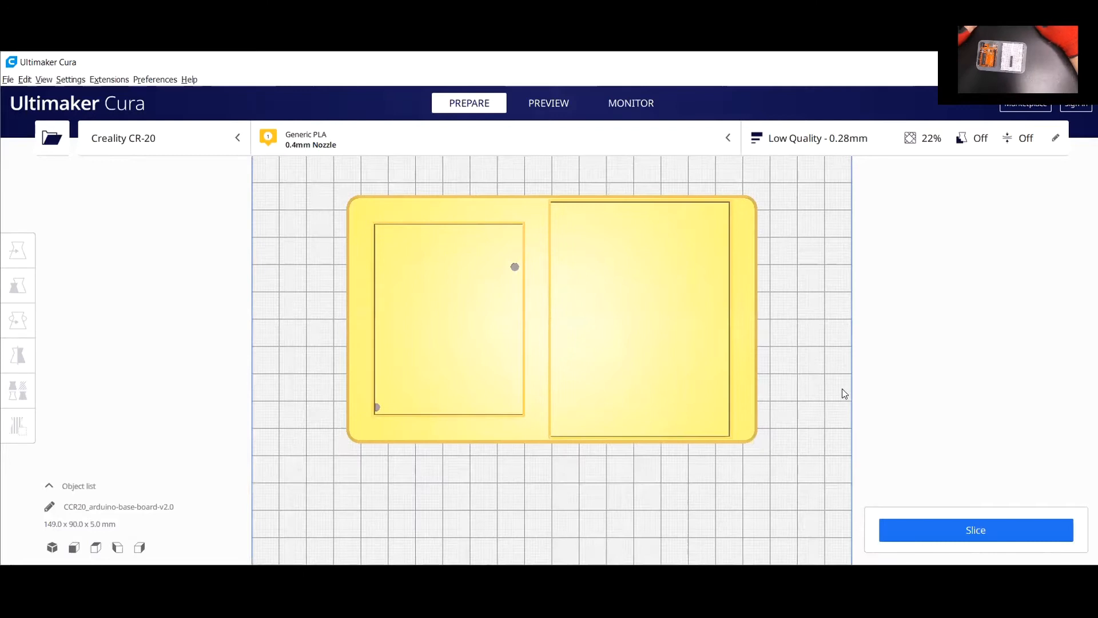
{"action": "middle_click_drag", "start_coordinate": [842, 392], "coordinate": [823, 431]}
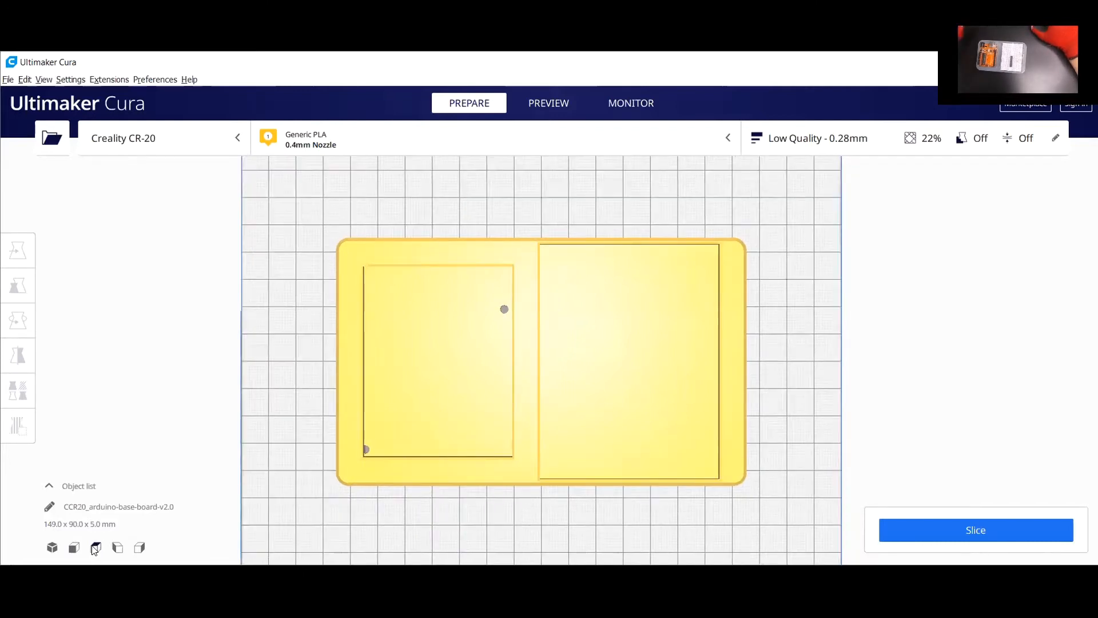
{"action": "left_click", "coordinate": [96, 547]}
{"action": "left_click", "coordinate": [118, 548]}
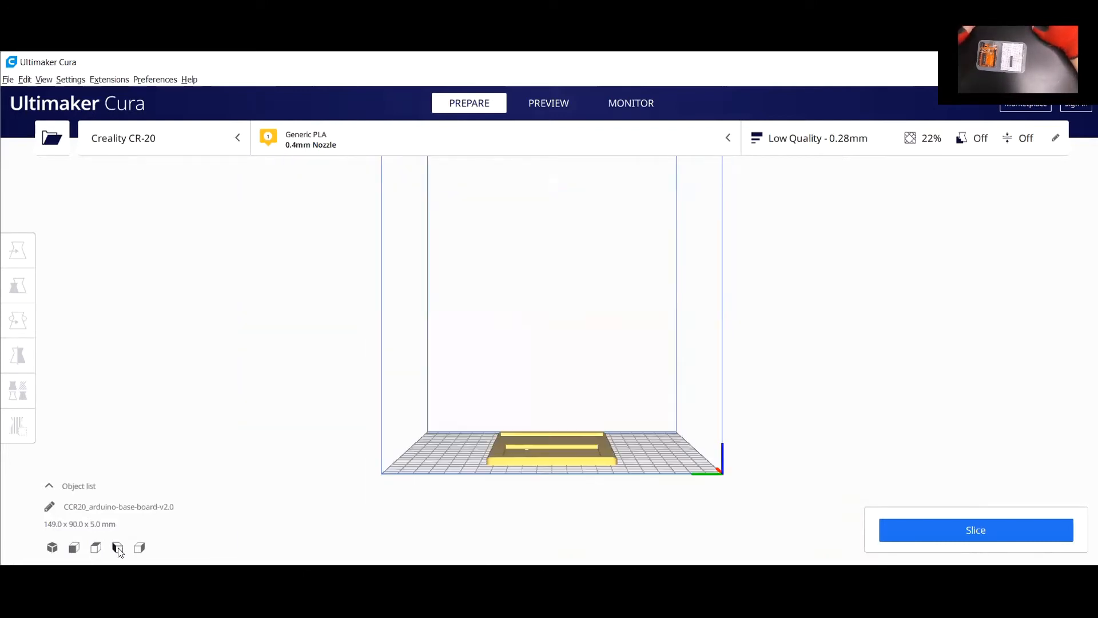
{"action": "left_click", "coordinate": [139, 547]}
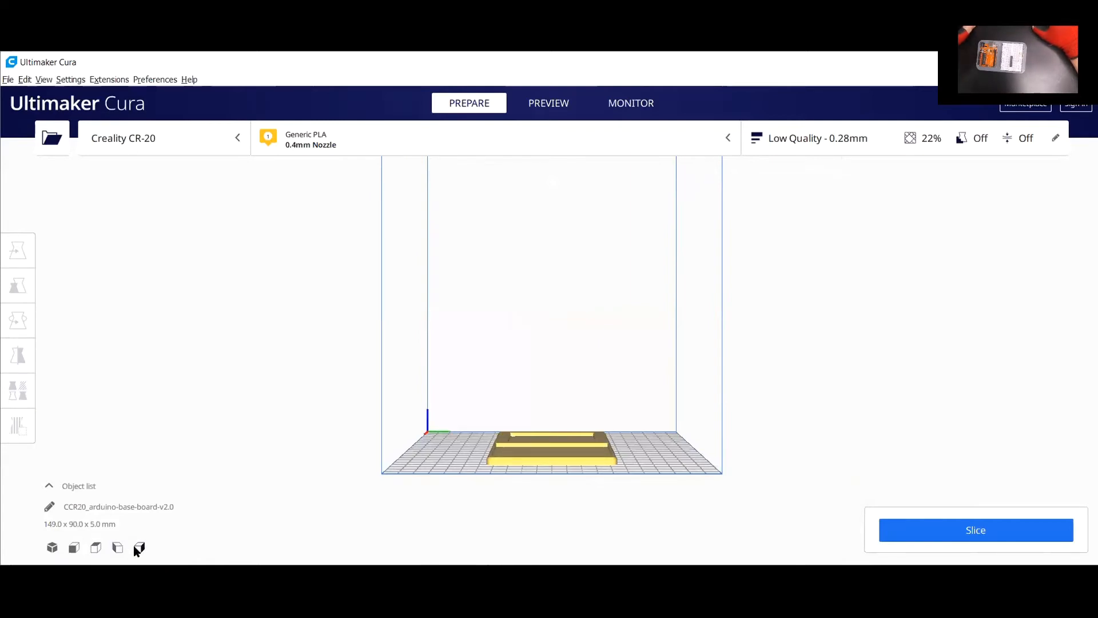
{"action": "left_click", "coordinate": [52, 548]}
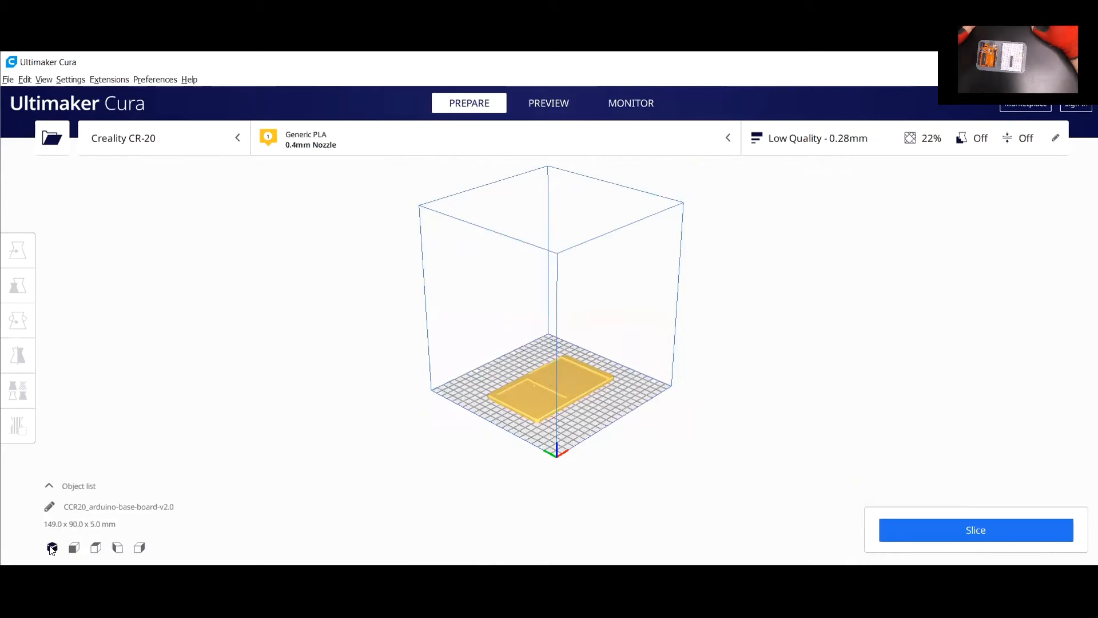
{"action": "scroll", "coordinate": [814, 436], "scroll_direction": "up", "scroll_amount": 5}
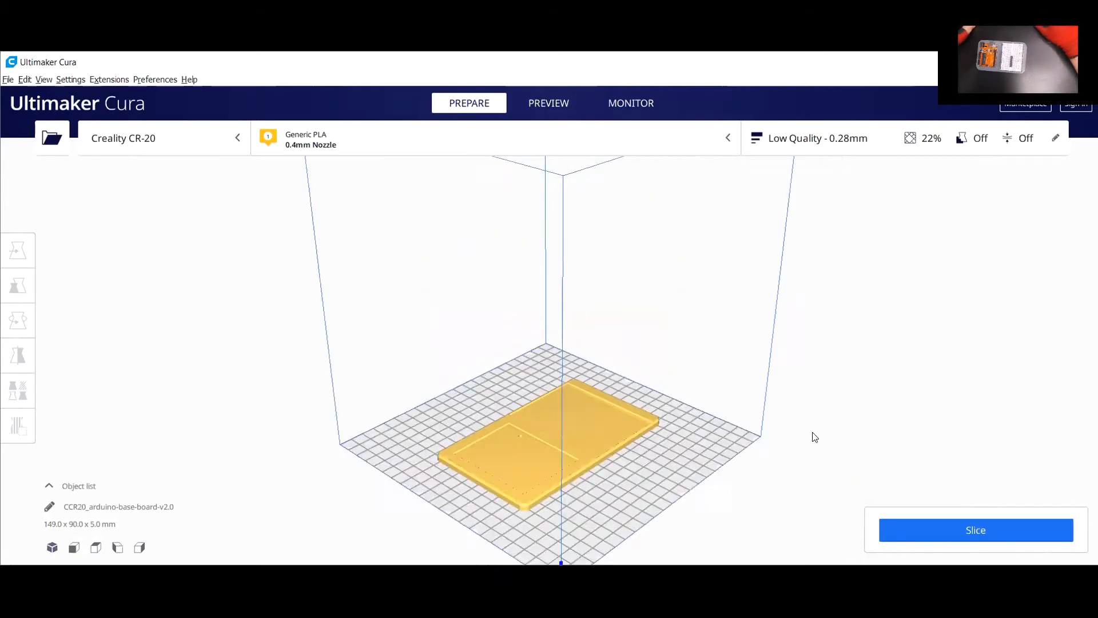
{"action": "scroll", "coordinate": [875, 277], "scroll_direction": "down", "scroll_amount": 5}
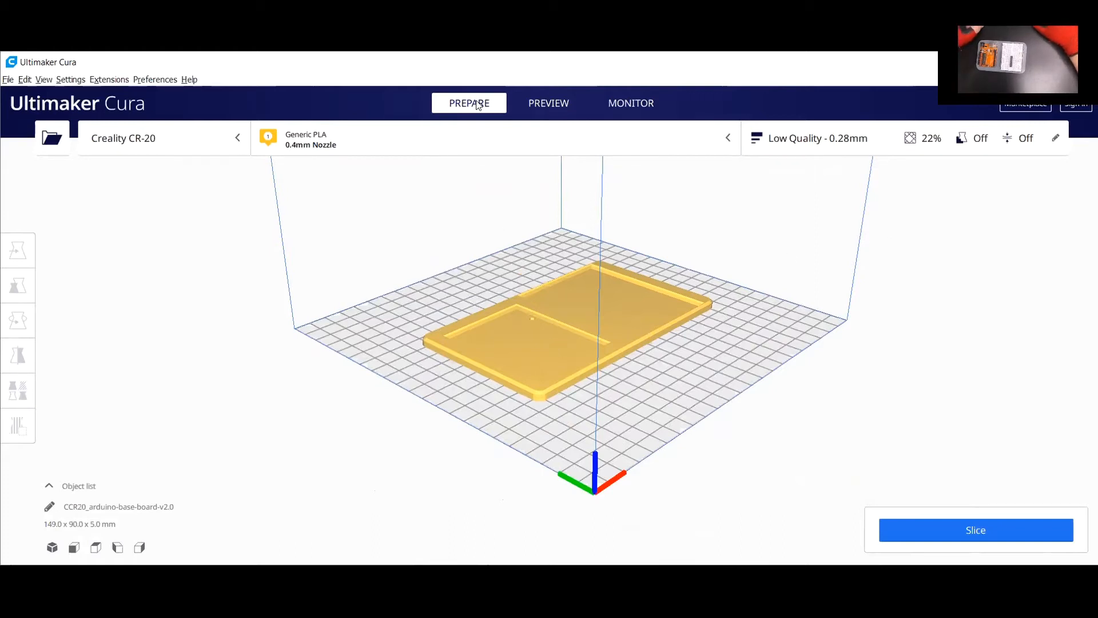
Slice the base board in the Preview stage and view its layers up close.
{"action": "left_click", "coordinate": [539, 103]}
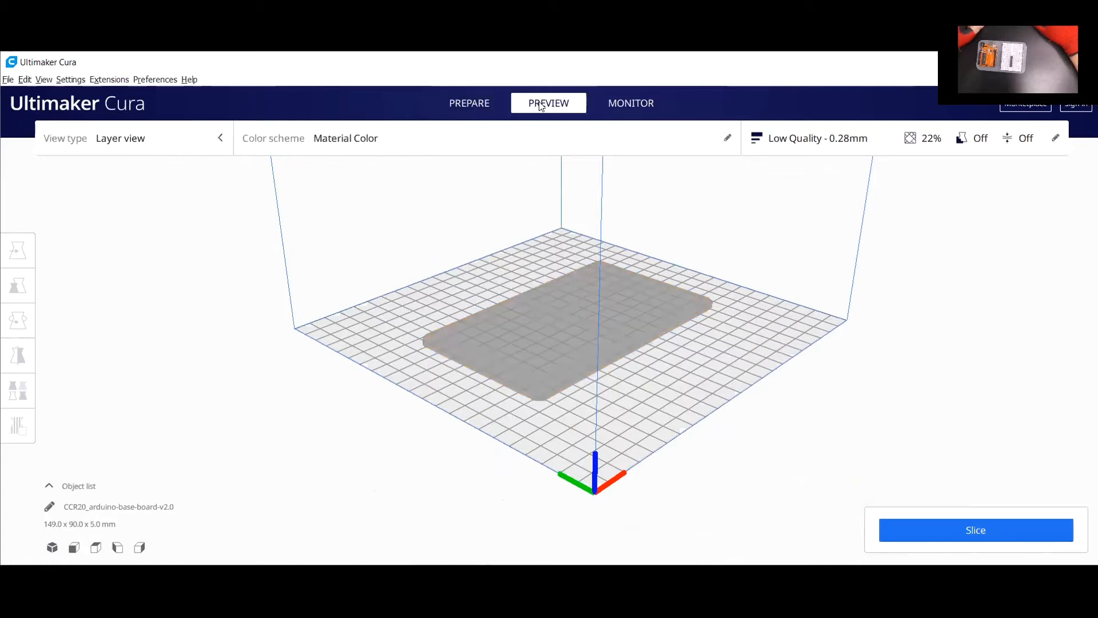
{"action": "left_click", "coordinate": [938, 525]}
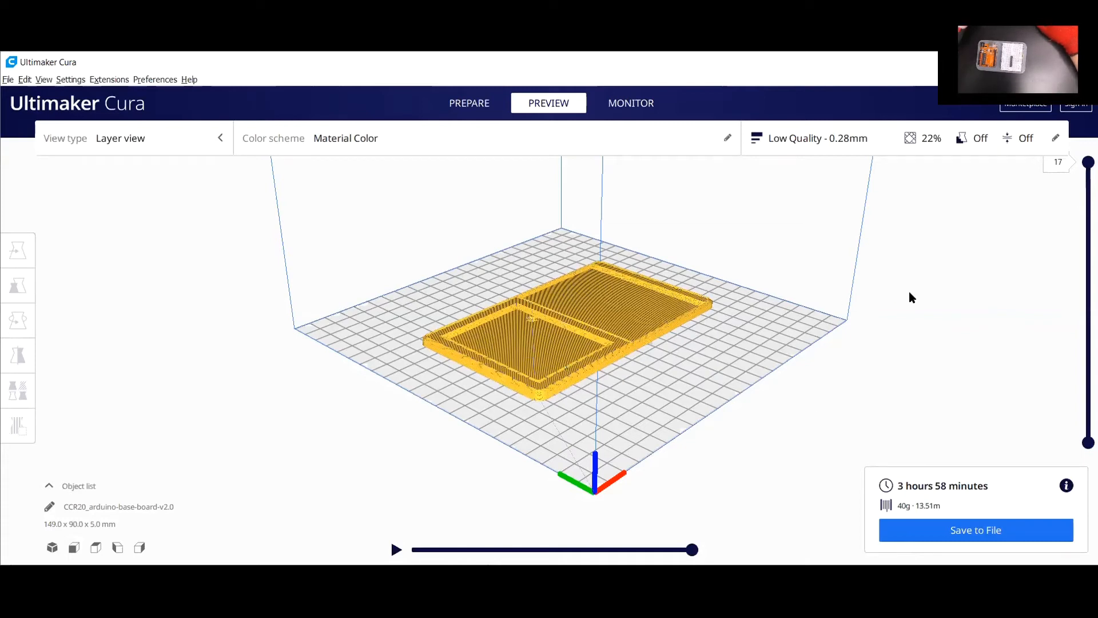
{"action": "scroll", "coordinate": [910, 292], "scroll_direction": "up", "scroll_amount": 3}
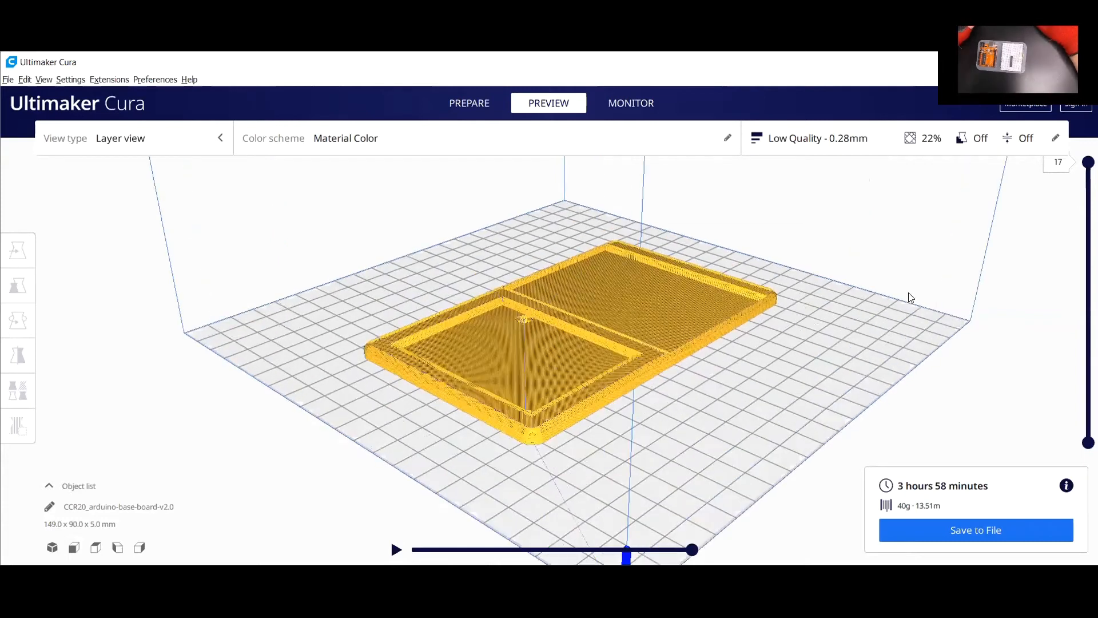
{"action": "scroll", "coordinate": [908, 292], "scroll_direction": "up", "scroll_amount": 2}
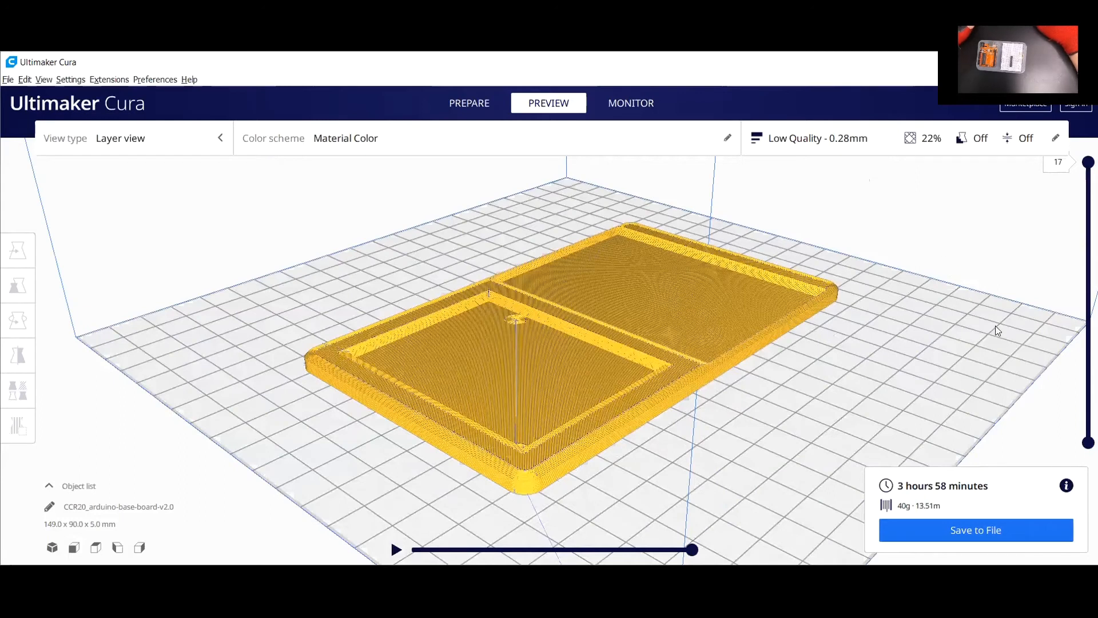
Step through the sliced layers of the base board from layer 1 up to layer 17 and return to layer 1.
{"action": "left_click_drag", "start_coordinate": [1089, 162], "coordinate": [1089, 423]}
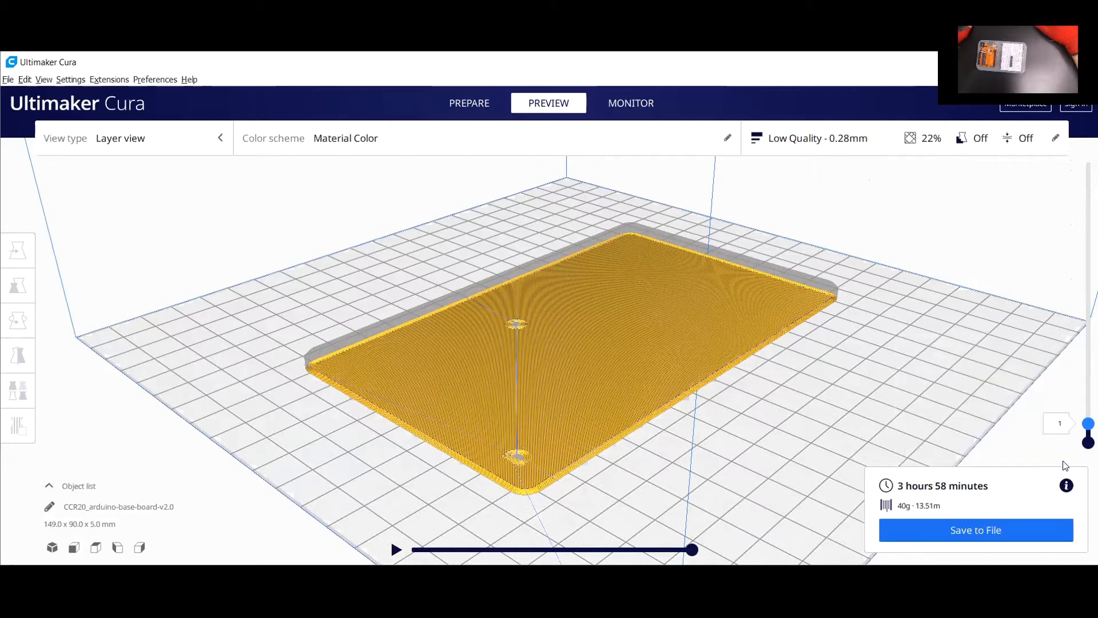
{"action": "key", "text": "Up"}
{"action": "key", "text": "Up"}
{"action": "key", "text": "Up"}
{"action": "key", "text": "Up"}
{"action": "key", "text": "Up"}
{"action": "key", "text": "Up"}
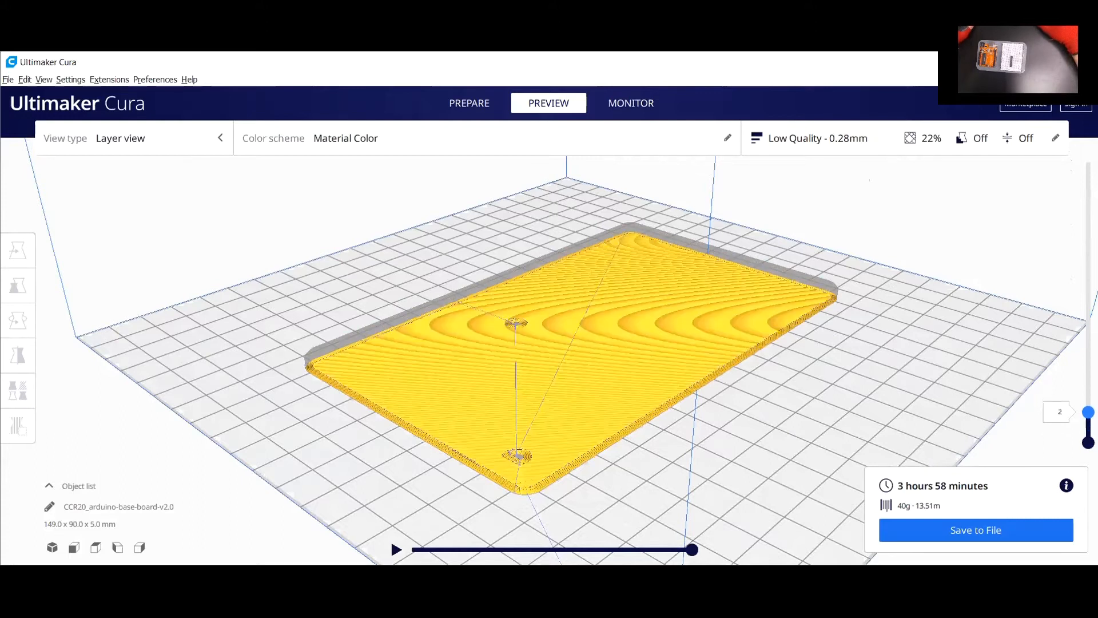
{"action": "key", "text": "Up"}
{"action": "key", "text": "Up"}
{"action": "key", "text": "Up"}
{"action": "key", "text": "Up"}
{"action": "key", "text": "Up"}
{"action": "key", "text": "Up"}
{"action": "key", "text": "Up"}
{"action": "key", "text": "Up"}
{"action": "key", "text": "Up"}
{"action": "key", "text": "Up"}
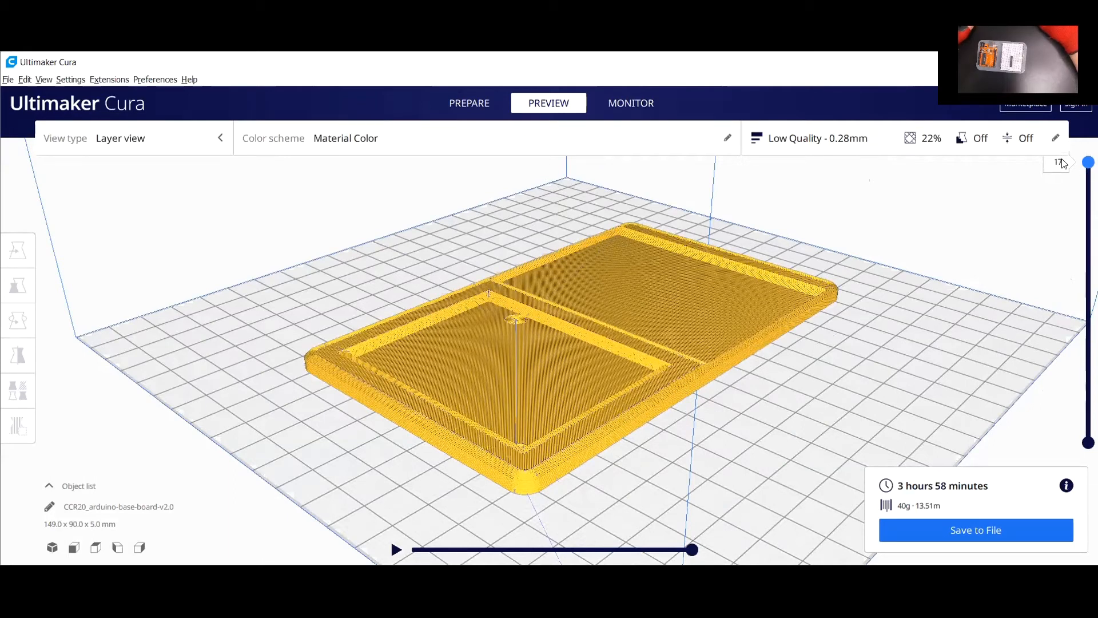
{"action": "left_click_drag", "start_coordinate": [1088, 162], "coordinate": [1073, 497]}
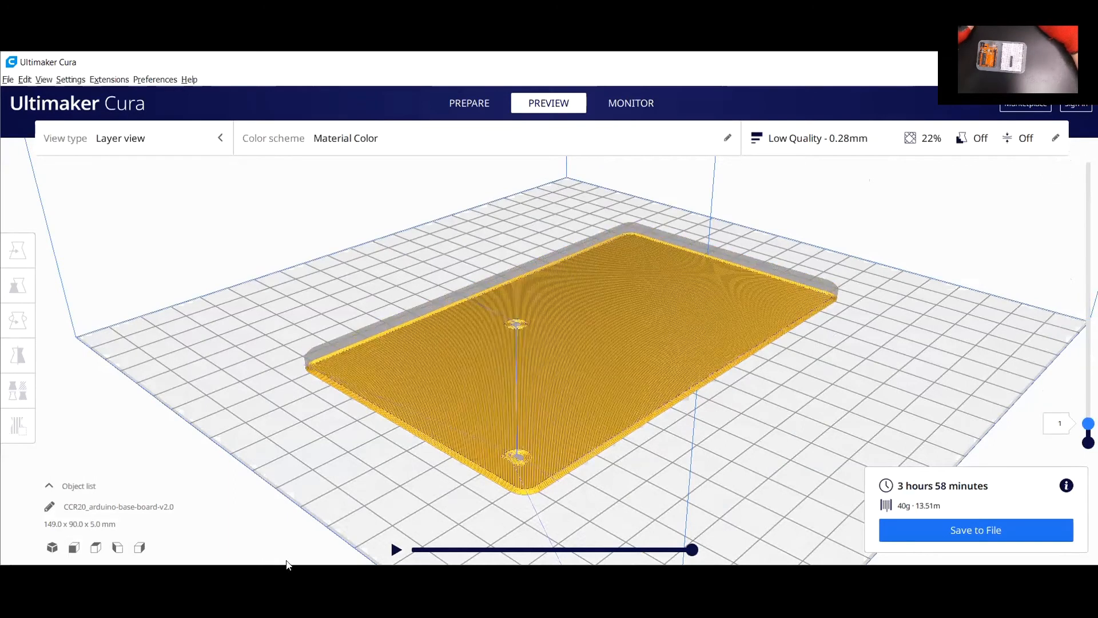
Play the toolpath simulations of layer 1 and layer 5 and follow the nozzle around the board's two holes up close.
{"action": "left_click", "coordinate": [396, 550]}
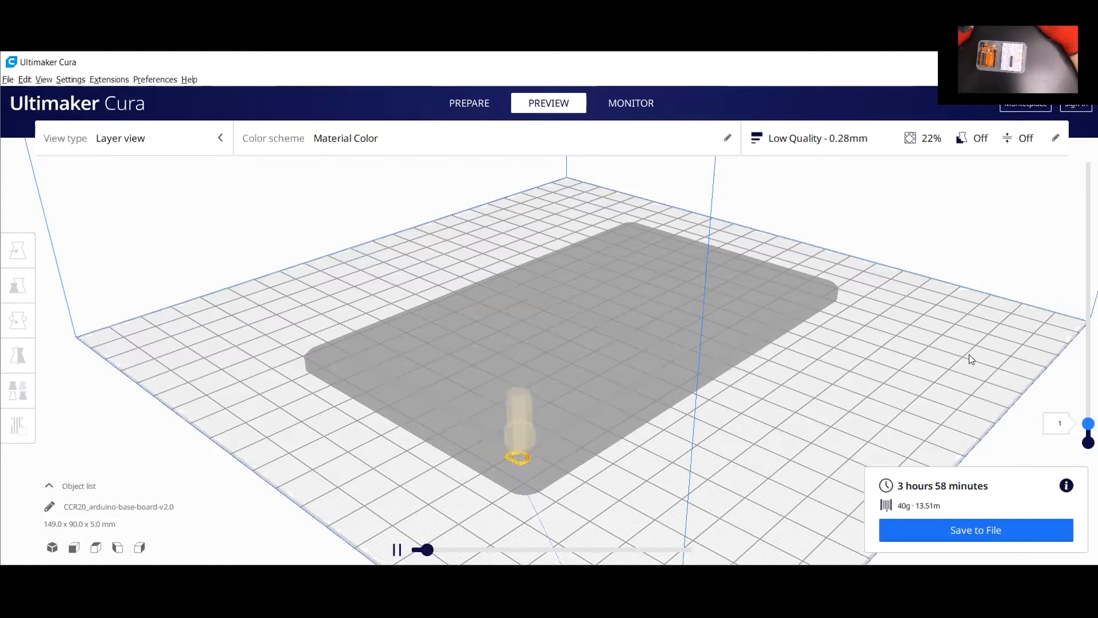
{"action": "left_click", "coordinate": [53, 548]}
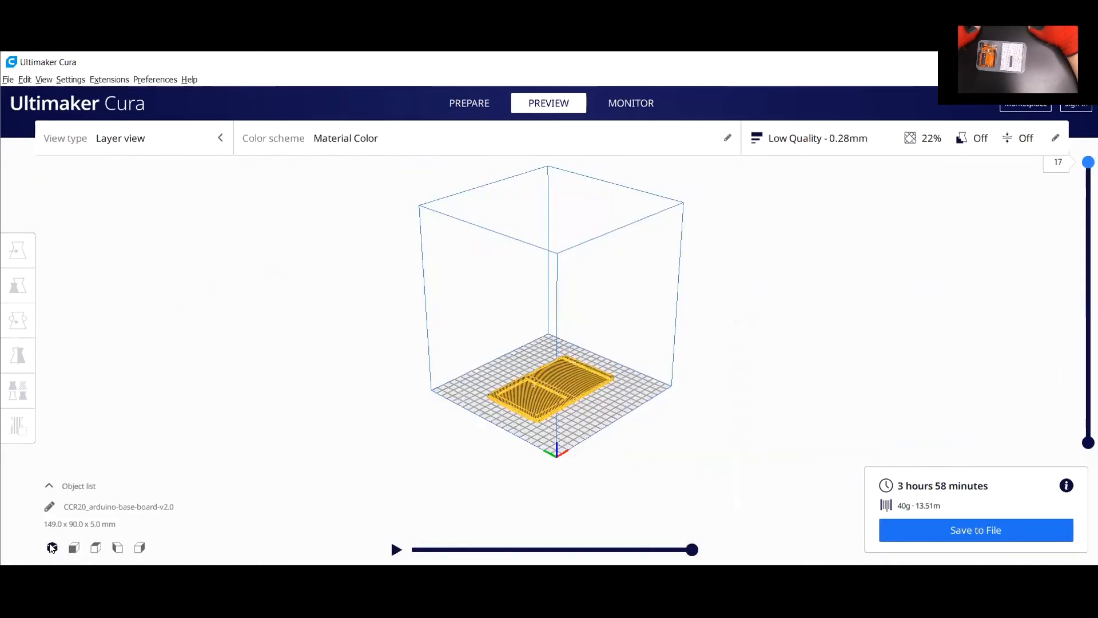
{"action": "left_click_drag", "start_coordinate": [1088, 162], "coordinate": [1088, 357]}
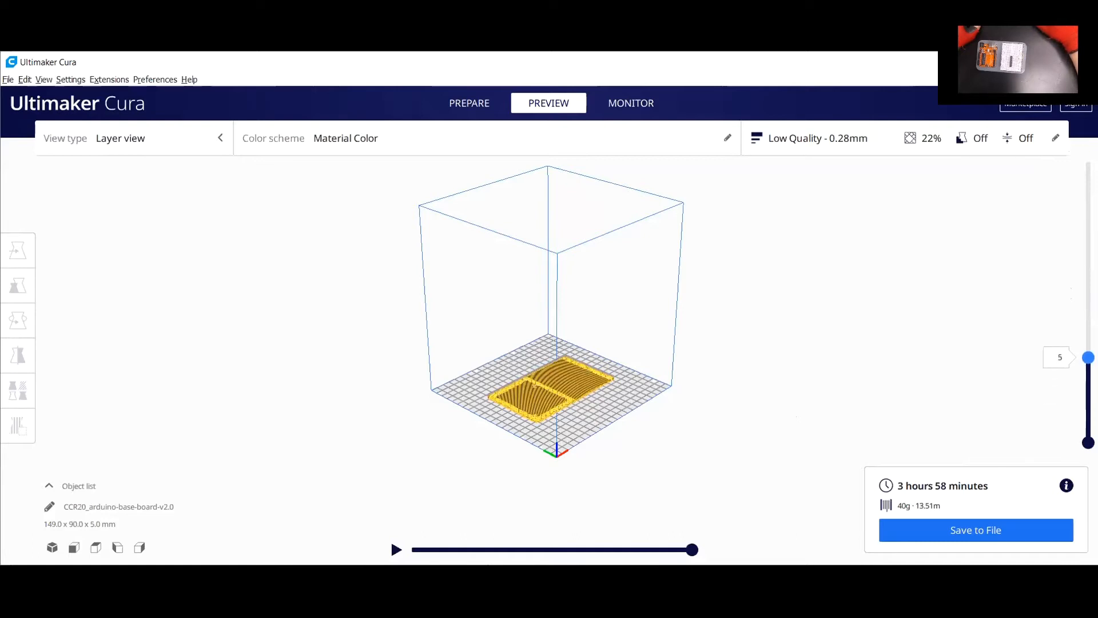
{"action": "left_click", "coordinate": [396, 549]}
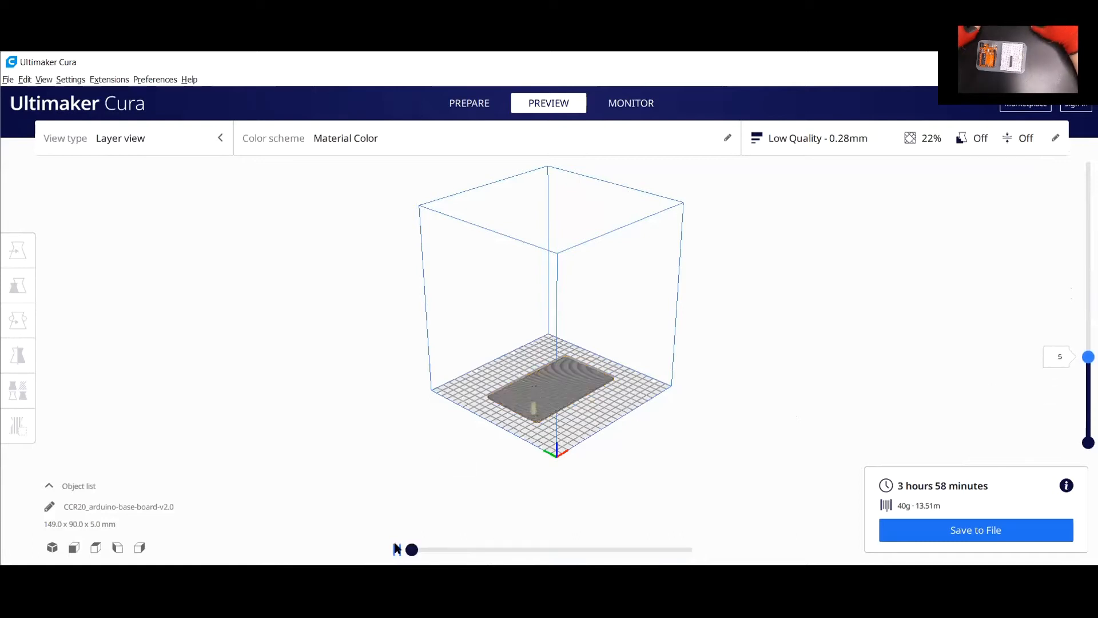
{"action": "scroll", "coordinate": [761, 451], "scroll_direction": "up", "scroll_amount": 5}
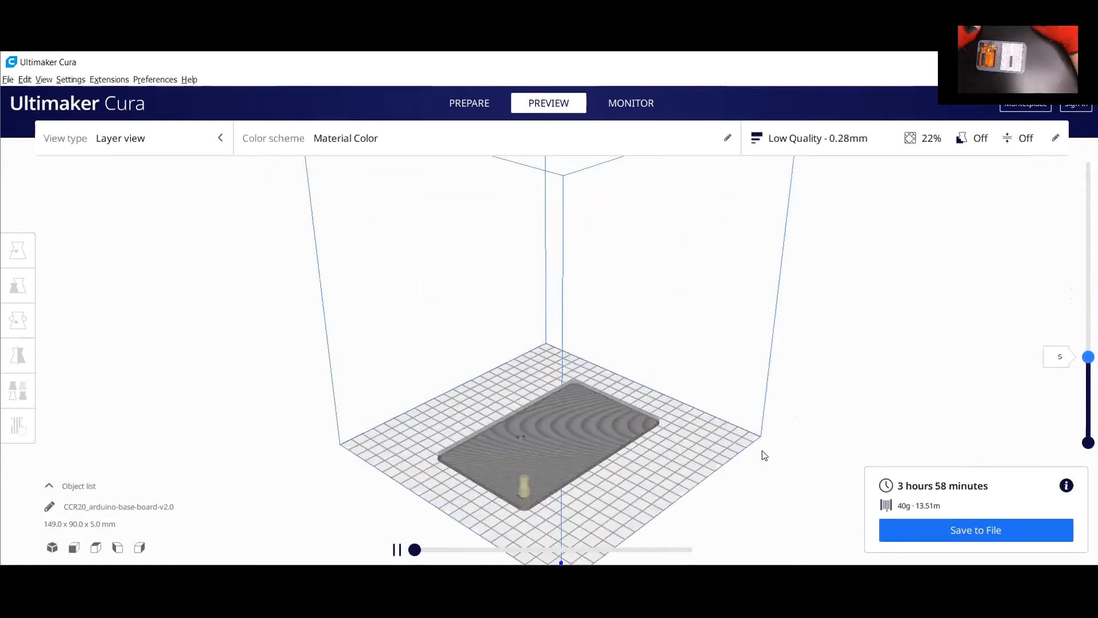
{"action": "middle_click_drag", "start_coordinate": [732, 378], "coordinate": [720, 232]}
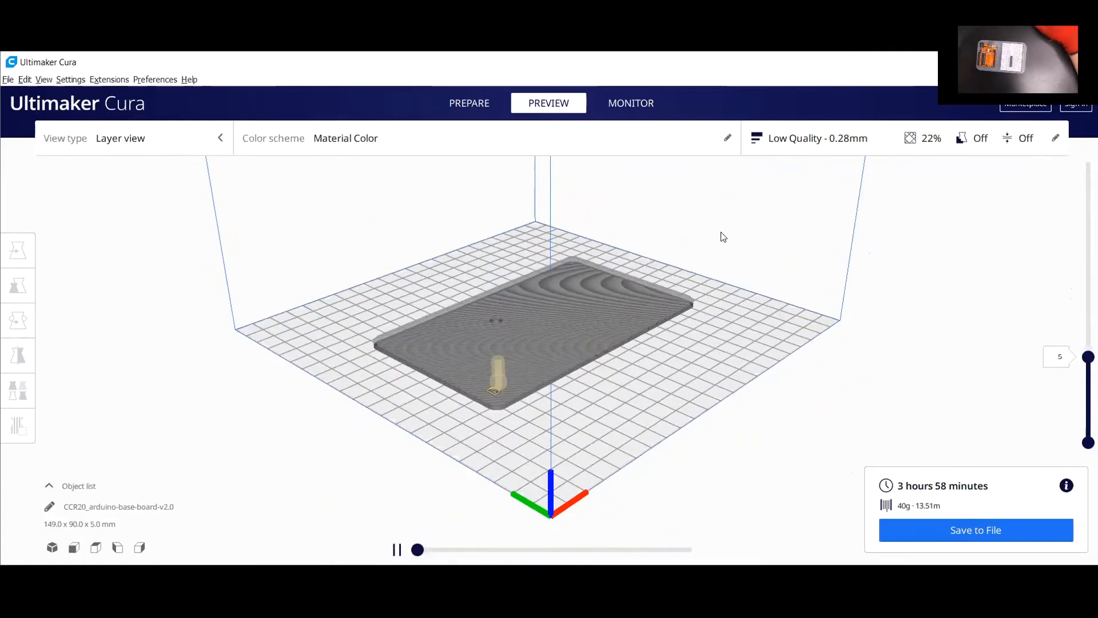
{"action": "scroll", "coordinate": [721, 232], "scroll_direction": "up", "scroll_amount": 4}
{"action": "scroll", "coordinate": [721, 231], "scroll_direction": "up", "scroll_amount": 4}
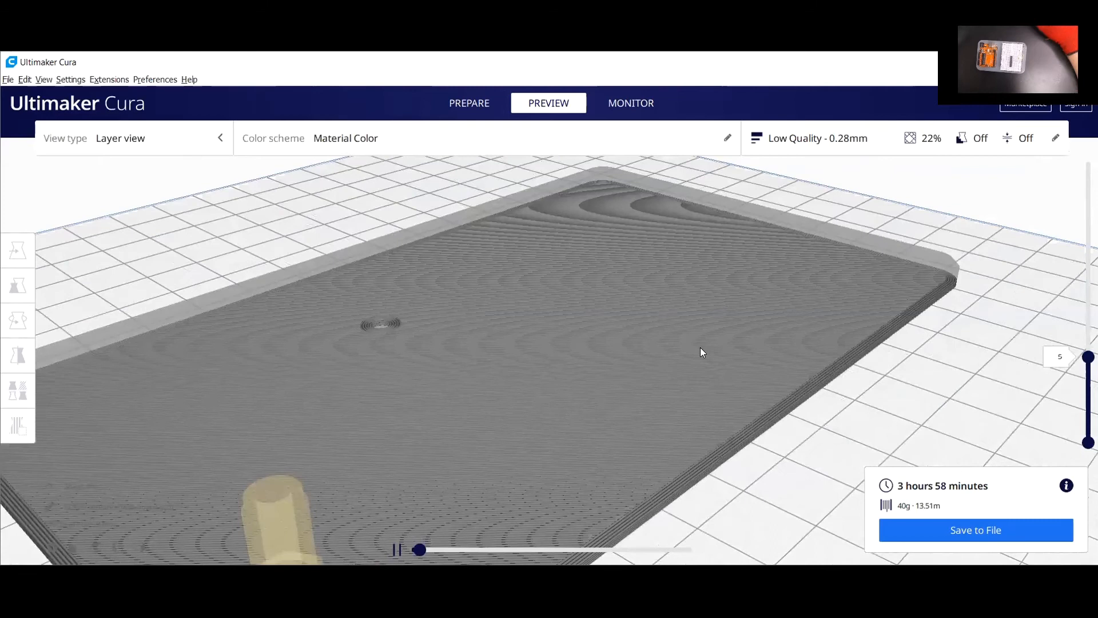
{"action": "scroll", "coordinate": [835, 275], "scroll_direction": "up", "scroll_amount": 3}
{"action": "middle_click_drag", "start_coordinate": [854, 243], "coordinate": [809, 316]}
{"action": "scroll", "coordinate": [808, 319], "scroll_direction": "up", "scroll_amount": 4}
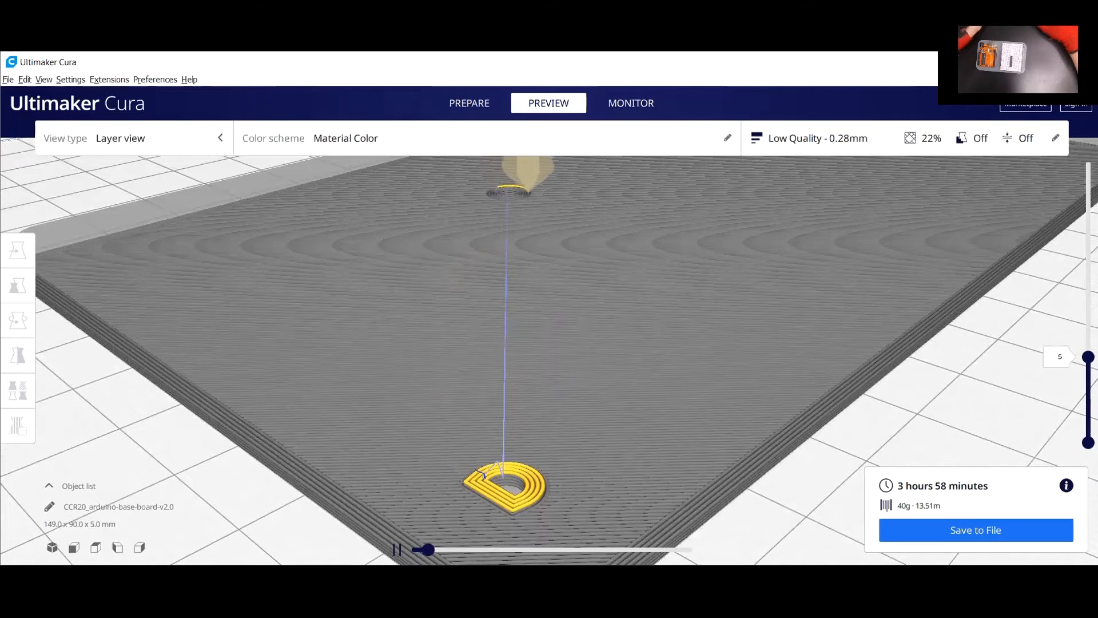
Show the sliced board up to layer 10 to view its rim infill, and continue up to layer 17.
{"action": "left_click_drag", "start_coordinate": [1088, 357], "coordinate": [1088, 271]}
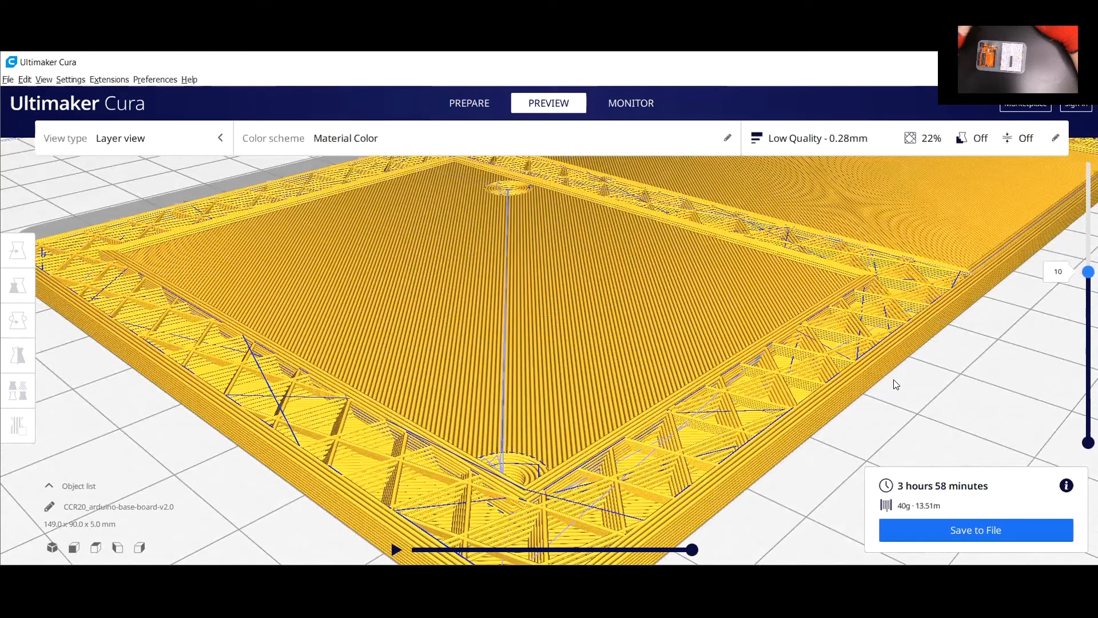
{"action": "middle_click_drag", "start_coordinate": [907, 376], "coordinate": [927, 363]}
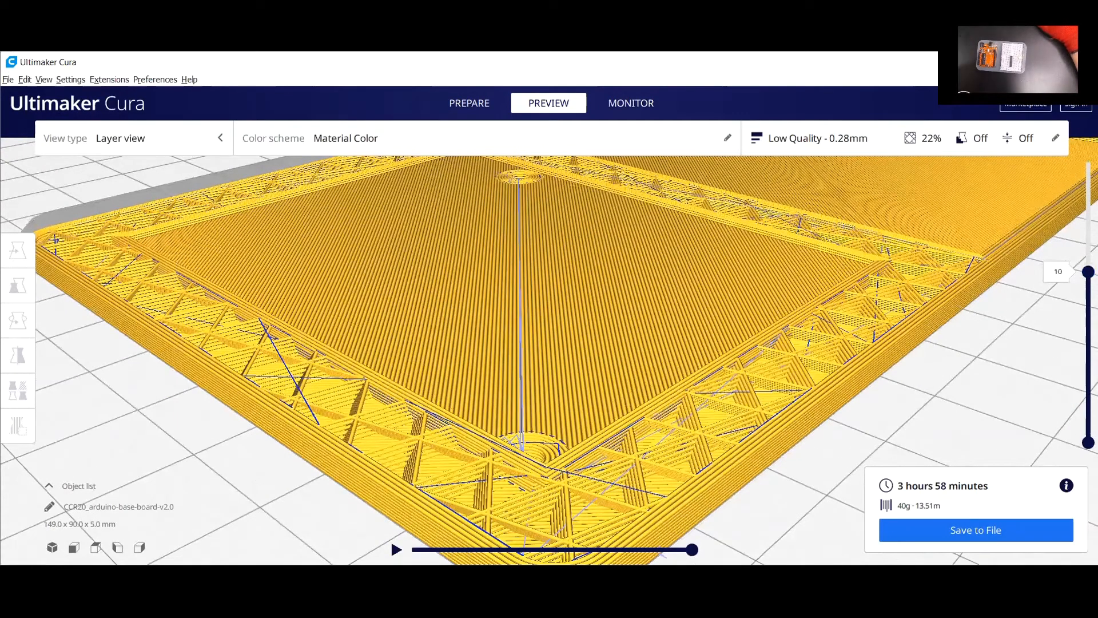
{"action": "left_click_drag", "start_coordinate": [1088, 272], "coordinate": [1088, 161]}
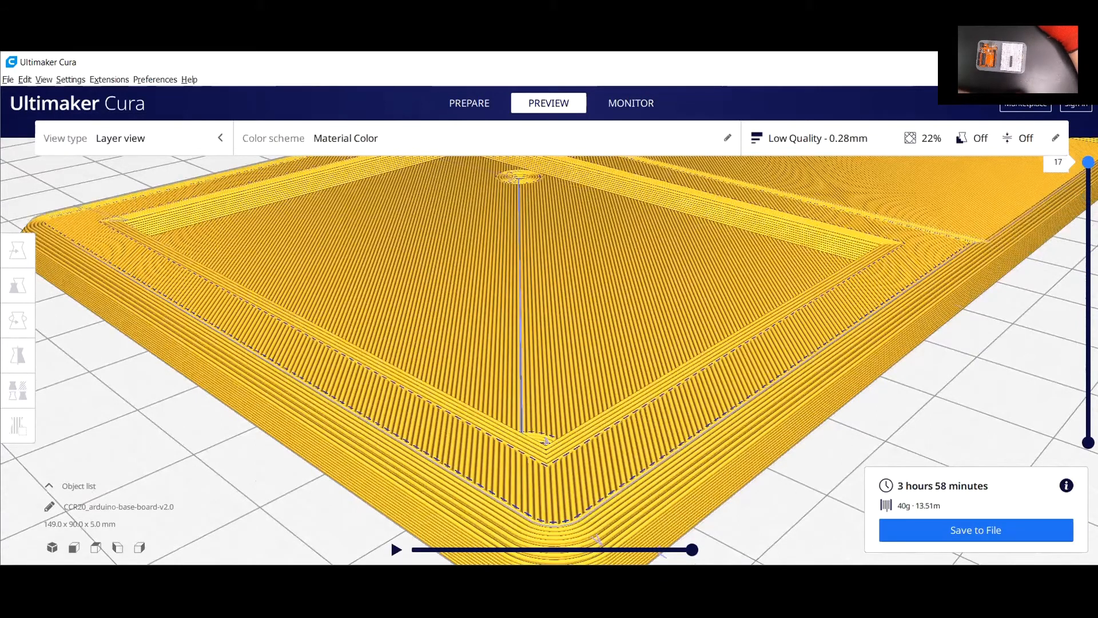
{"action": "mouse_move", "coordinate": [1088, 162]}
{"action": "left_mouse_down"}
{"action": "mouse_move", "coordinate": [1088, 417]}
{"action": "mouse_move", "coordinate": [1087, 161]}
{"action": "left_mouse_up"}
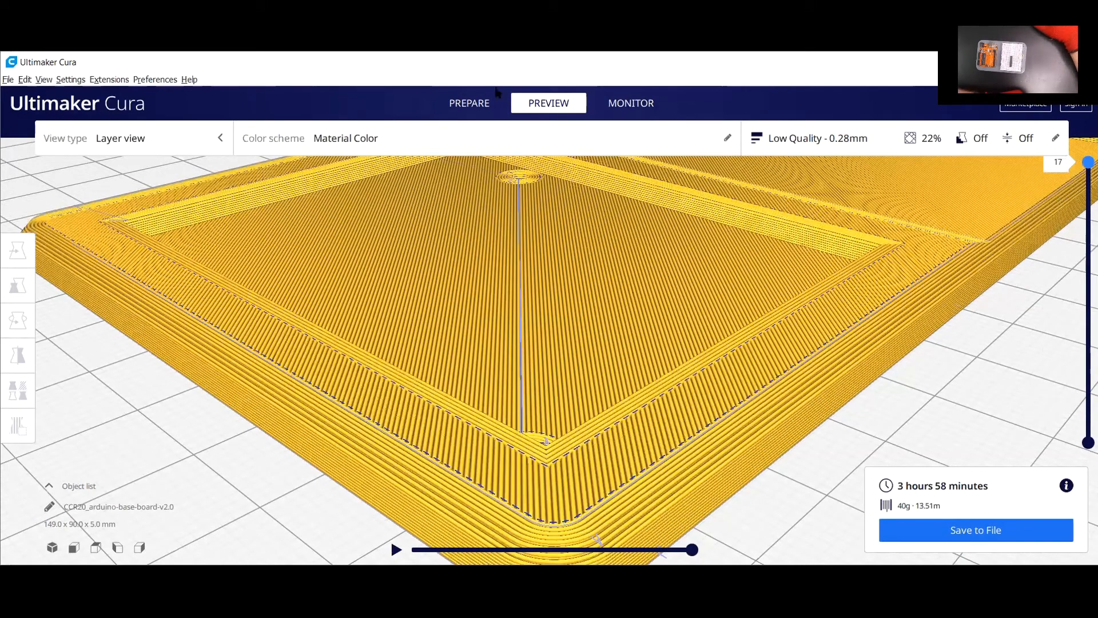
Compare the solid base board in the Prepare stage with its sliced layers in the Preview stage.
{"action": "left_click", "coordinate": [461, 98]}
{"action": "middle_click_drag", "start_coordinate": [591, 297], "coordinate": [636, 318]}
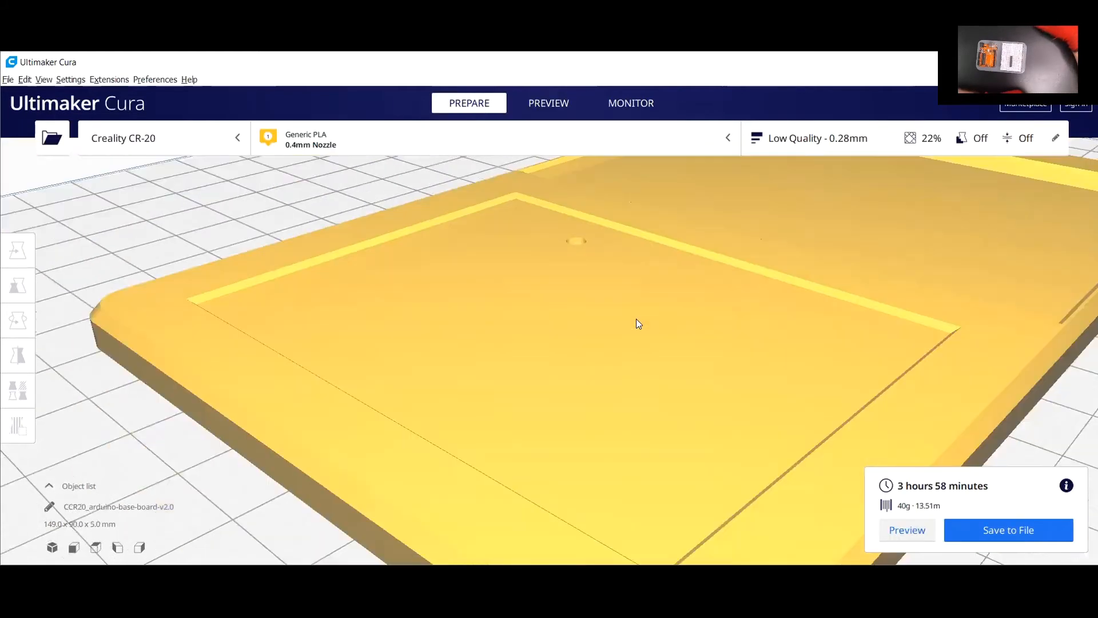
{"action": "left_click", "coordinate": [550, 101]}
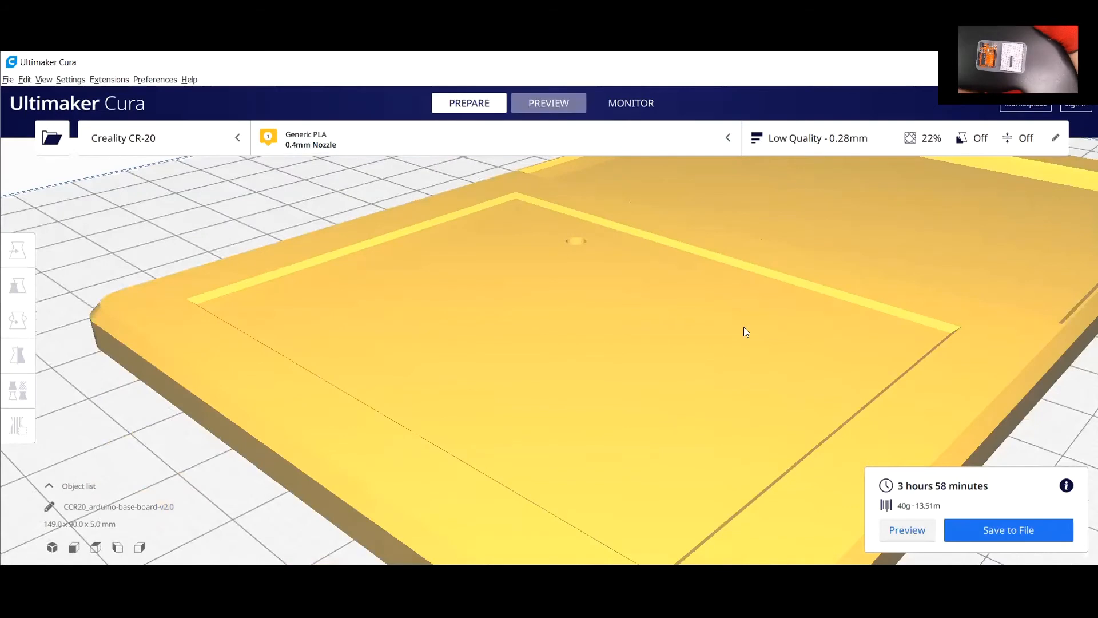
{"action": "left_click", "coordinate": [944, 530]}
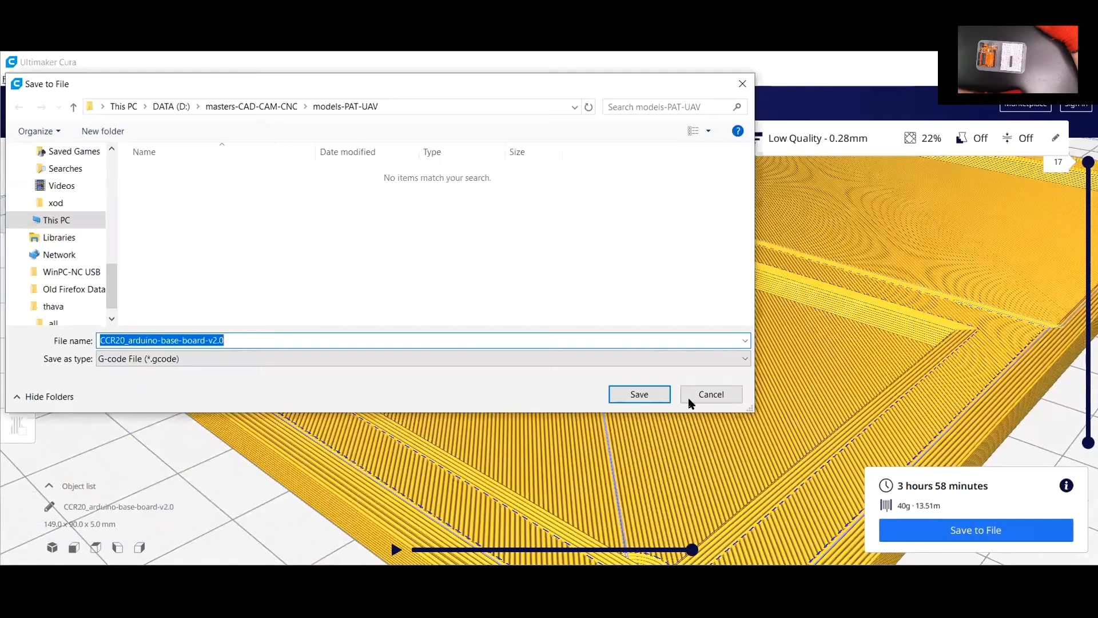
{"action": "left_click", "coordinate": [689, 402]}
{"action": "left_click", "coordinate": [466, 100]}
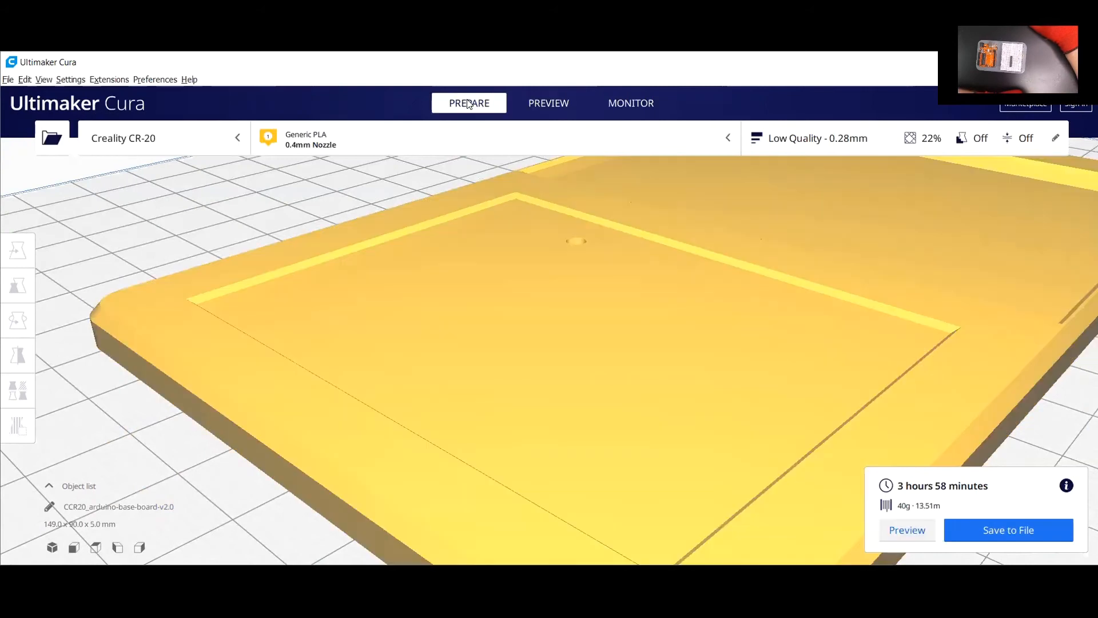
{"action": "left_click", "coordinate": [533, 108]}
Examine the rounded front corner, outer walls and smaller pocket of the sliced board up close.
{"action": "scroll", "coordinate": [790, 399], "scroll_direction": "down", "scroll_amount": 1}
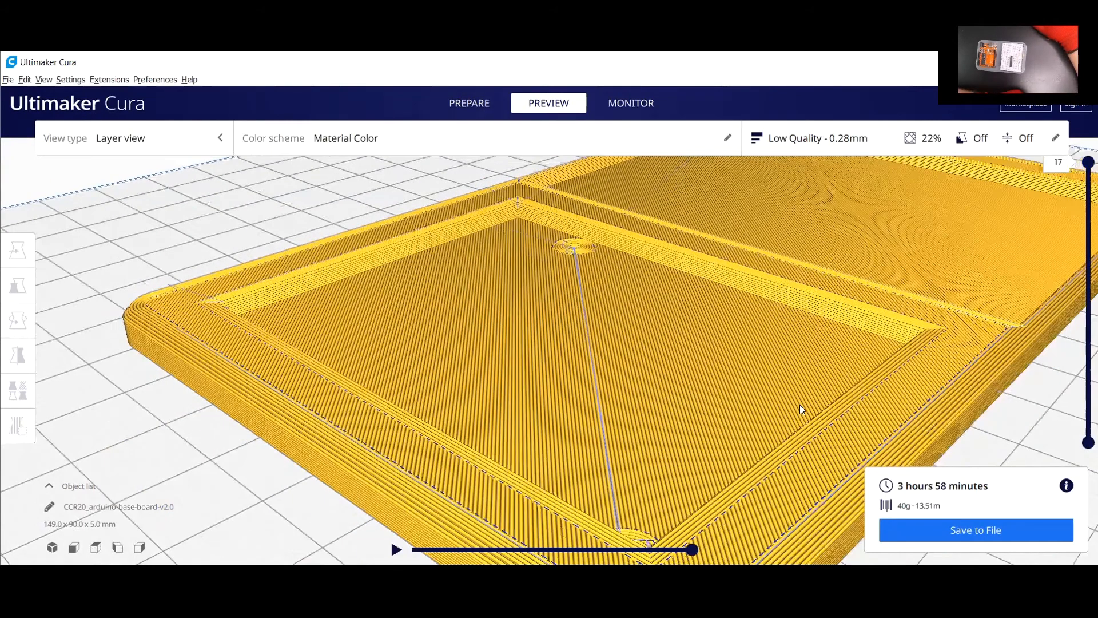
{"action": "scroll", "coordinate": [684, 456], "scroll_direction": "down", "scroll_amount": 1}
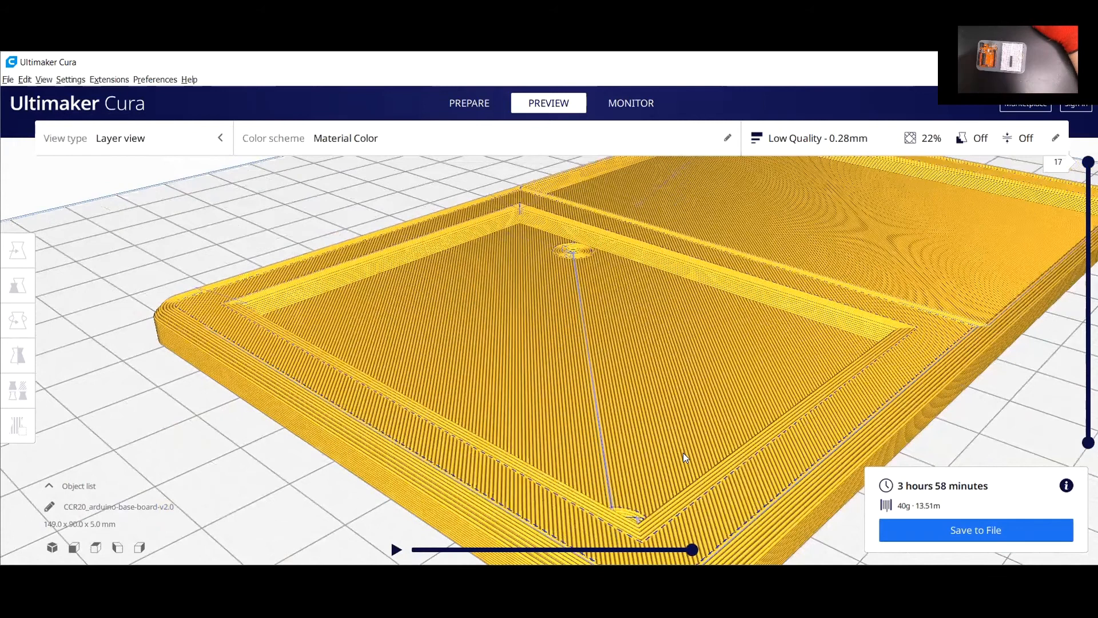
{"action": "middle_click_drag", "start_coordinate": [672, 484], "coordinate": [662, 424]}
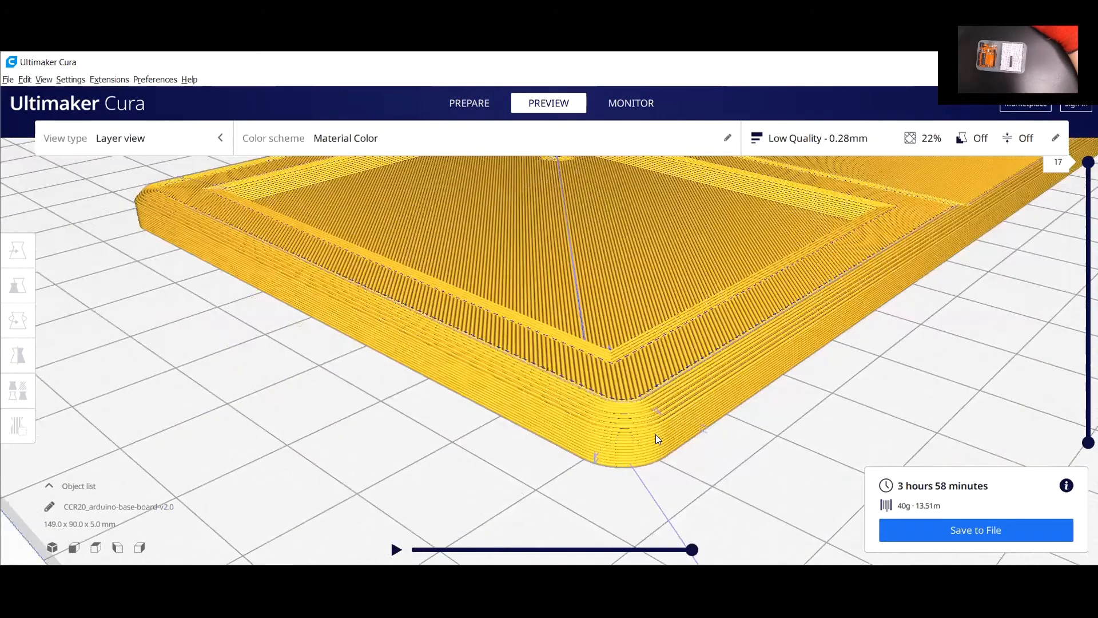
{"action": "middle_click_drag", "start_coordinate": [678, 386], "coordinate": [701, 410]}
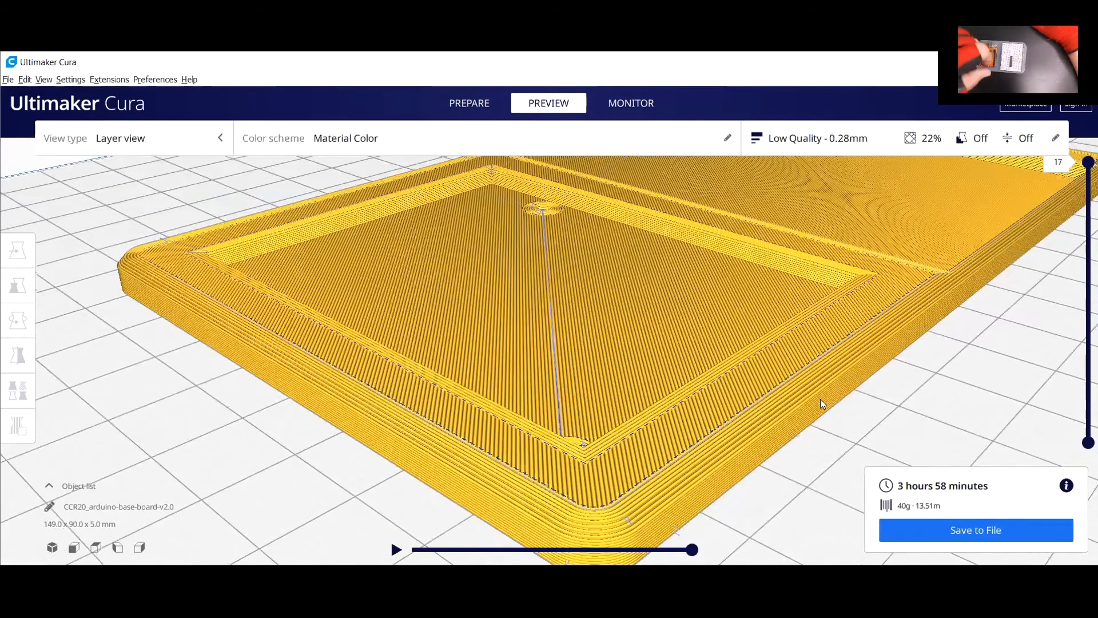
{"action": "scroll", "coordinate": [954, 411], "scroll_direction": "down", "scroll_amount": 1}
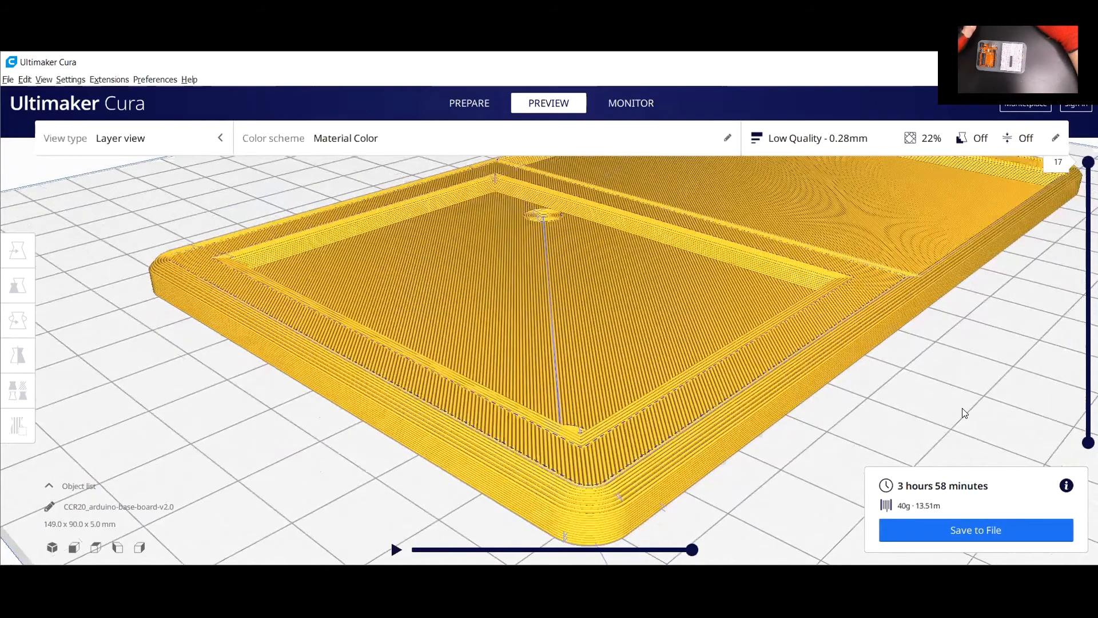
{"action": "scroll", "coordinate": [965, 413], "scroll_direction": "down", "scroll_amount": 1}
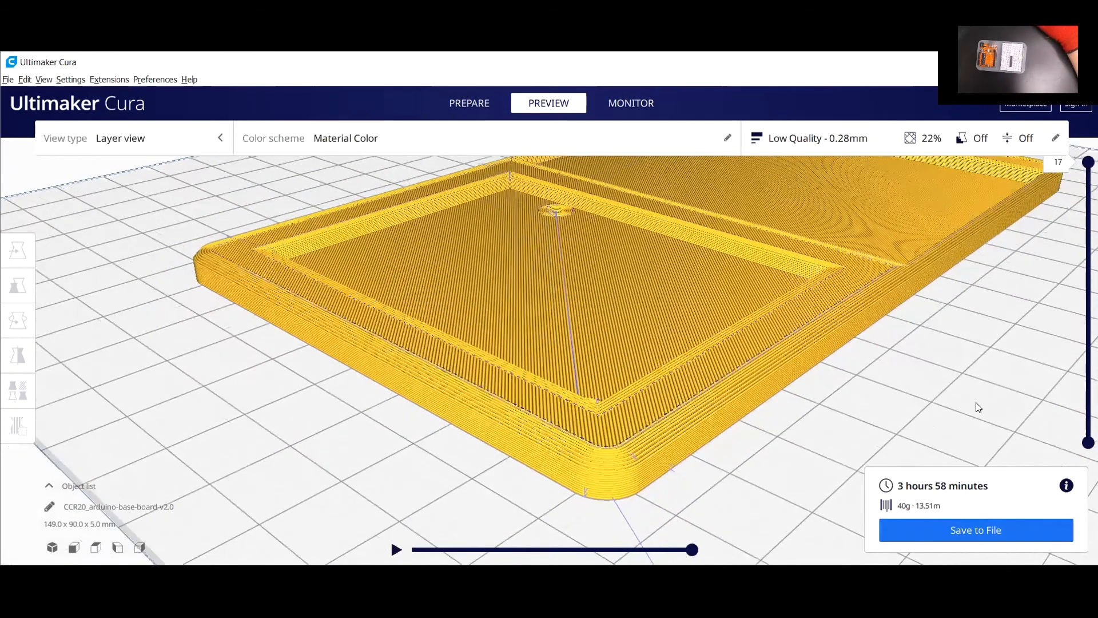
{"action": "scroll", "coordinate": [979, 407], "scroll_direction": "up", "scroll_amount": 1}
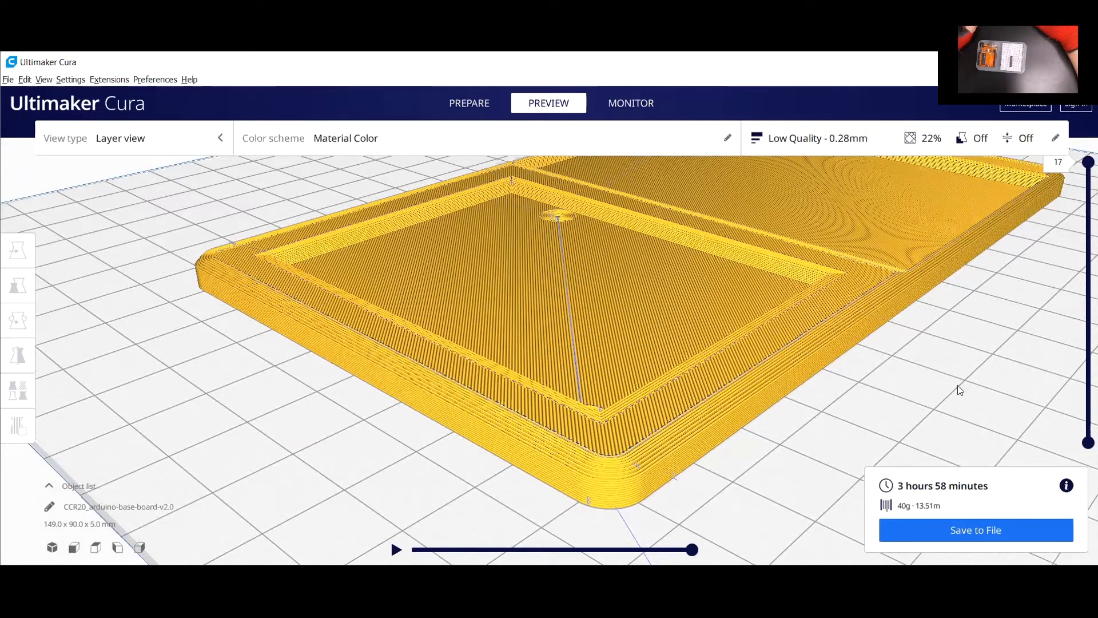
Inspect both pockets and the two holes of the sliced board up close from the top view.
{"action": "left_click", "coordinate": [95, 548]}
{"action": "scroll", "coordinate": [376, 416], "scroll_direction": "up", "scroll_amount": 5}
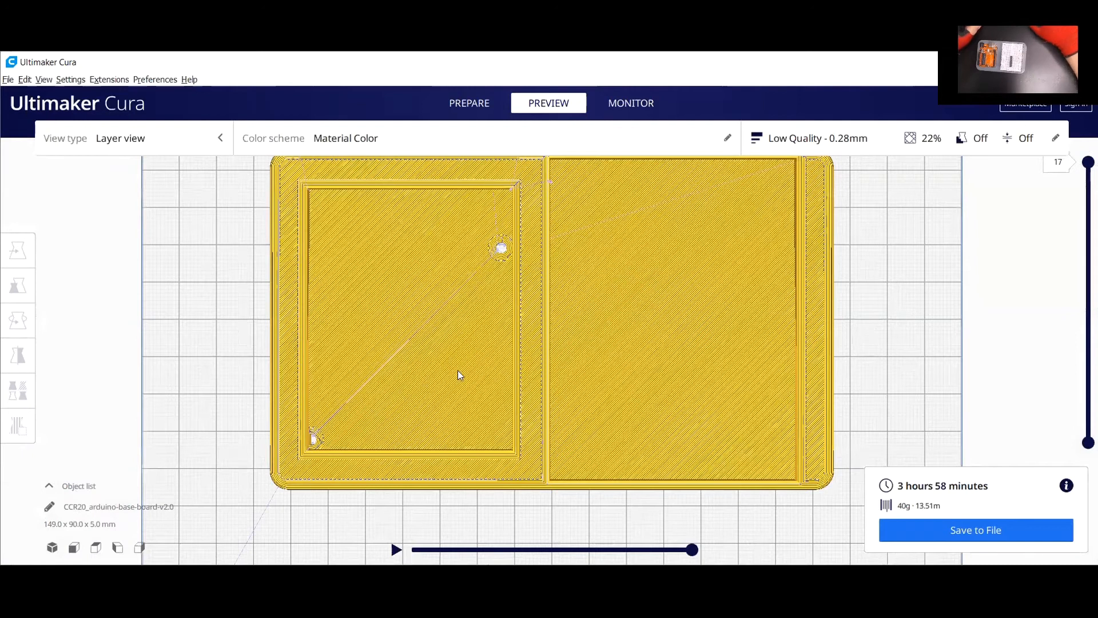
{"action": "scroll", "coordinate": [457, 370], "scroll_direction": "up", "scroll_amount": 2}
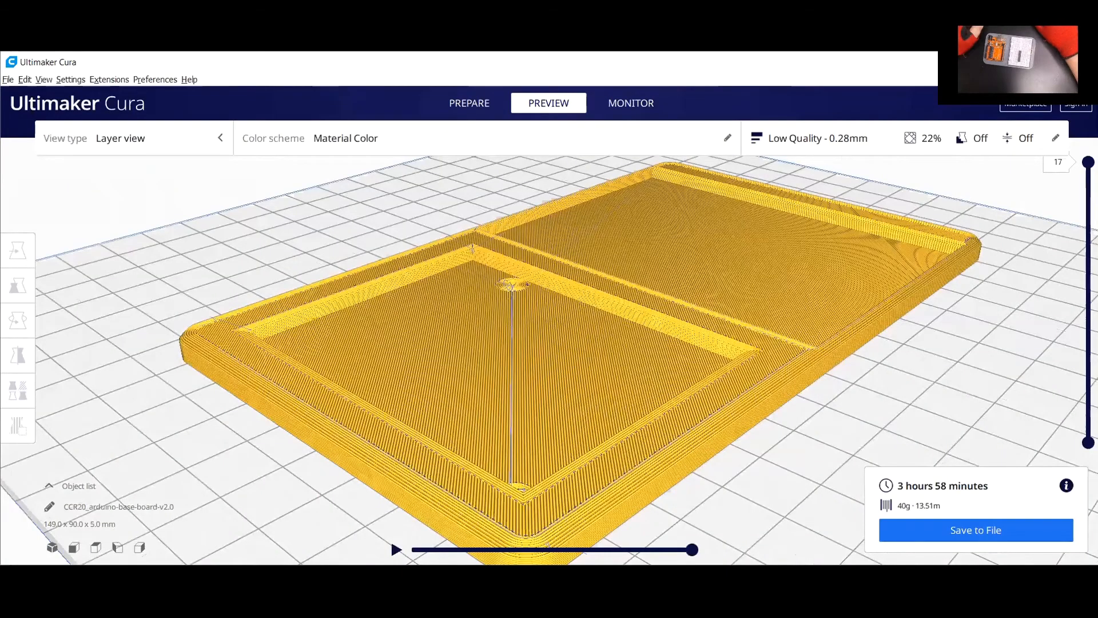
Show the board's infill at layer 9 and place the open print settings beside the model.
{"action": "left_click_drag", "start_coordinate": [1088, 165], "coordinate": [1067, 295]}
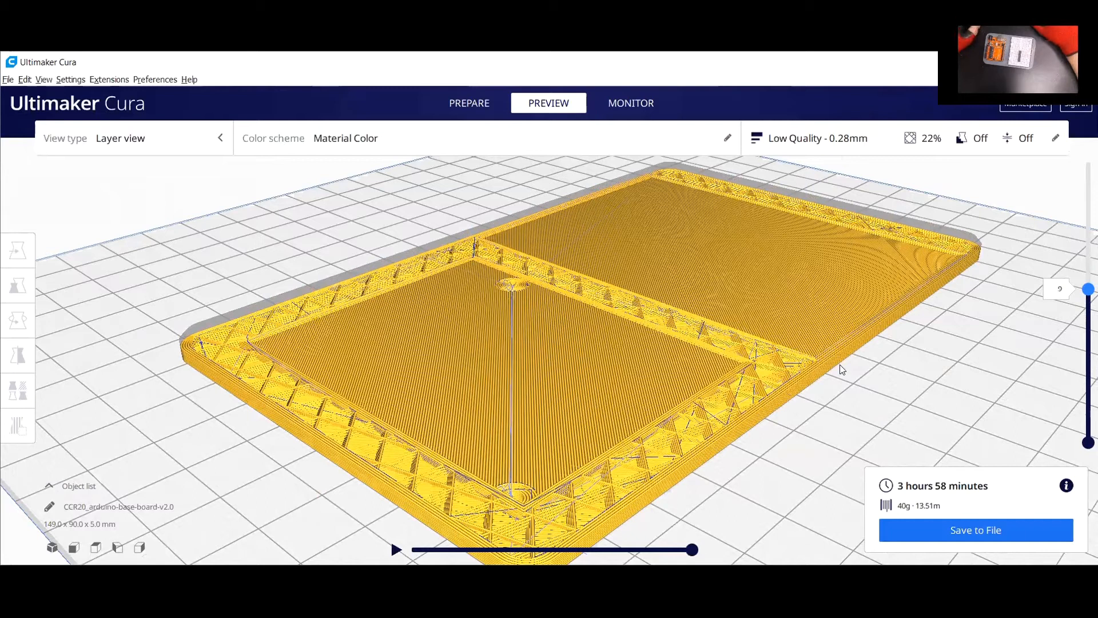
{"action": "left_click", "coordinate": [886, 150]}
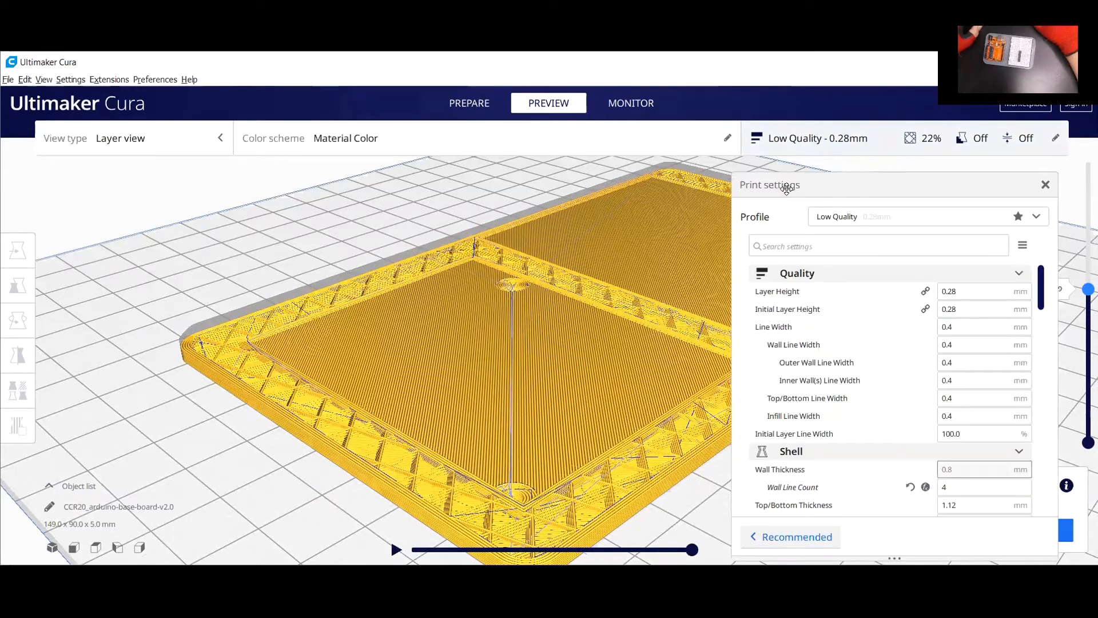
{"action": "left_click_drag", "start_coordinate": [912, 231], "coordinate": [234, 221]}
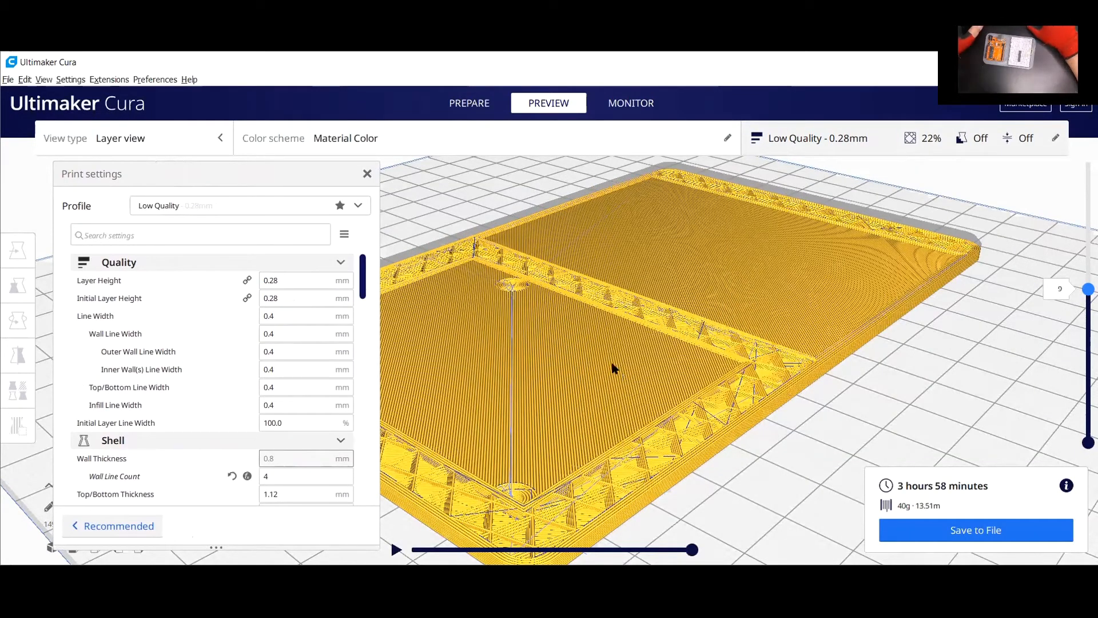
{"action": "middle_click_drag", "start_coordinate": [605, 360], "coordinate": [627, 387]}
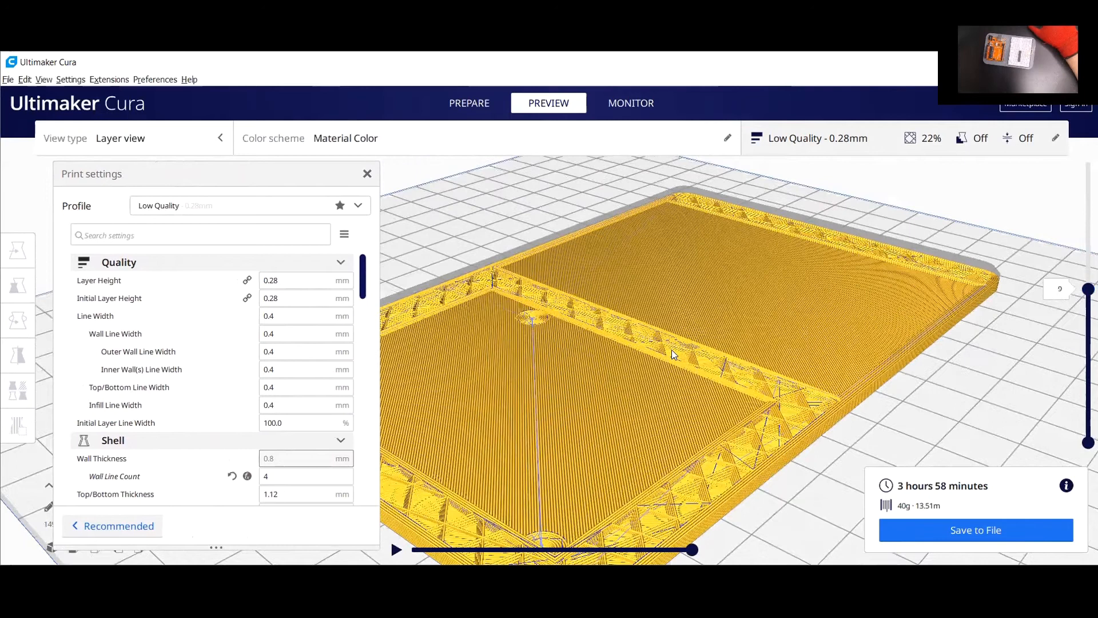
{"action": "middle_click_drag", "start_coordinate": [695, 362], "coordinate": [708, 343]}
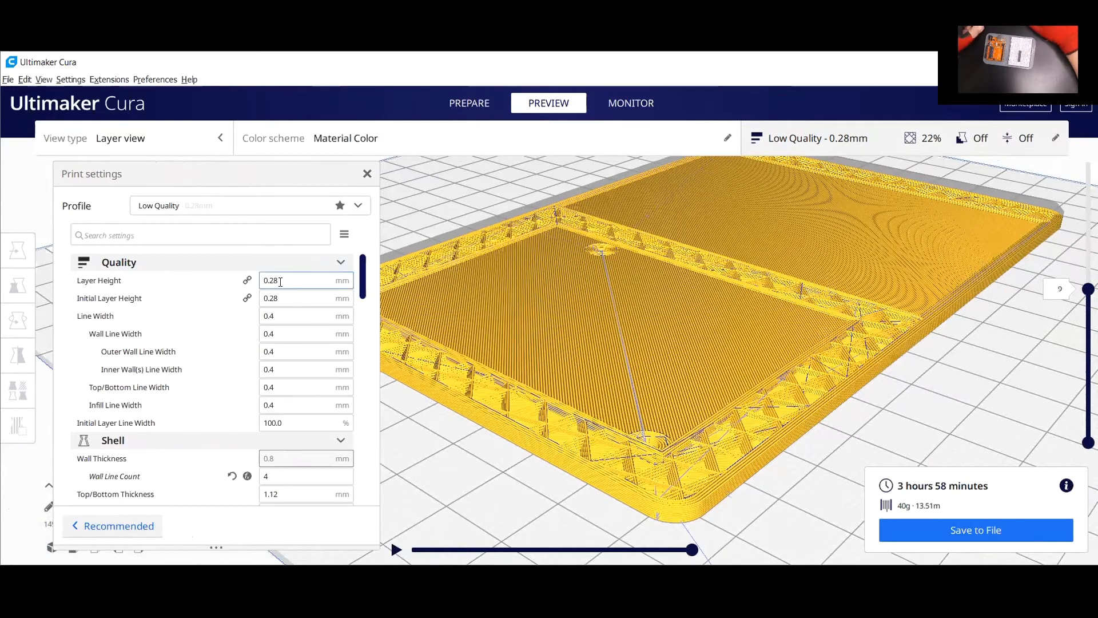
Collapse all the print settings categories, from Quality and Shell down to Experimental.
{"action": "left_click", "coordinate": [341, 265]}
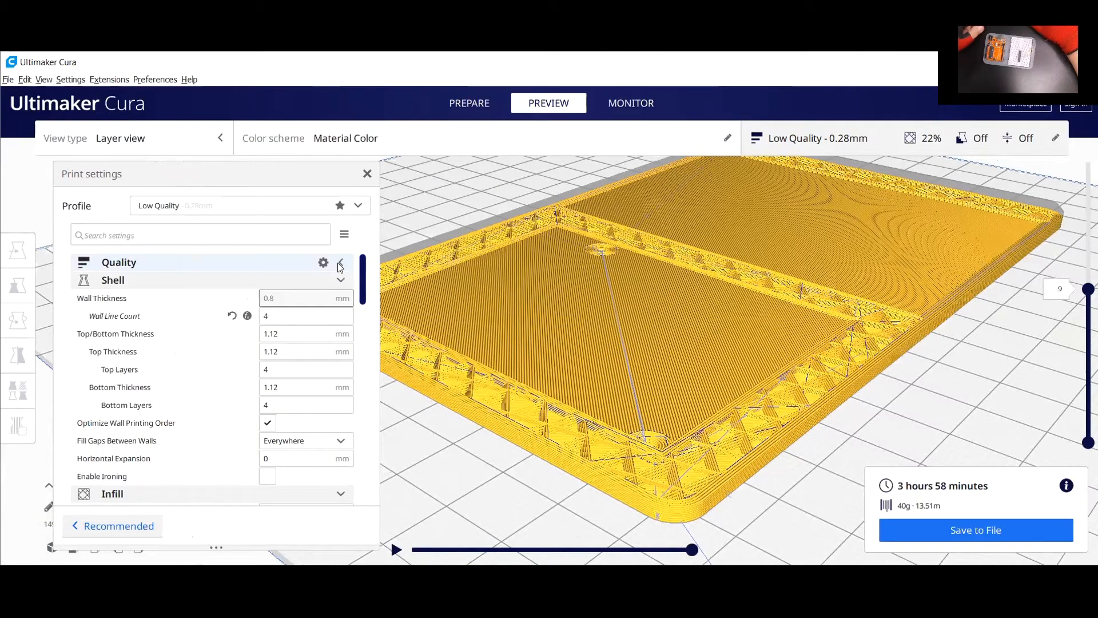
{"action": "left_click", "coordinate": [341, 280]}
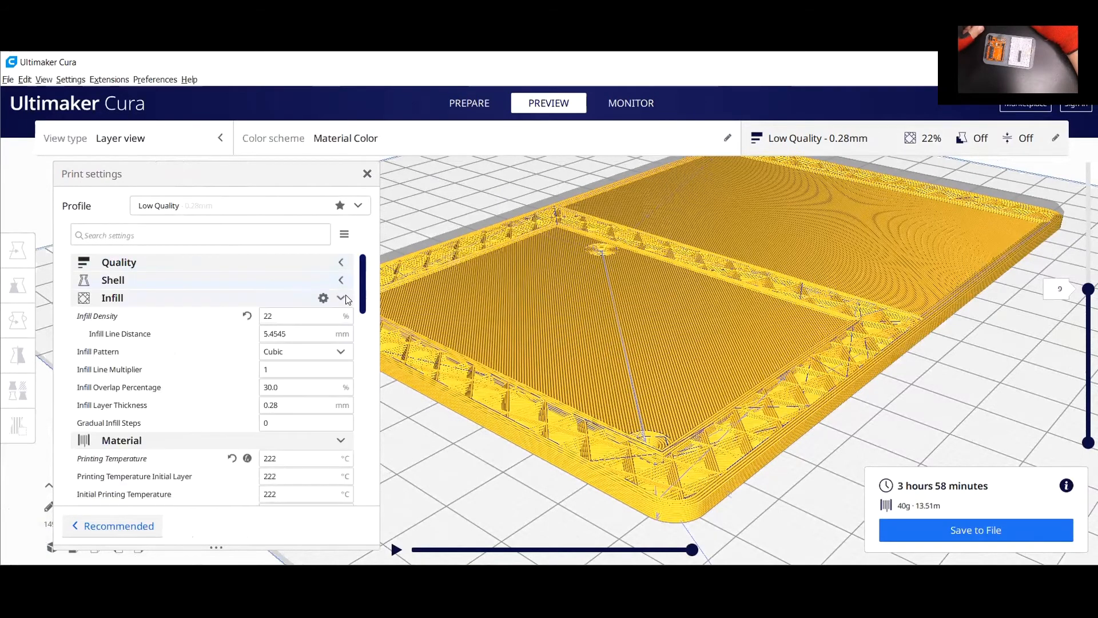
{"action": "left_click", "coordinate": [341, 299]}
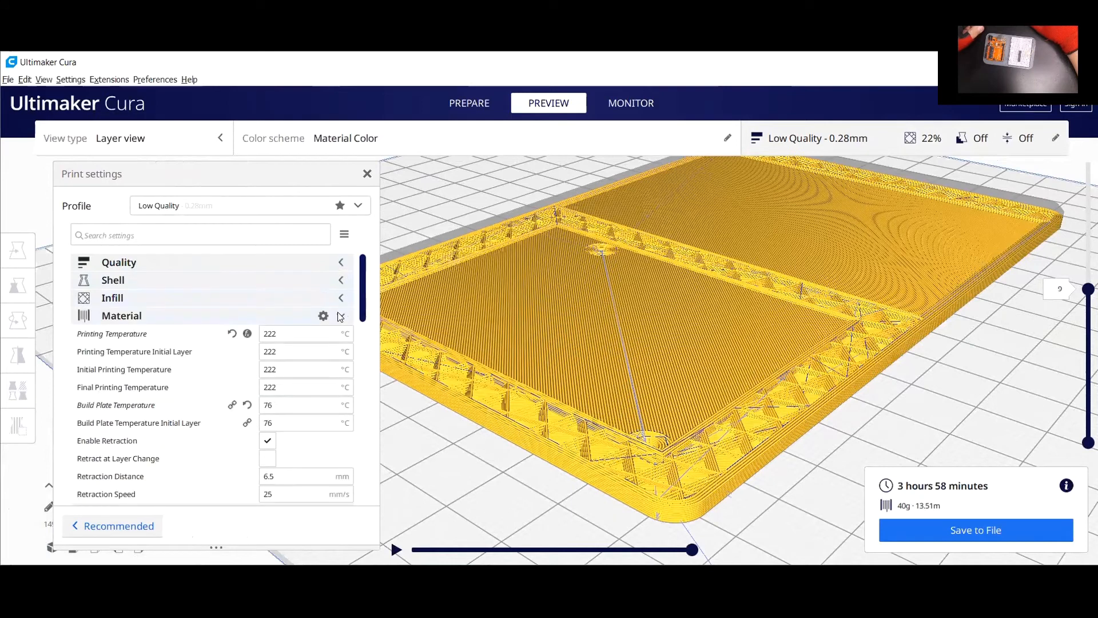
{"action": "left_click", "coordinate": [341, 317]}
{"action": "left_click", "coordinate": [341, 334]}
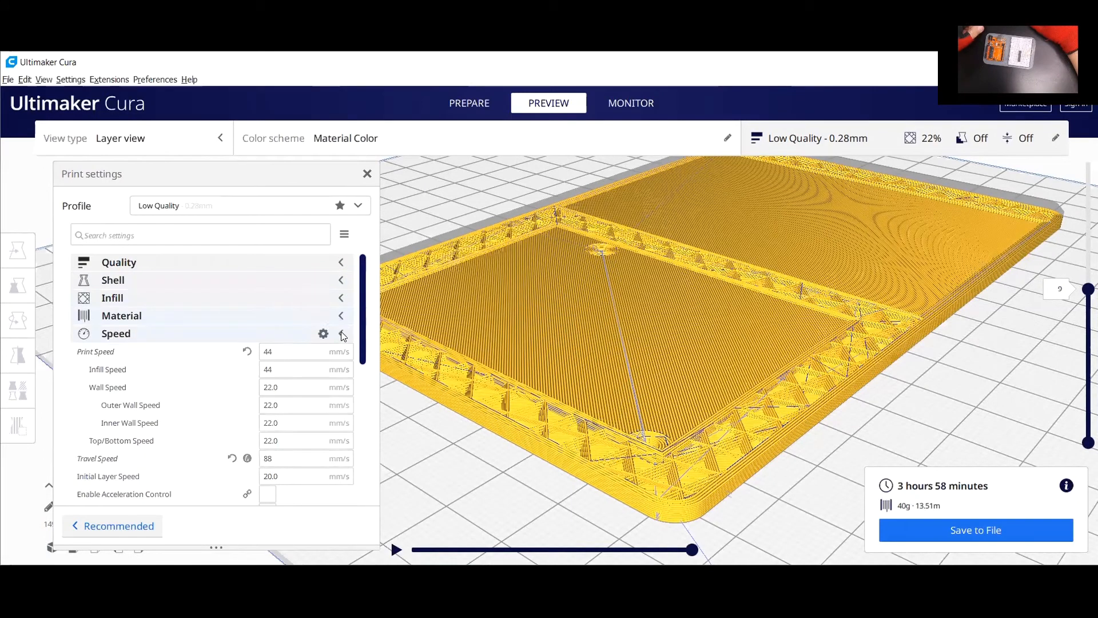
{"action": "left_click", "coordinate": [341, 351]}
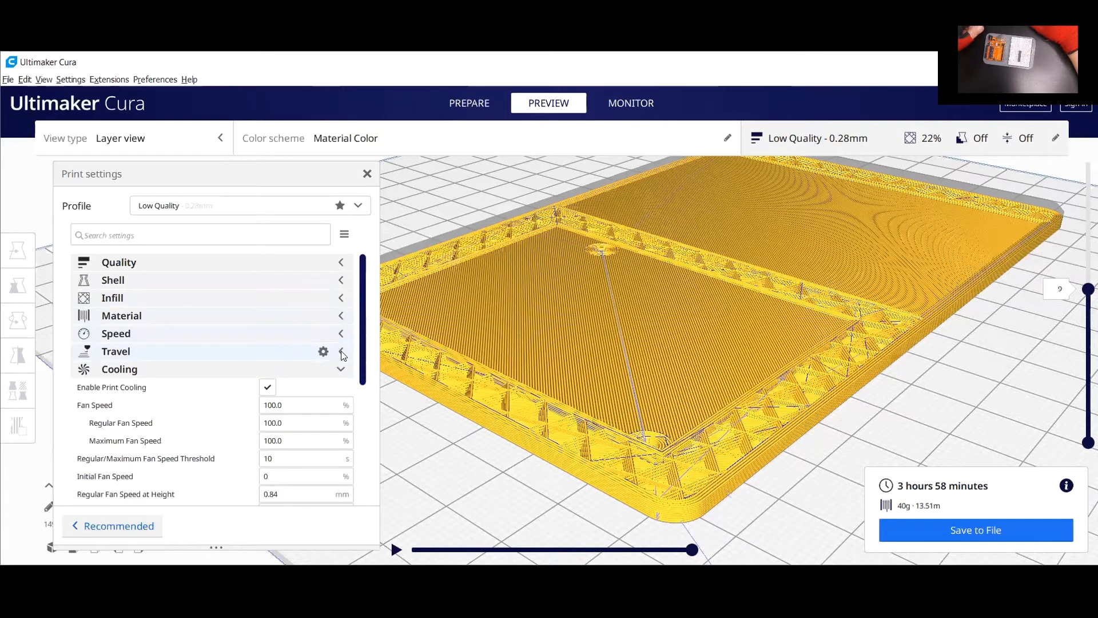
{"action": "left_click", "coordinate": [342, 370]}
{"action": "left_click", "coordinate": [341, 387]}
{"action": "left_click", "coordinate": [341, 404]}
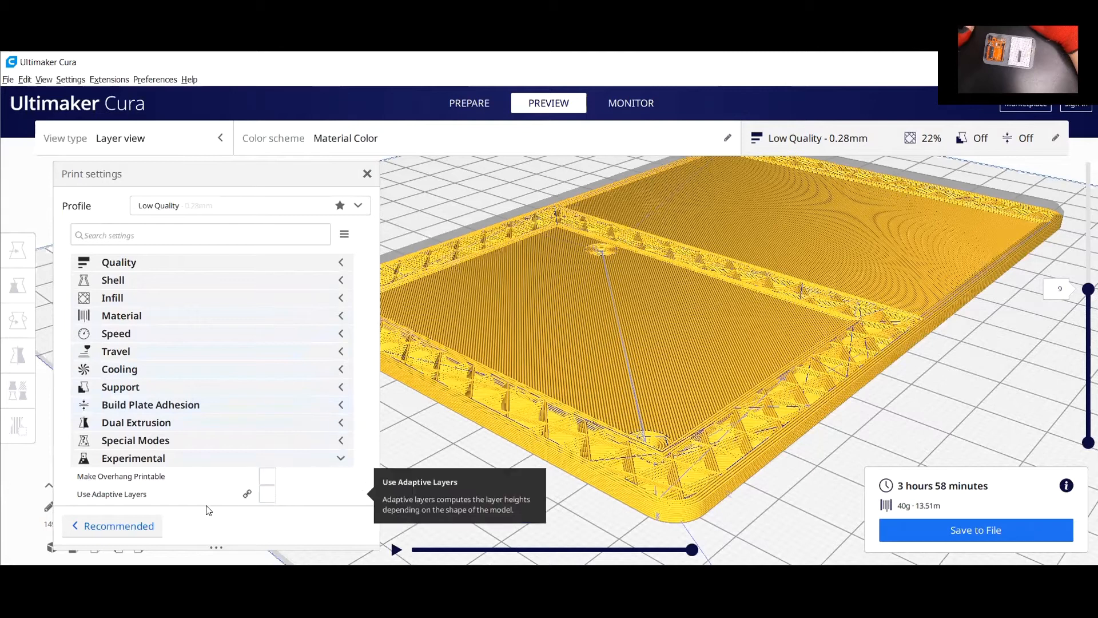
{"action": "left_click", "coordinate": [342, 459]}
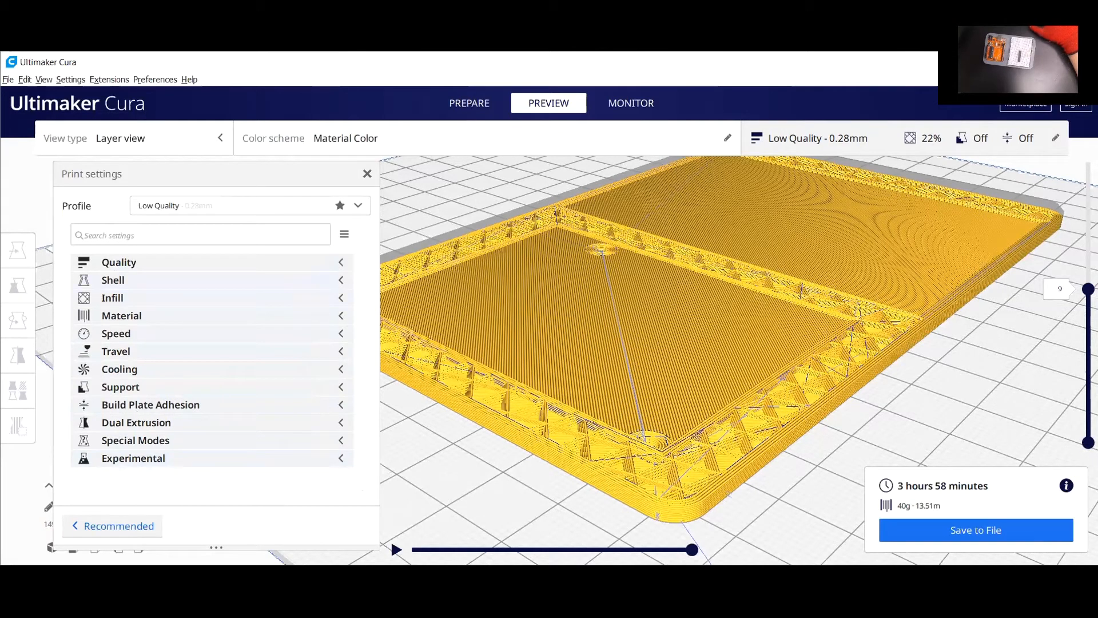
Expand the Quality settings and re-enter the layer height as 0.28 mm.
{"action": "left_click", "coordinate": [341, 262]}
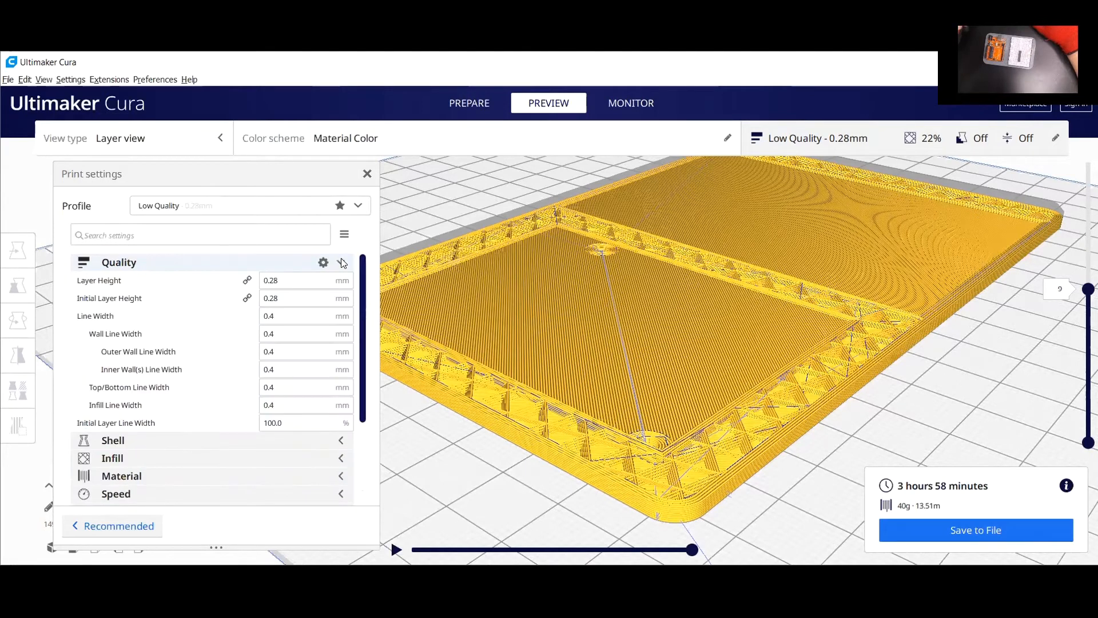
{"action": "left_click", "coordinate": [284, 281]}
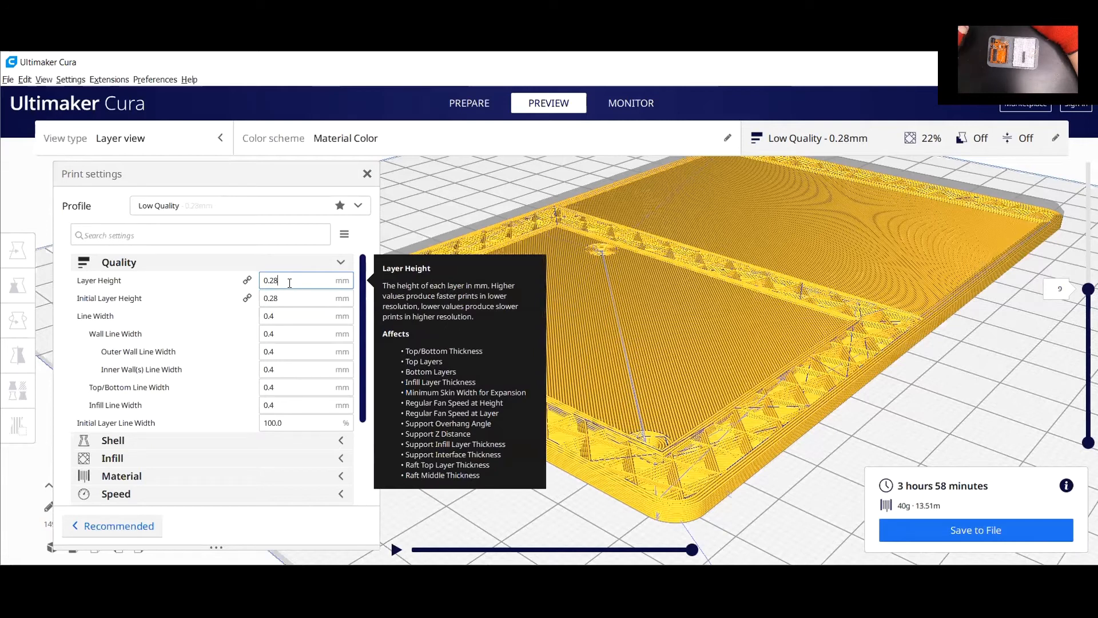
{"action": "key", "text": "BackSpace"}
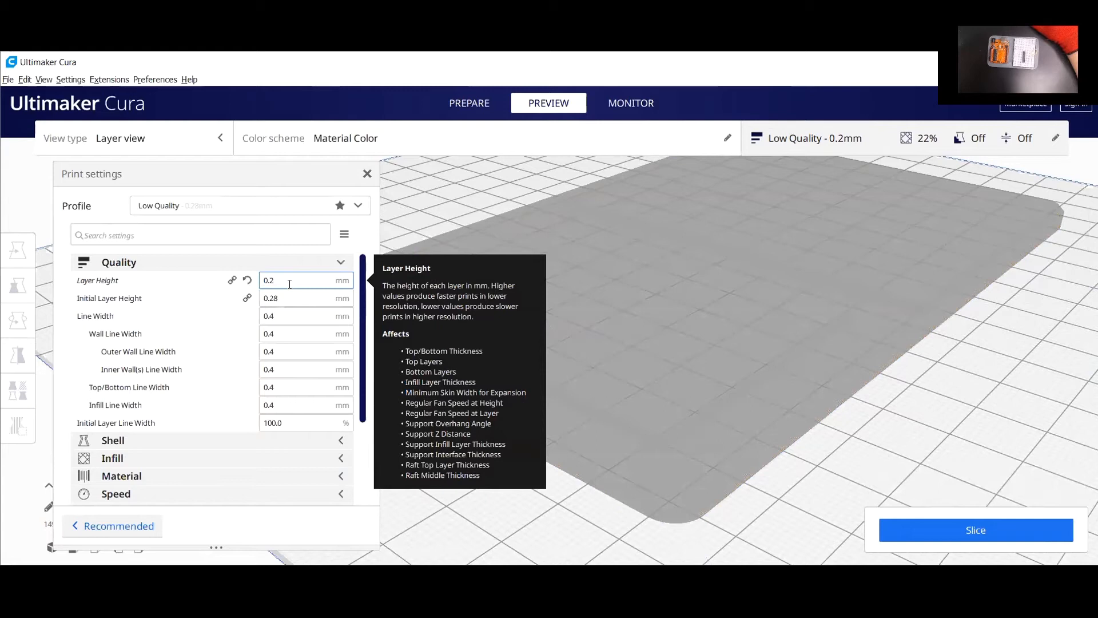
{"action": "type", "text": "8"}
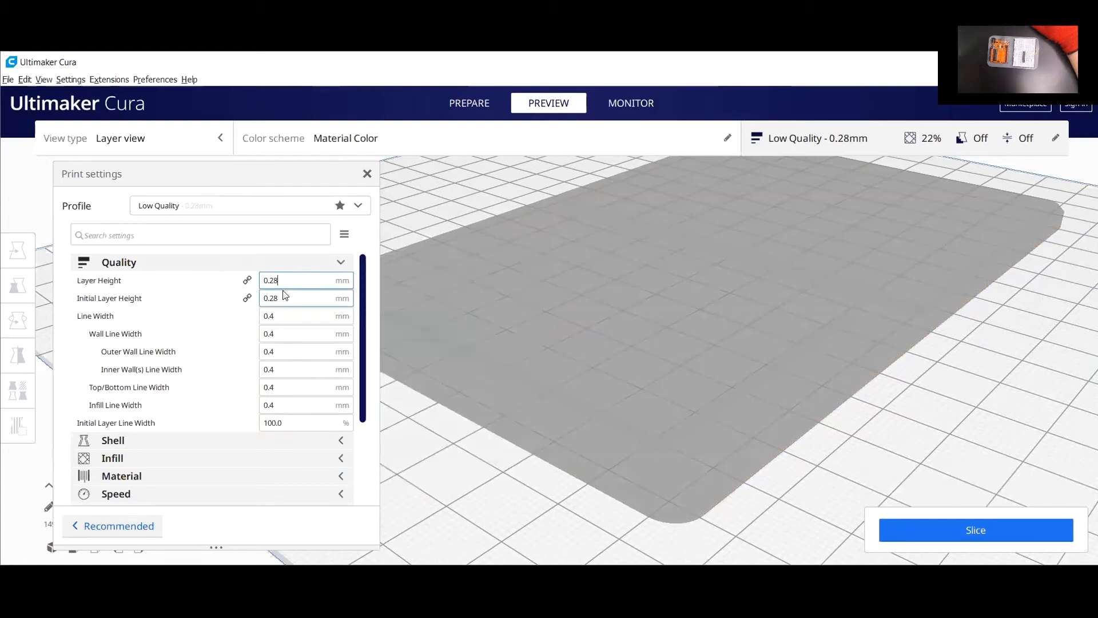
Review the initial layer height and line widths, and examine the wall and top/bottom options in the Shell settings.
{"action": "left_click", "coordinate": [285, 298]}
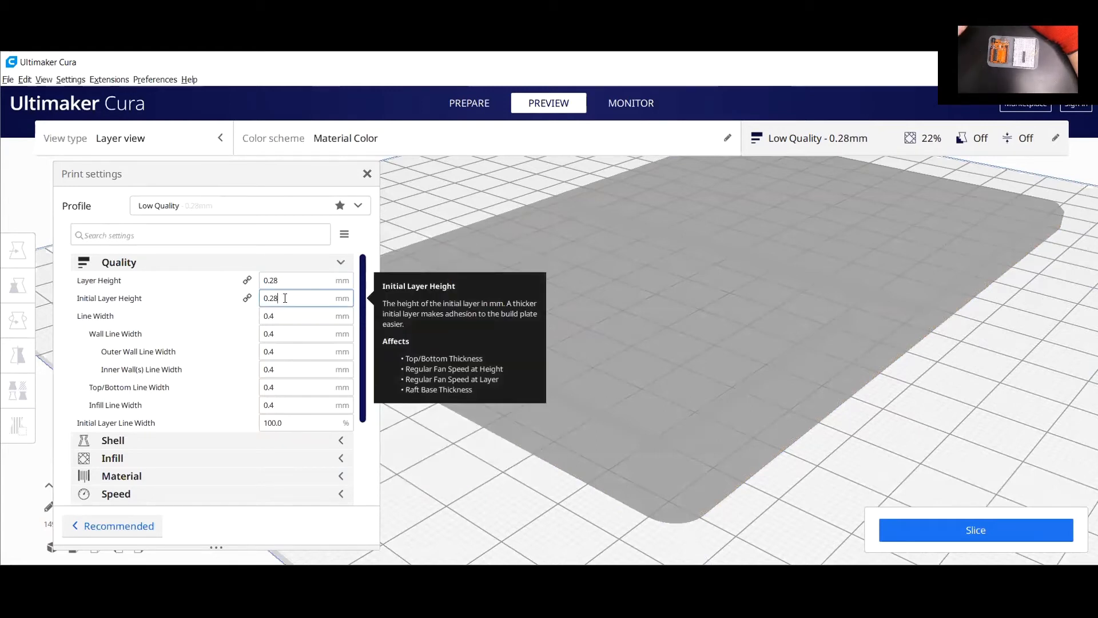
{"action": "left_click", "coordinate": [279, 315]}
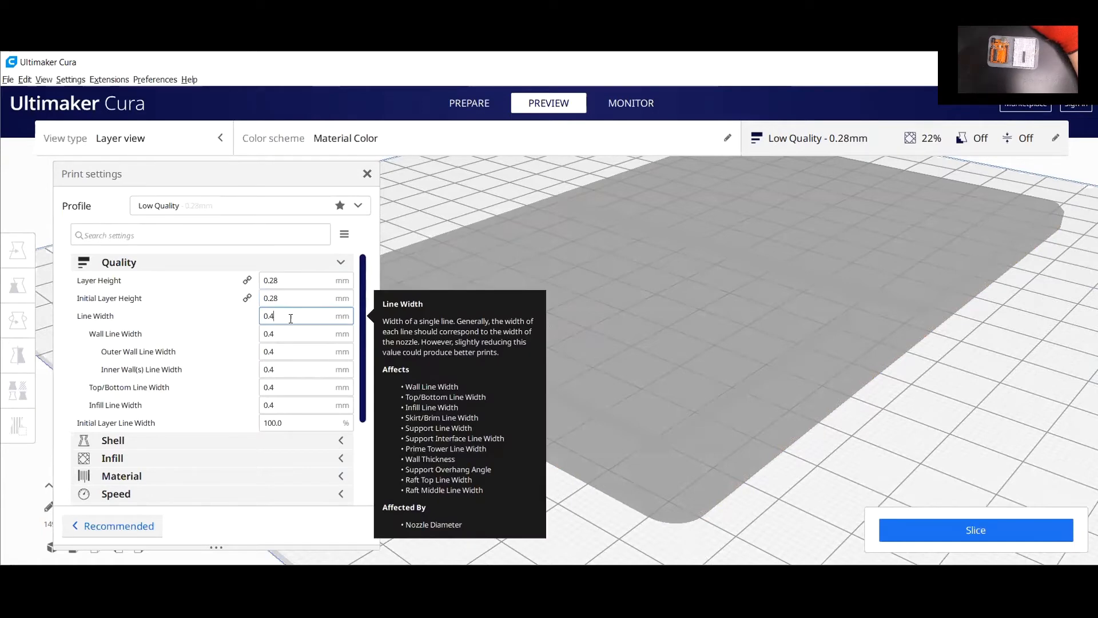
{"action": "left_click", "coordinate": [328, 316]}
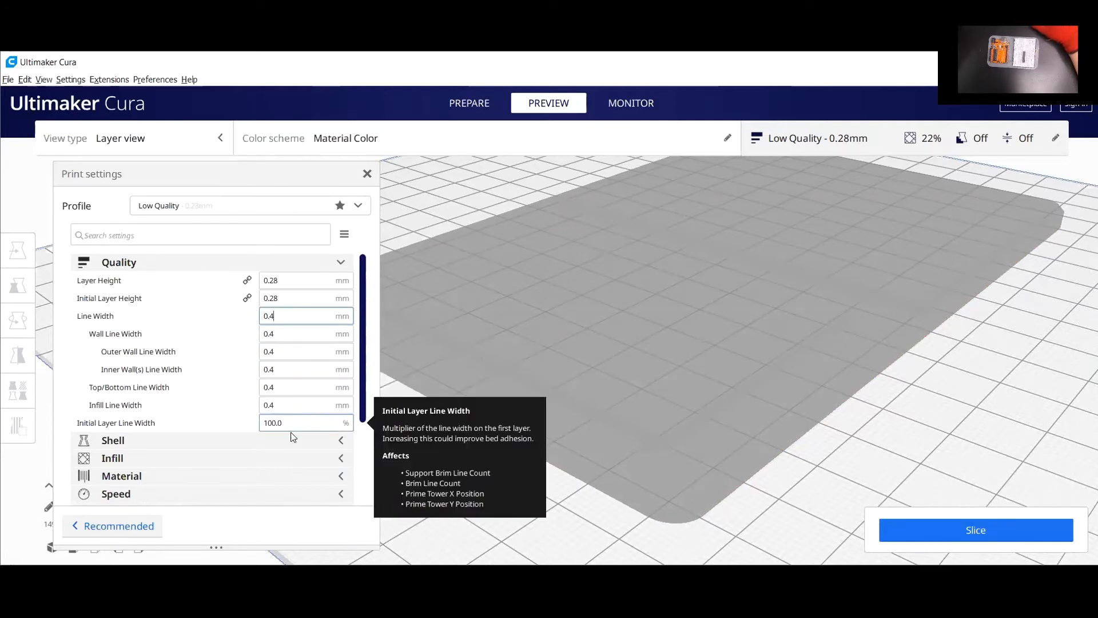
{"action": "left_click", "coordinate": [339, 439]}
{"action": "left_click_drag", "start_coordinate": [357, 337], "coordinate": [384, 404]}
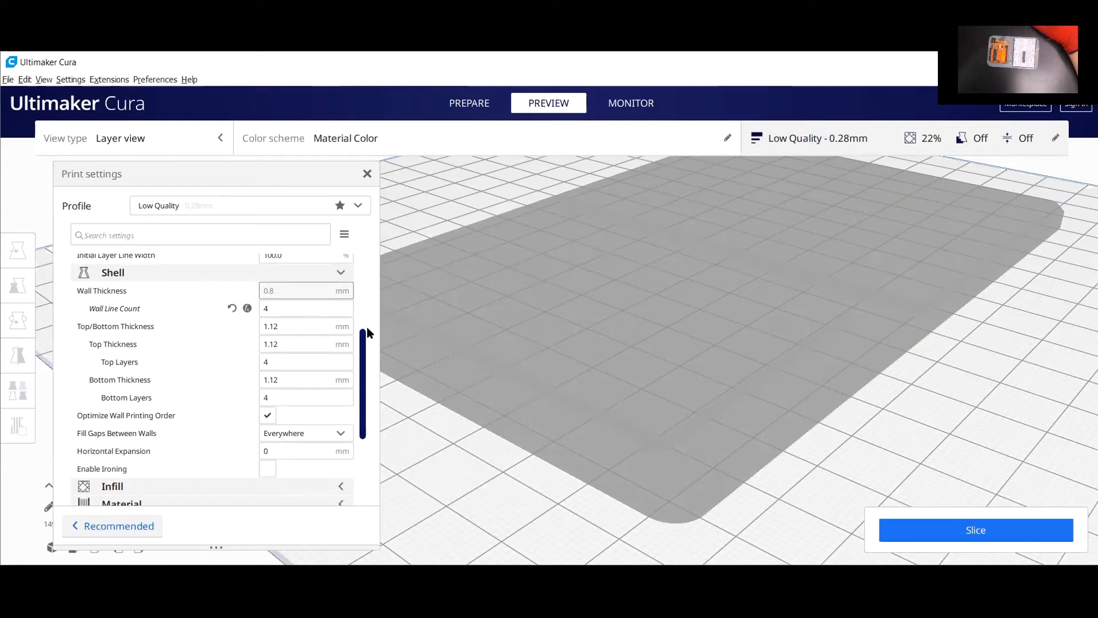
{"action": "mouse_move", "coordinate": [128, 294]}
{"action": "mouse_move", "coordinate": [271, 296]}
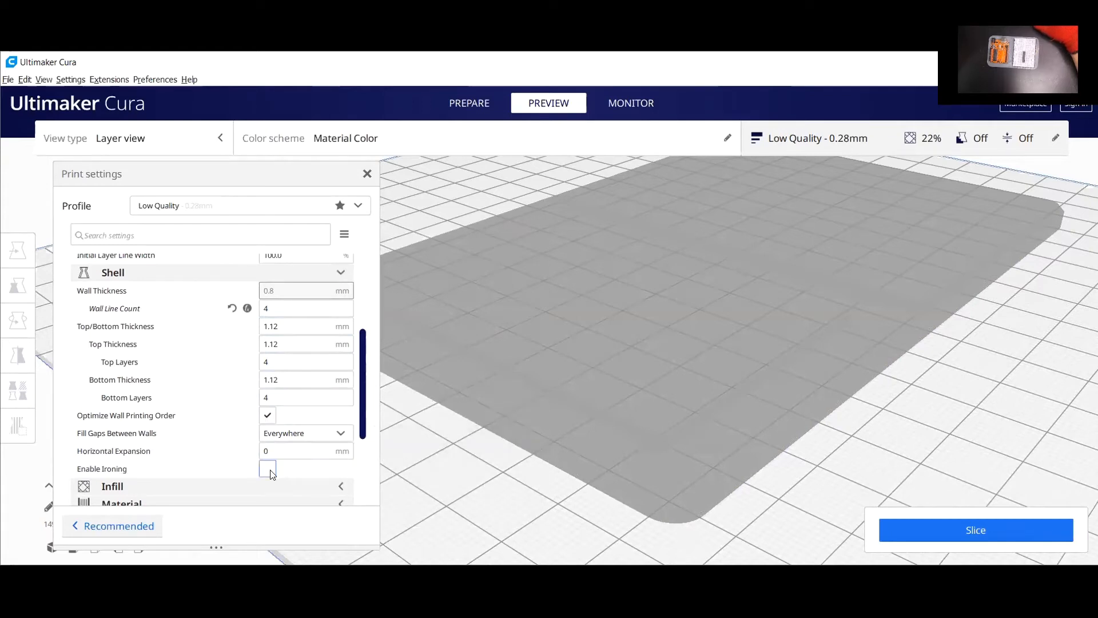
Expand the Infill settings, set the infill density to 55% and slice the board.
{"action": "left_click_drag", "start_coordinate": [363, 399], "coordinate": [361, 472]}
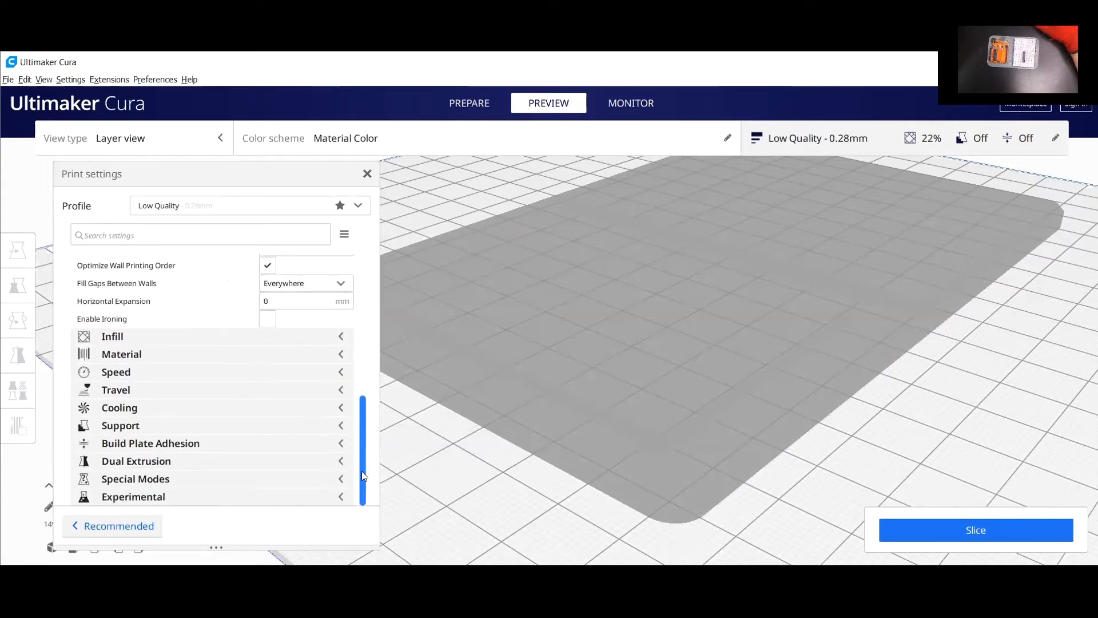
{"action": "left_click", "coordinate": [341, 337]}
{"action": "left_click", "coordinate": [313, 356]}
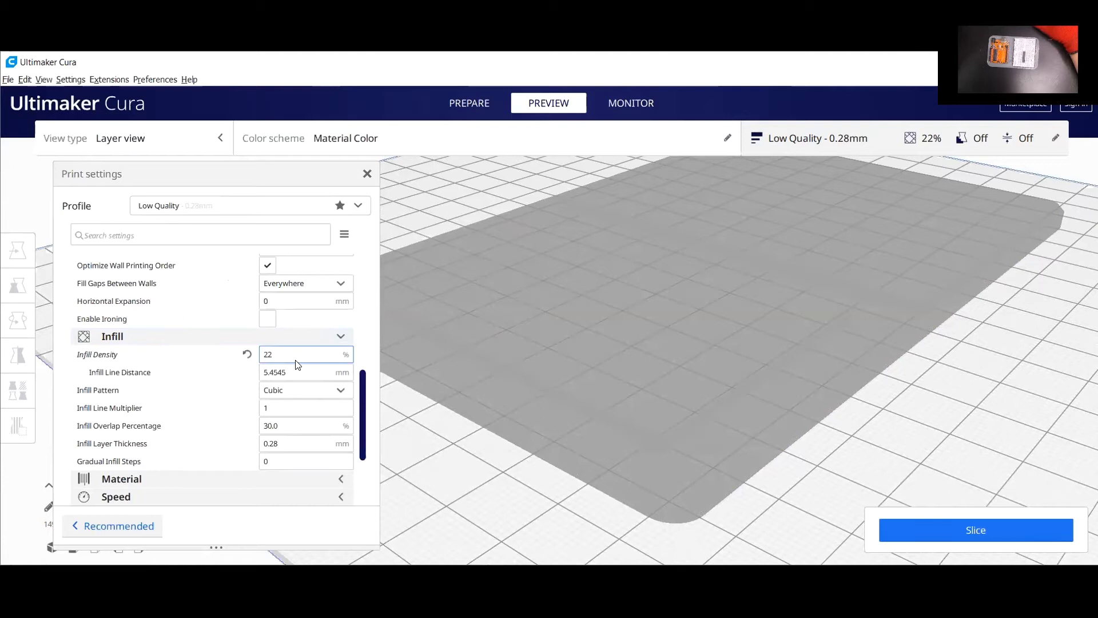
{"action": "double_click", "coordinate": [267, 352]}
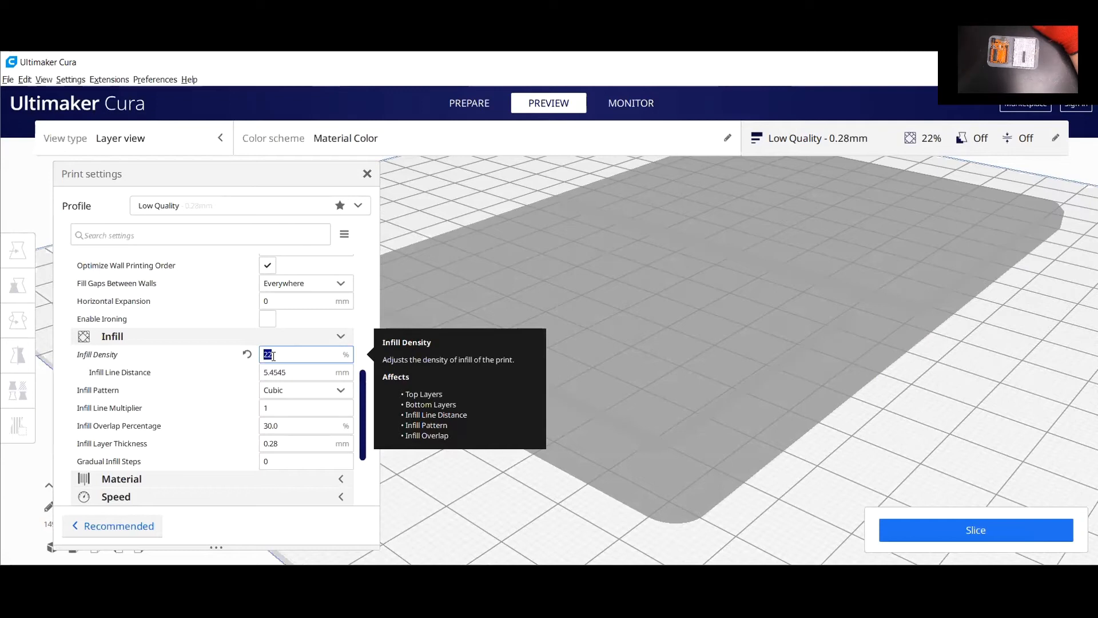
{"action": "left_click_drag", "start_coordinate": [273, 356], "coordinate": [263, 356]}
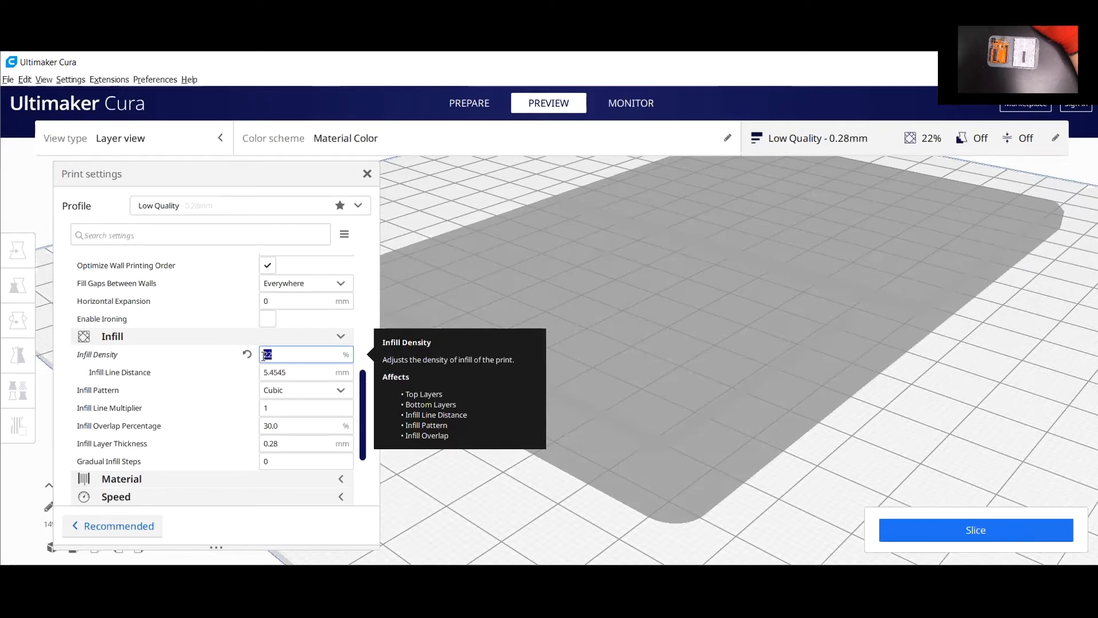
{"action": "type", "text": "55"}
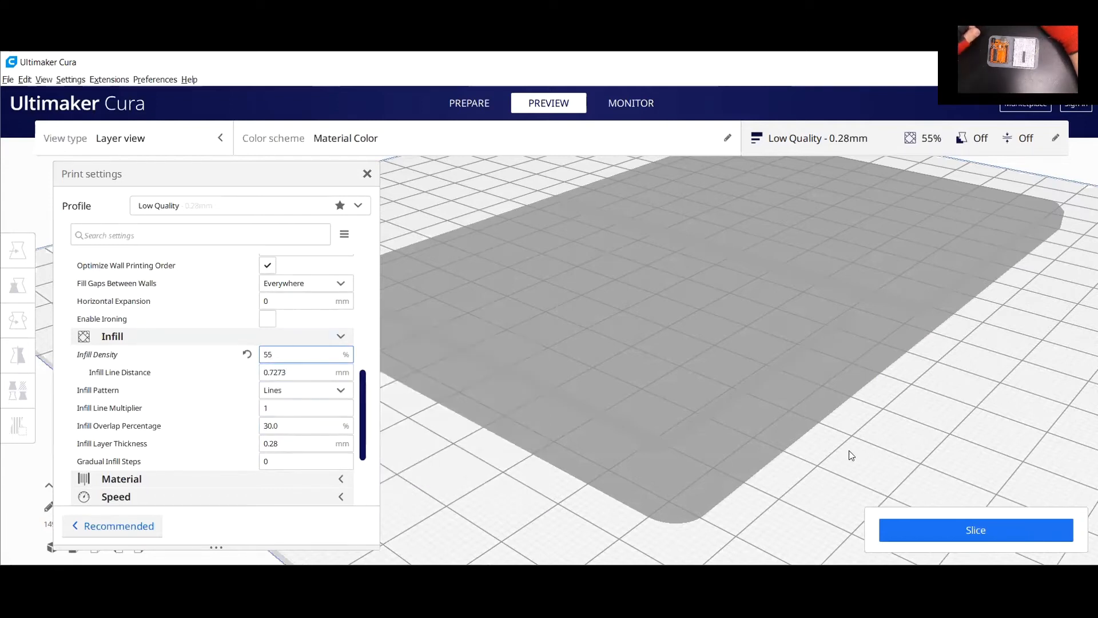
{"action": "left_click", "coordinate": [978, 527]}
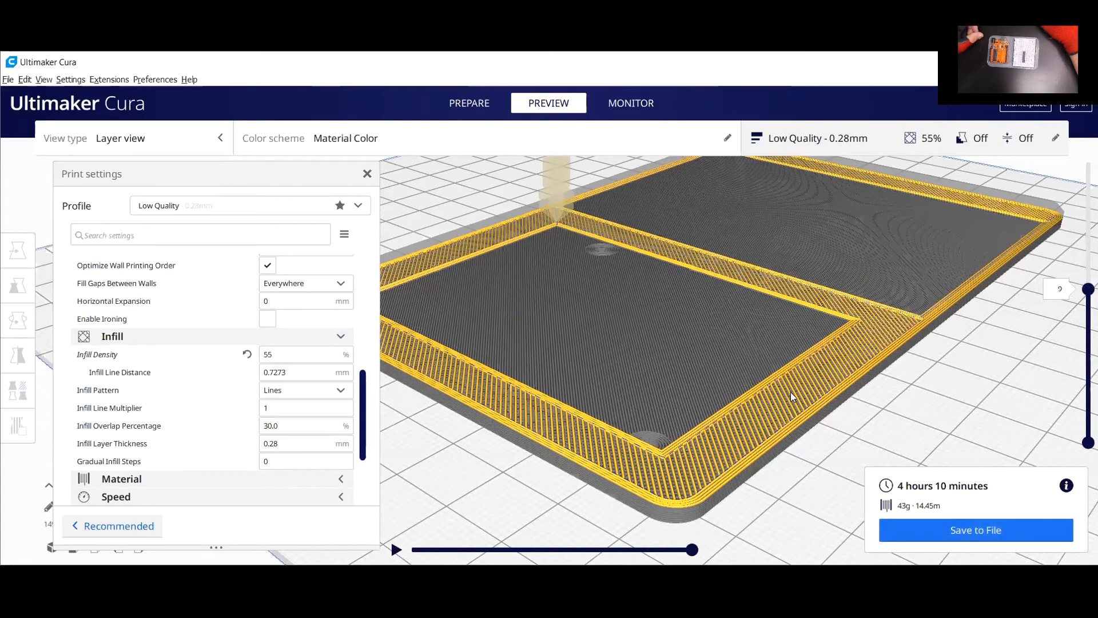
Set the infill density to 88%, reslice the board and show its layers up to layer 7.
{"action": "double_click", "coordinate": [264, 356]}
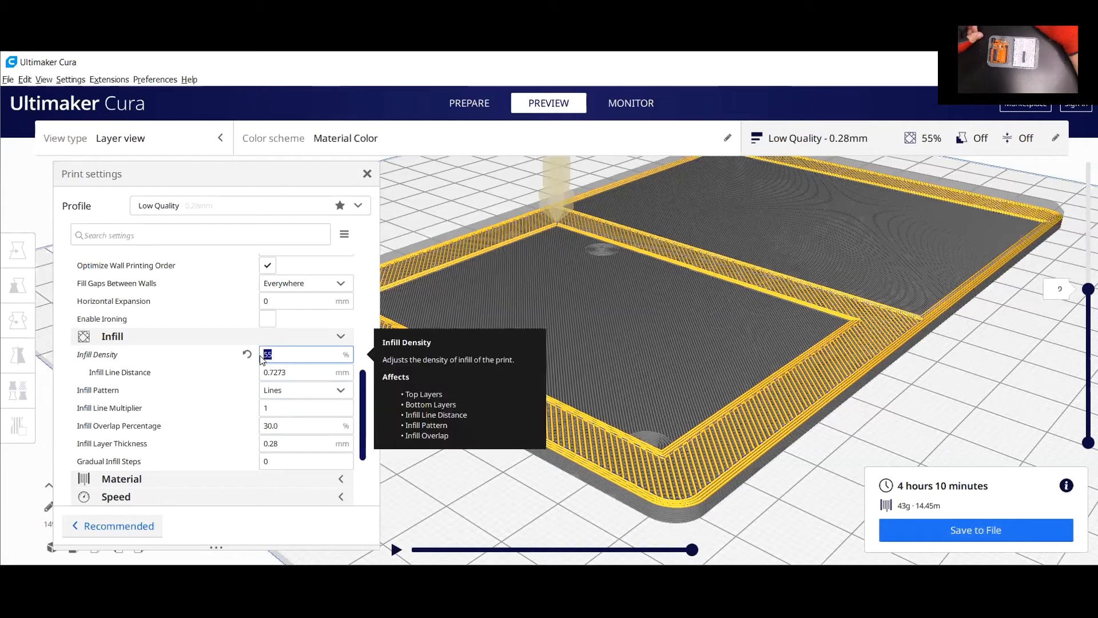
{"action": "type", "text": "88"}
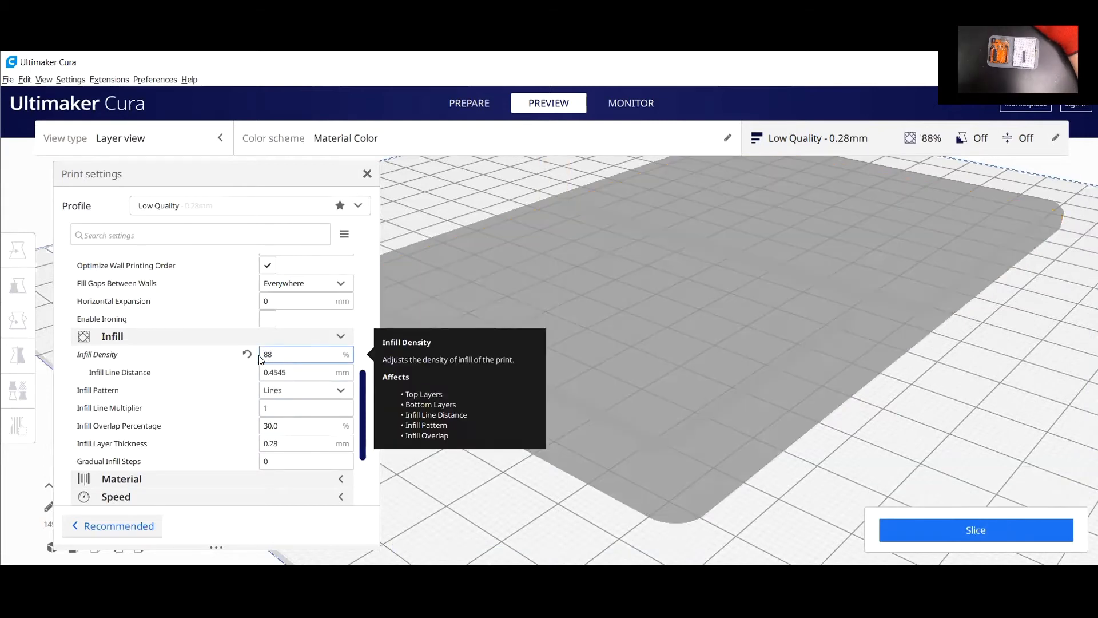
{"action": "left_click", "coordinate": [922, 527]}
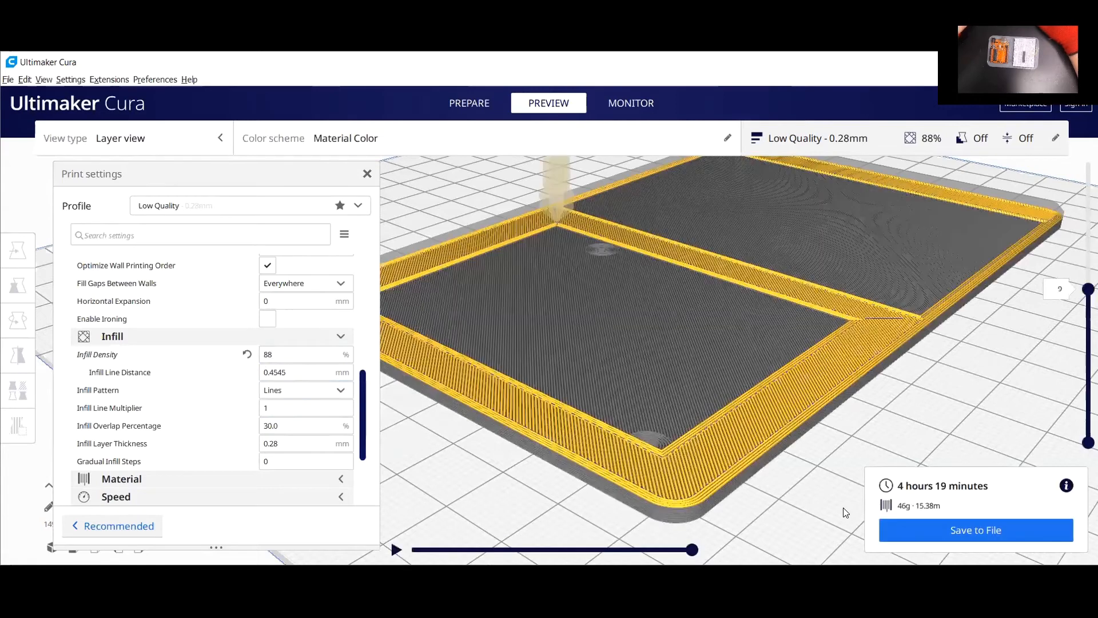
{"action": "left_click_drag", "start_coordinate": [1088, 289], "coordinate": [1088, 331]}
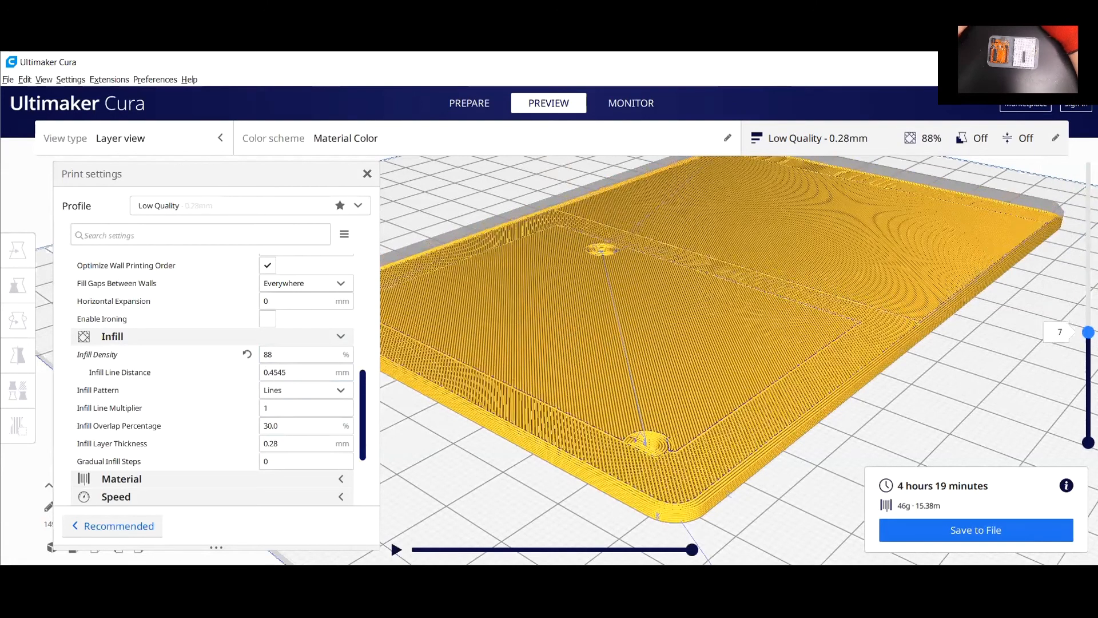
Set the infill density to 11% and reslice the board.
{"action": "left_click", "coordinate": [262, 354]}
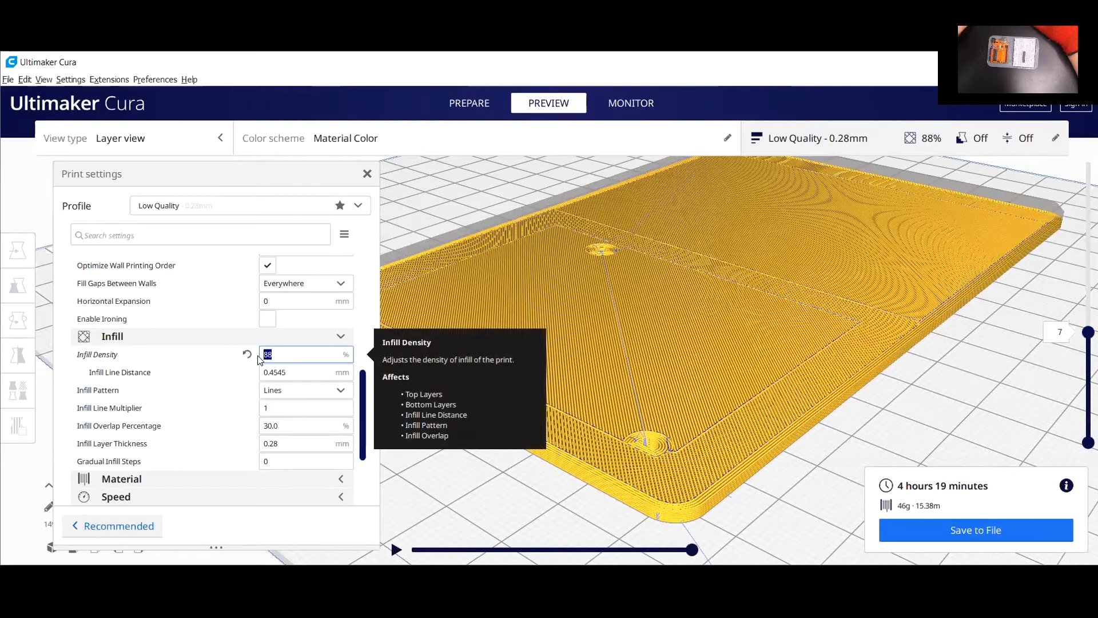
{"action": "type", "text": "11"}
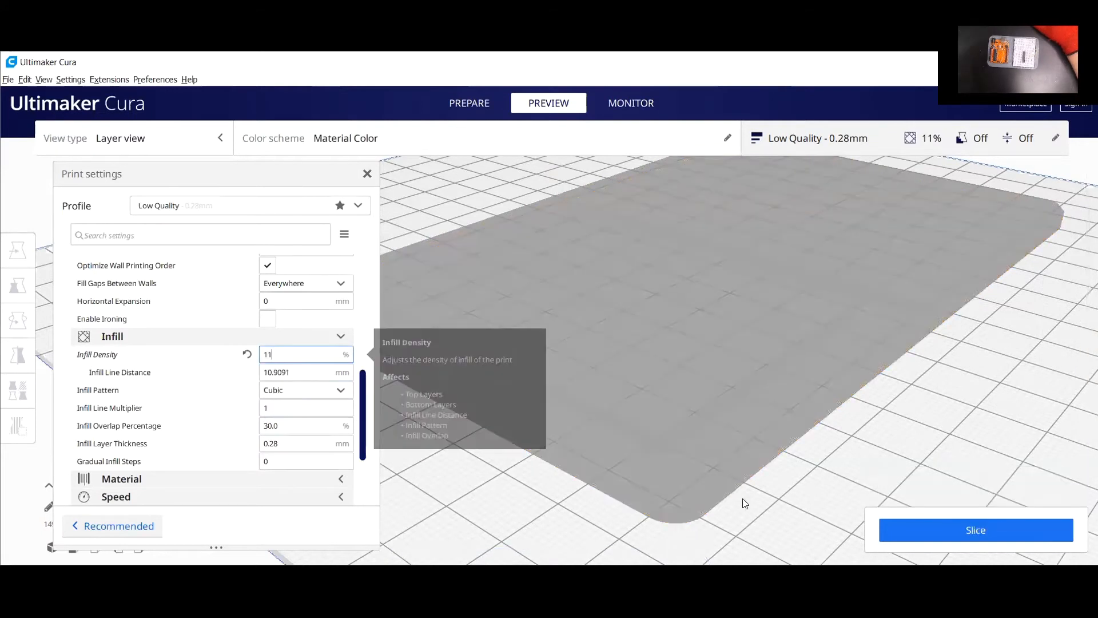
{"action": "left_click", "coordinate": [895, 537]}
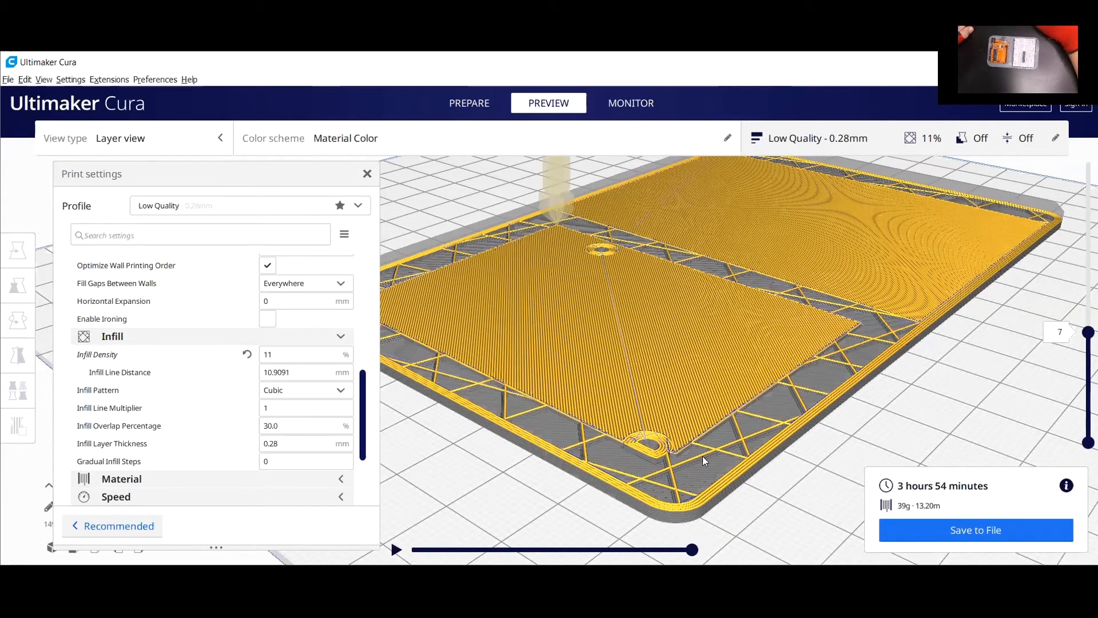
Set the infill density to 22% and reslice the board.
{"action": "left_click_drag", "start_coordinate": [273, 355], "coordinate": [250, 356]}
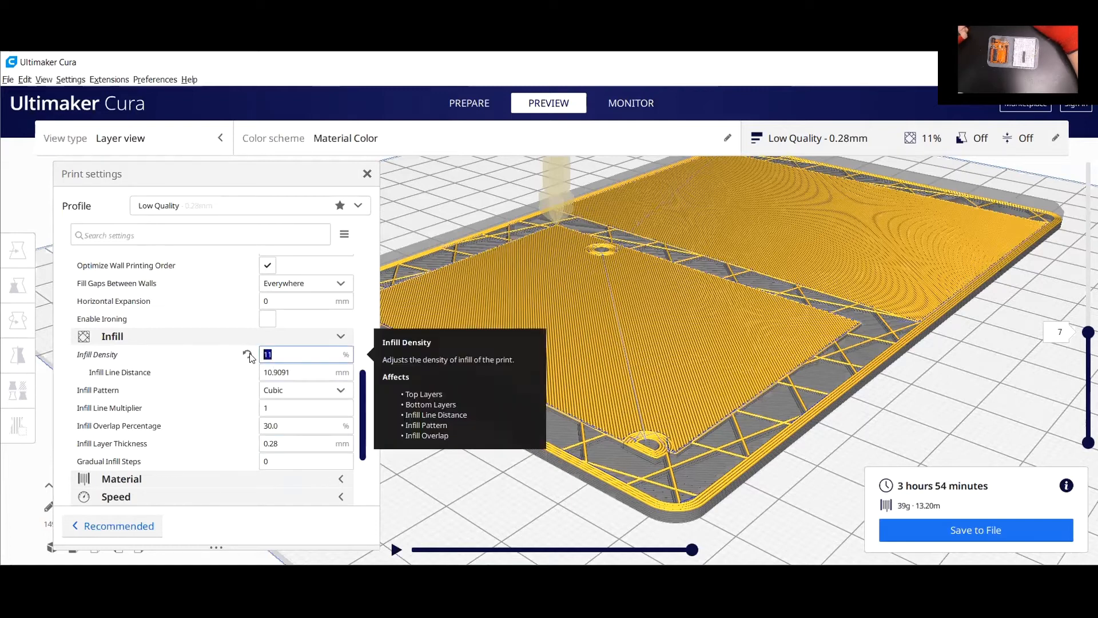
{"action": "type", "text": "22"}
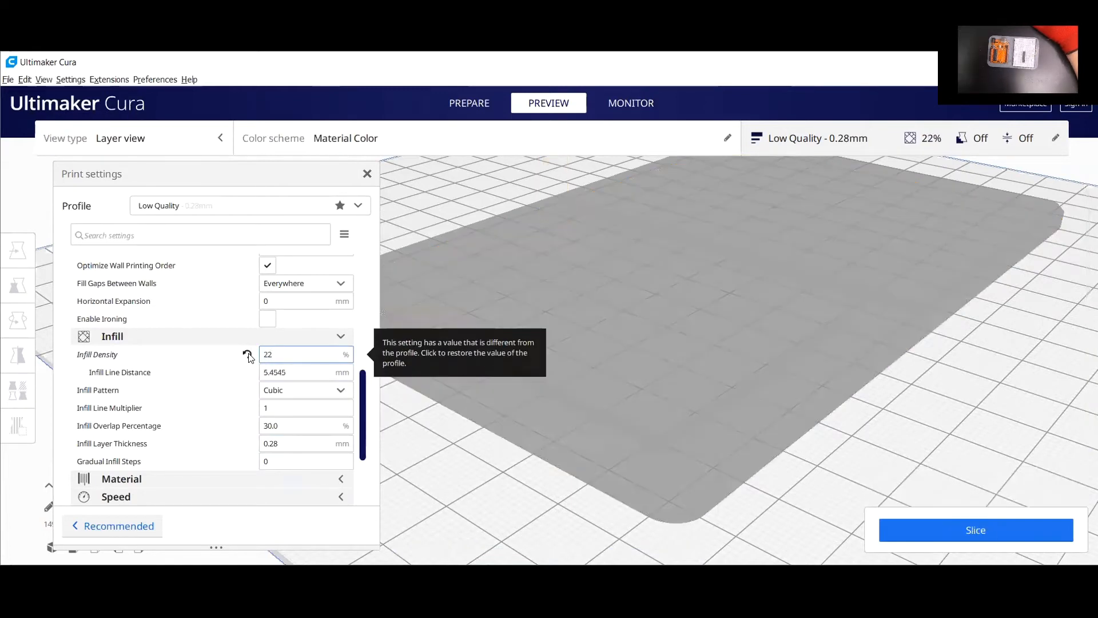
{"action": "left_click", "coordinate": [911, 527]}
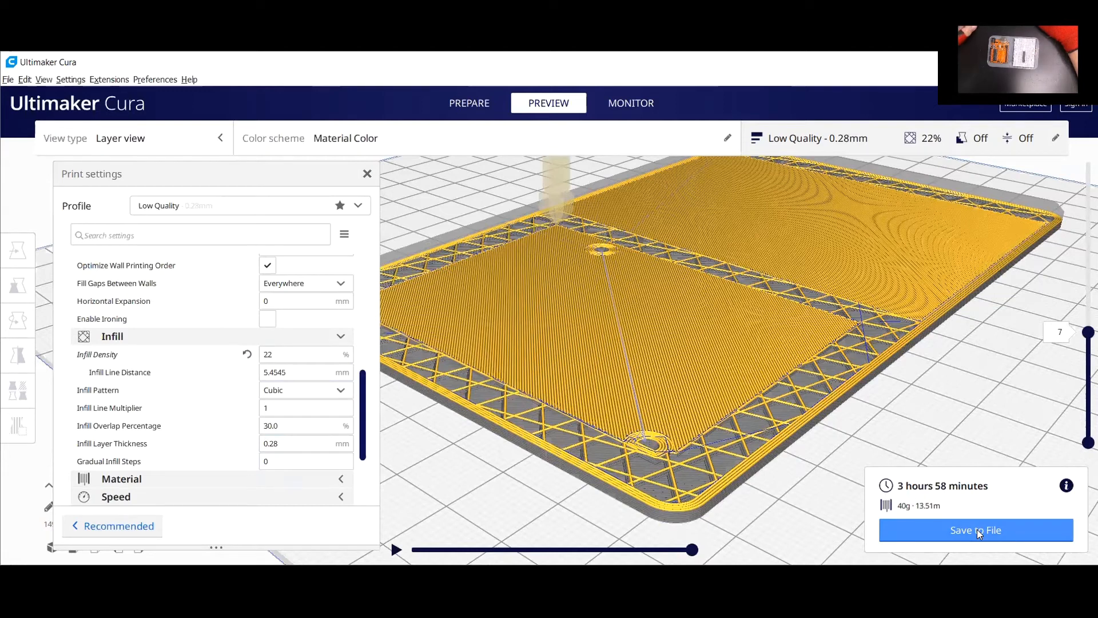
Set the infill density to 88% and reslice the board.
{"action": "left_click_drag", "start_coordinate": [289, 355], "coordinate": [258, 350]}
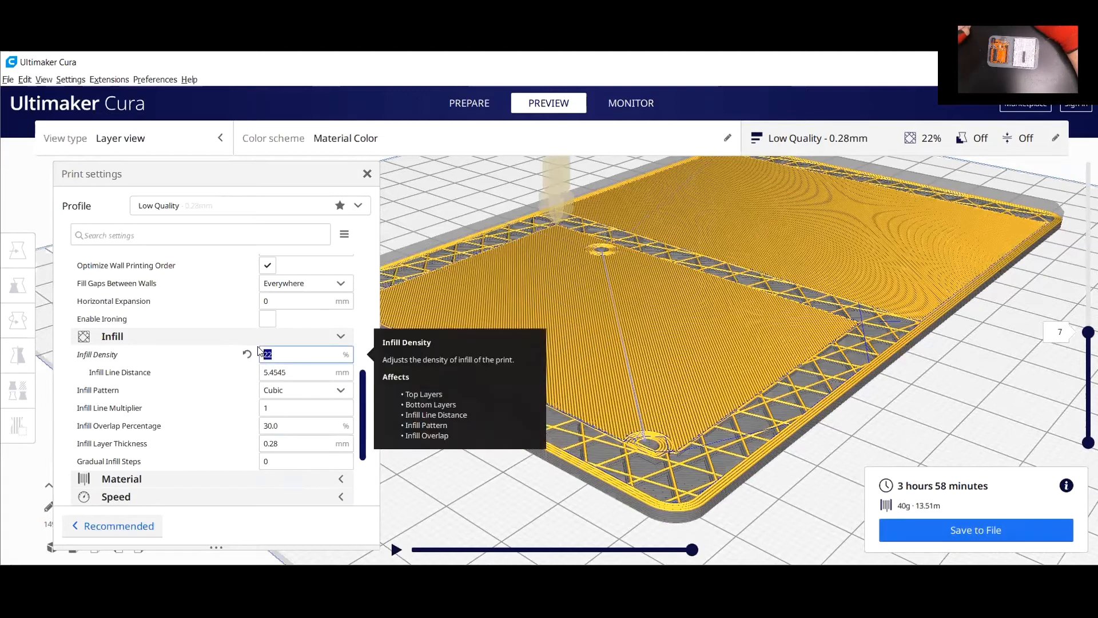
{"action": "type", "text": "88"}
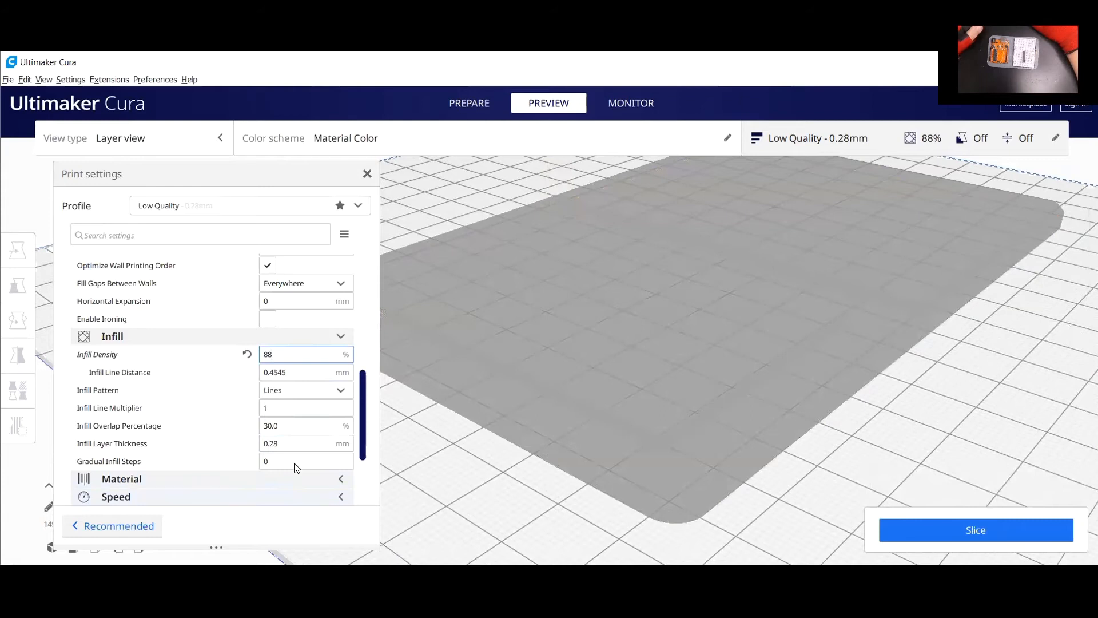
{"action": "left_click", "coordinate": [919, 533]}
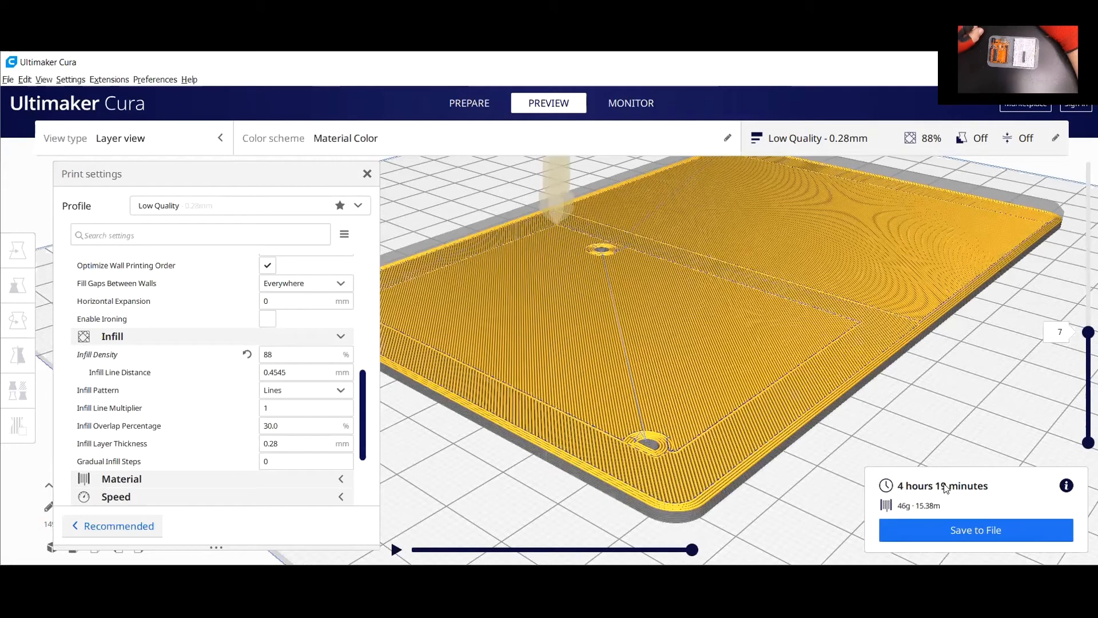
Set the infill density to 11% and reslice the board.
{"action": "left_click_drag", "start_coordinate": [288, 354], "coordinate": [257, 350]}
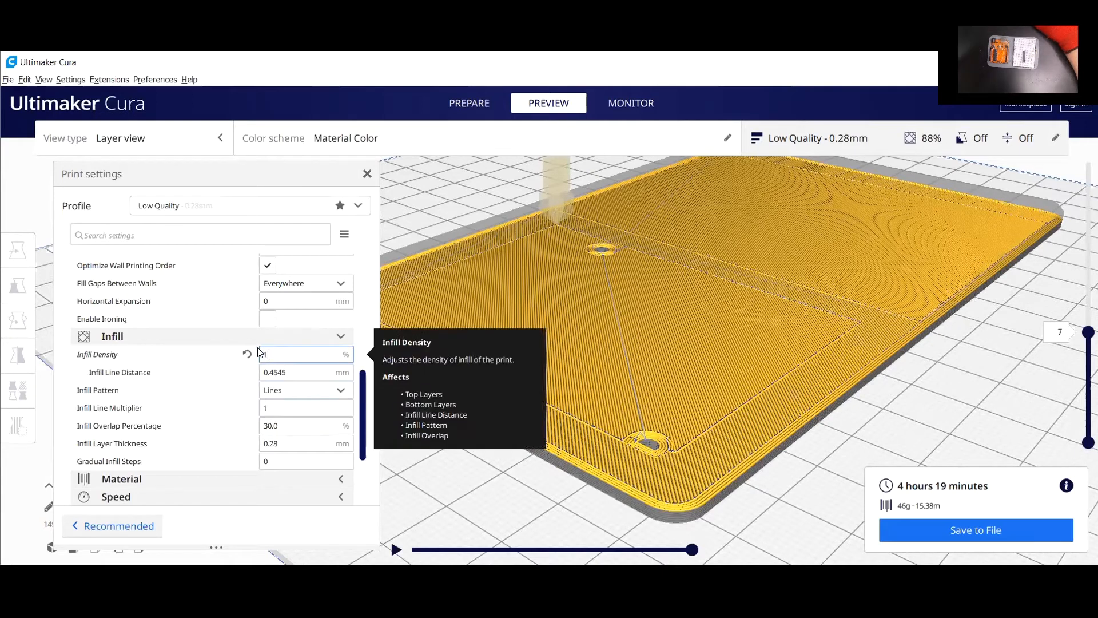
{"action": "type", "text": "11"}
{"action": "left_click", "coordinate": [936, 530]}
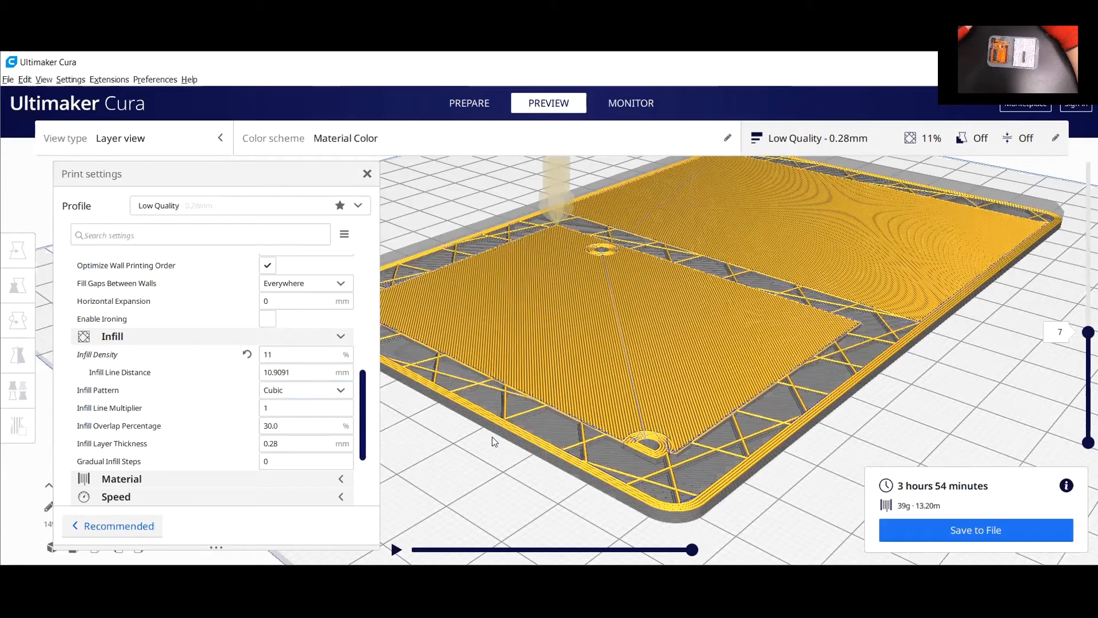
Set the infill density to 22% and reslice the board.
{"action": "double_click", "coordinate": [268, 355]}
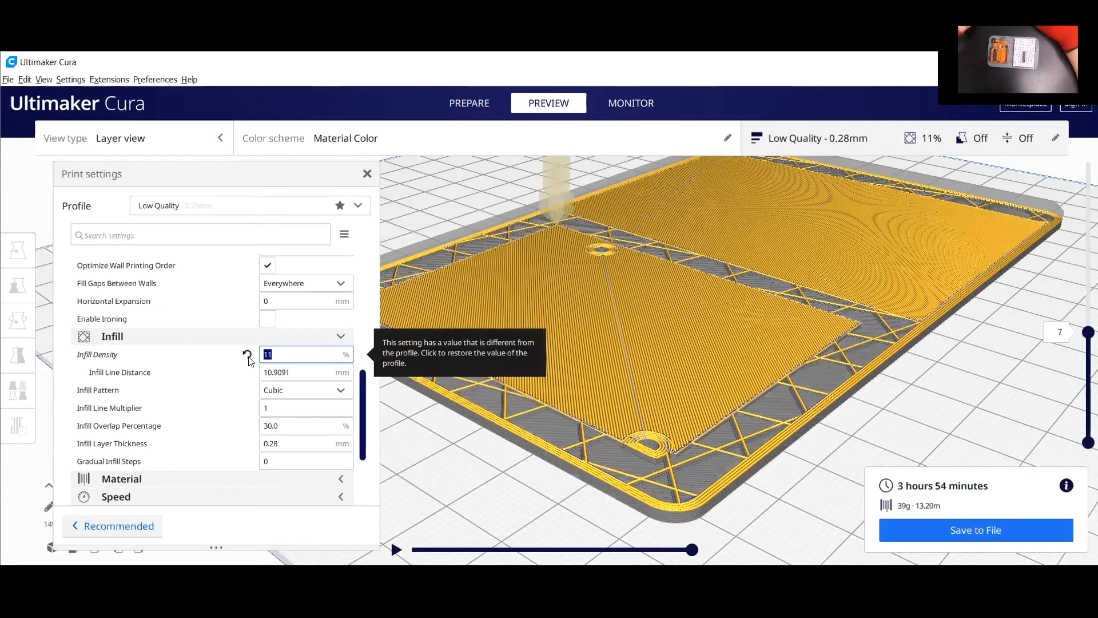
{"action": "type", "text": "22"}
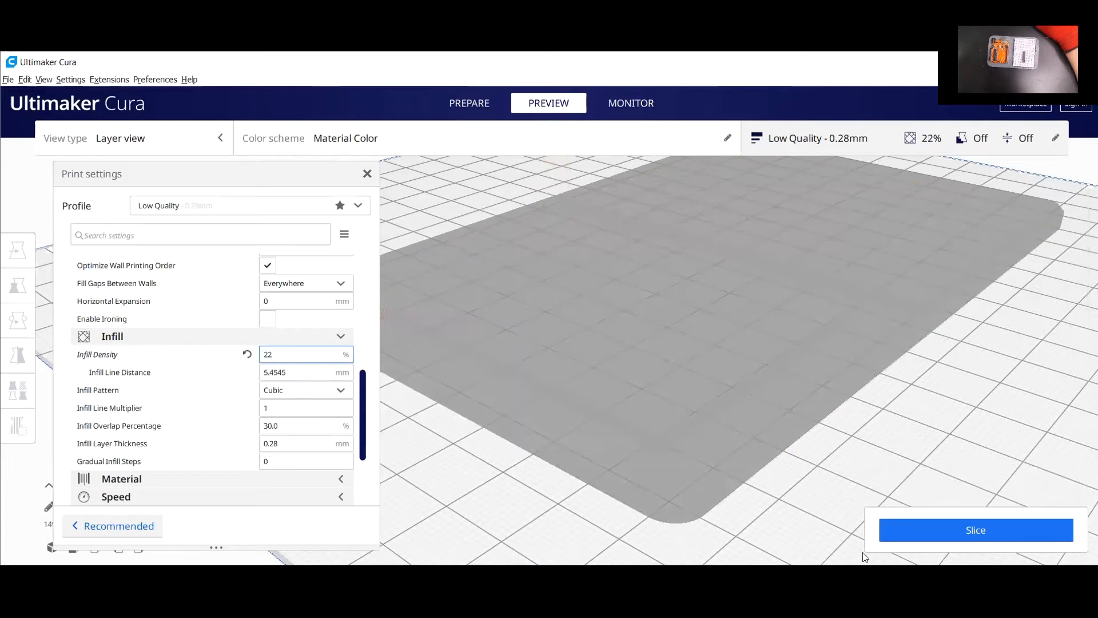
{"action": "left_click", "coordinate": [940, 532]}
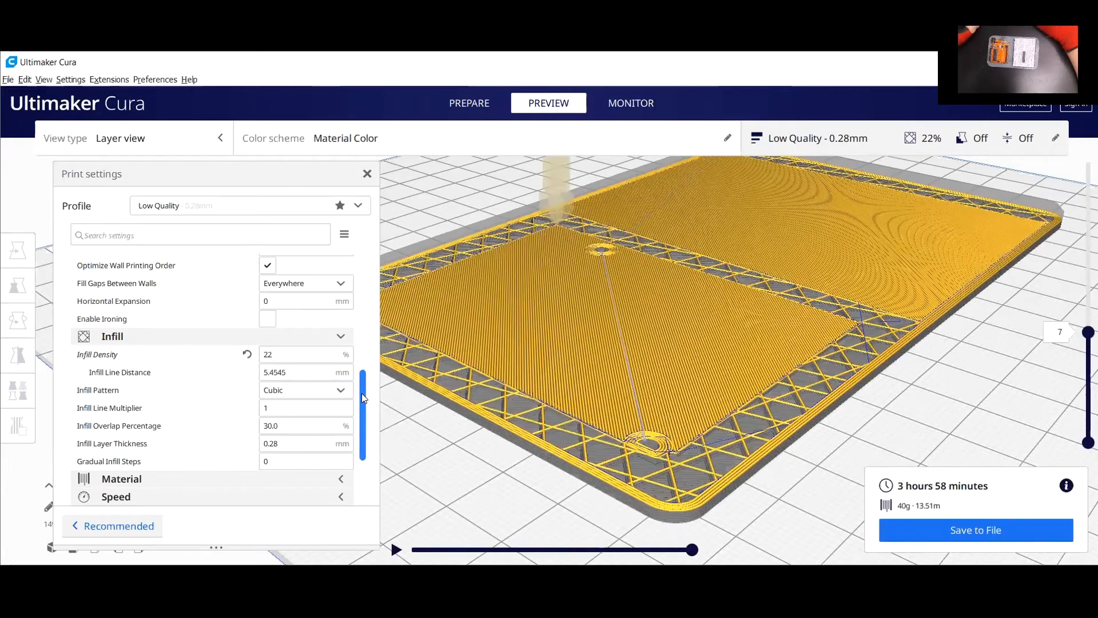
Set the layer height to 0.1 mm in the quality settings and reslice the board.
{"action": "left_click_drag", "start_coordinate": [362, 394], "coordinate": [376, 240]}
{"action": "left_click", "coordinate": [288, 285]}
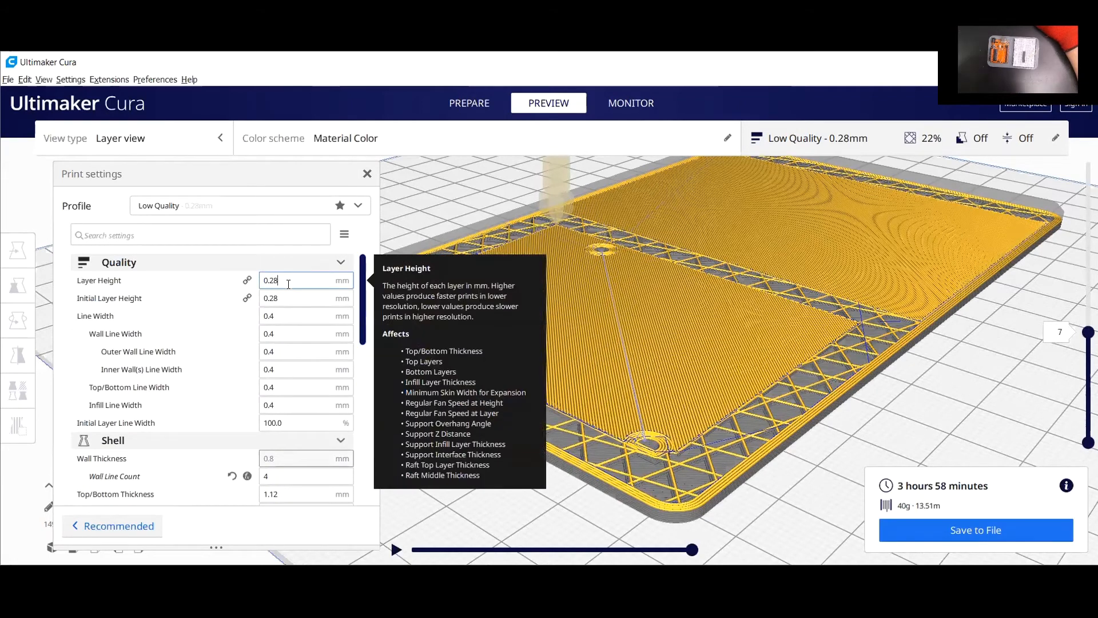
{"action": "key", "text": "BackSpace"}
{"action": "key", "text": "BackSpace"}
{"action": "type", "text": "1"}
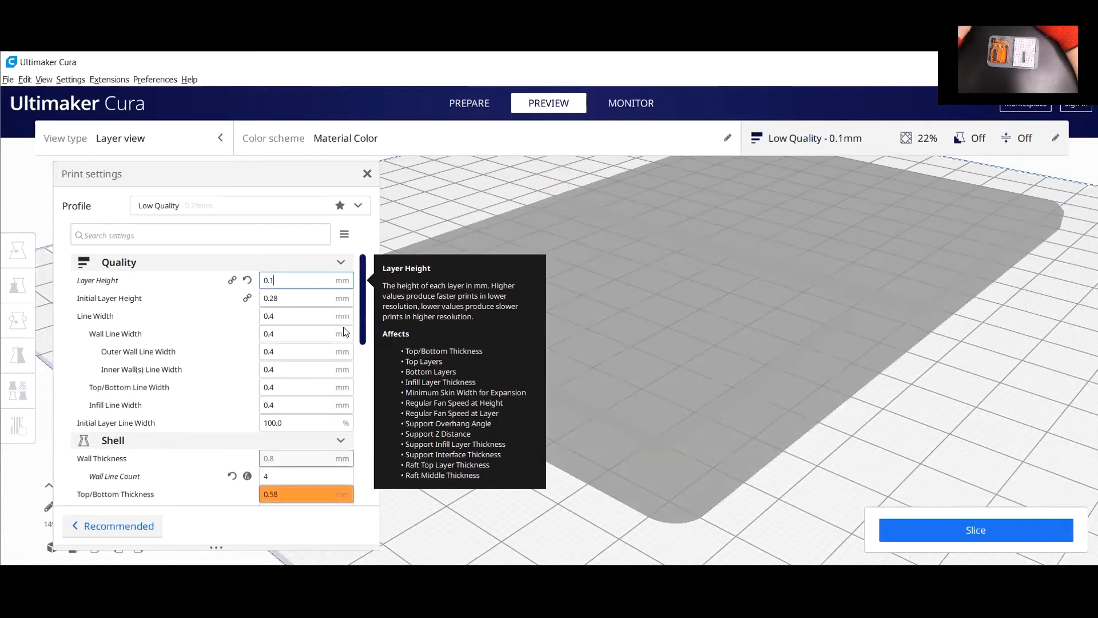
{"action": "left_click", "coordinate": [989, 525]}
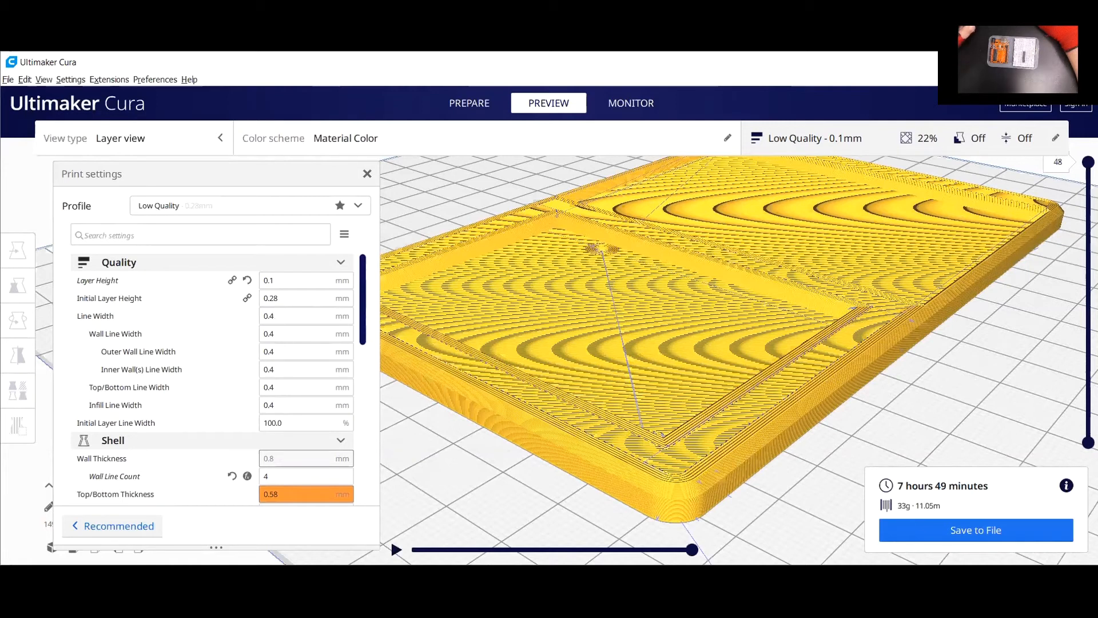
Step the layer preview down through the board's lower layers and return it to top layer 48.
{"action": "key", "text": "Down"}
{"action": "key", "text": "Down"}
{"action": "key", "text": "Down"}
{"action": "key", "text": "Down"}
{"action": "key", "text": "Down"}
{"action": "key", "text": "Down"}
{"action": "key", "text": "Down"}
{"action": "key", "text": "Down"}
{"action": "key", "text": "Down"}
{"action": "key", "text": "Down"}
{"action": "key", "text": "Down"}
{"action": "key", "text": "Down"}
{"action": "key", "text": "Down"}
{"action": "key", "text": "Down"}
{"action": "key", "text": "Down"}
{"action": "key", "text": "Down"}
{"action": "key", "text": "Down"}
{"action": "key", "text": "Down"}
{"action": "key", "text": "Down"}
{"action": "key", "text": "Down"}
{"action": "key", "text": "Down"}
{"action": "key", "text": "Down"}
{"action": "key", "text": "Down"}
{"action": "key", "text": "Down"}
{"action": "key", "text": "Down"}
{"action": "key", "text": "Down"}
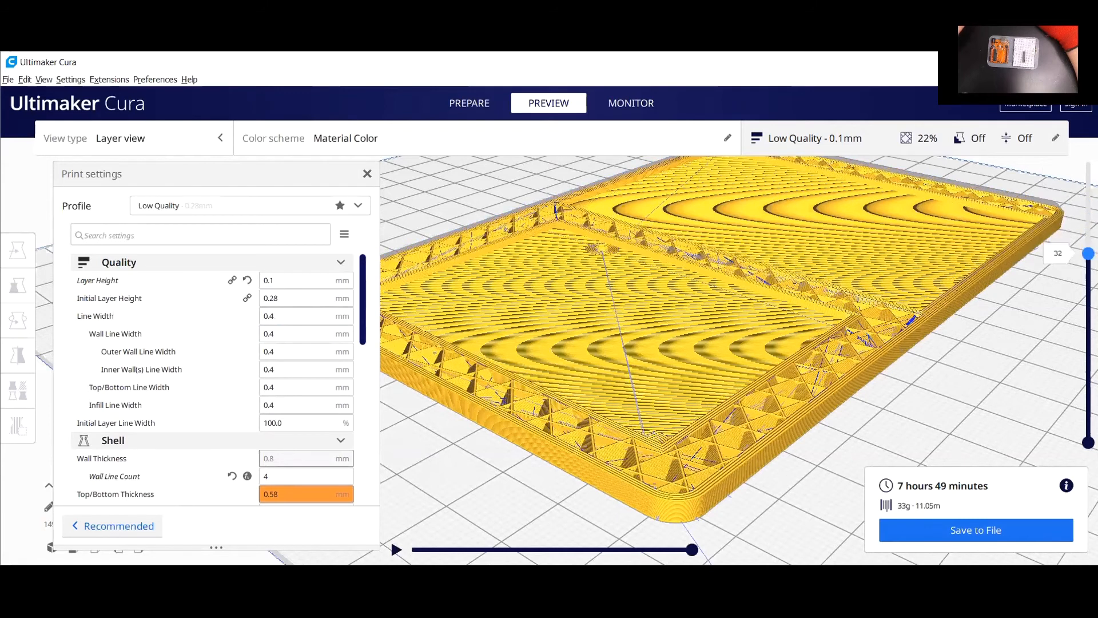
{"action": "key", "text": "Down"}
{"action": "key", "text": "Down"}
{"action": "key", "text": "Down"}
{"action": "key", "text": "Down"}
{"action": "key", "text": "Down"}
{"action": "key", "text": "Down"}
{"action": "key", "text": "Down"}
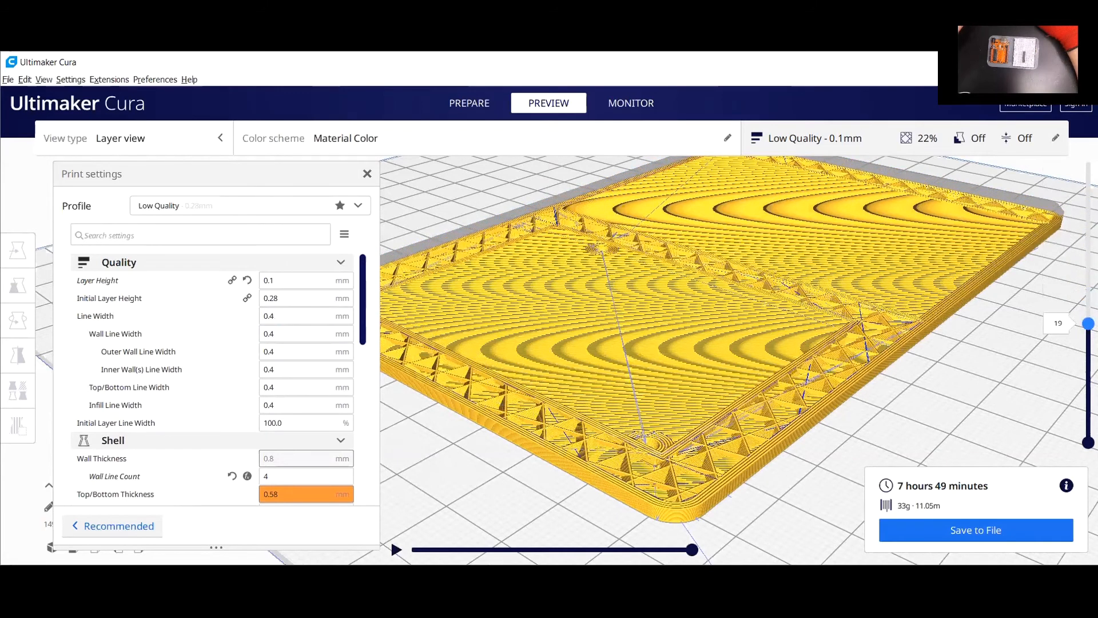
{"action": "key", "text": "Down"}
{"action": "key", "text": "Down"}
{"action": "key", "text": "Down"}
{"action": "key", "text": "Down"}
{"action": "key", "text": "Down"}
{"action": "key", "text": "Down"}
{"action": "key", "text": "Down"}
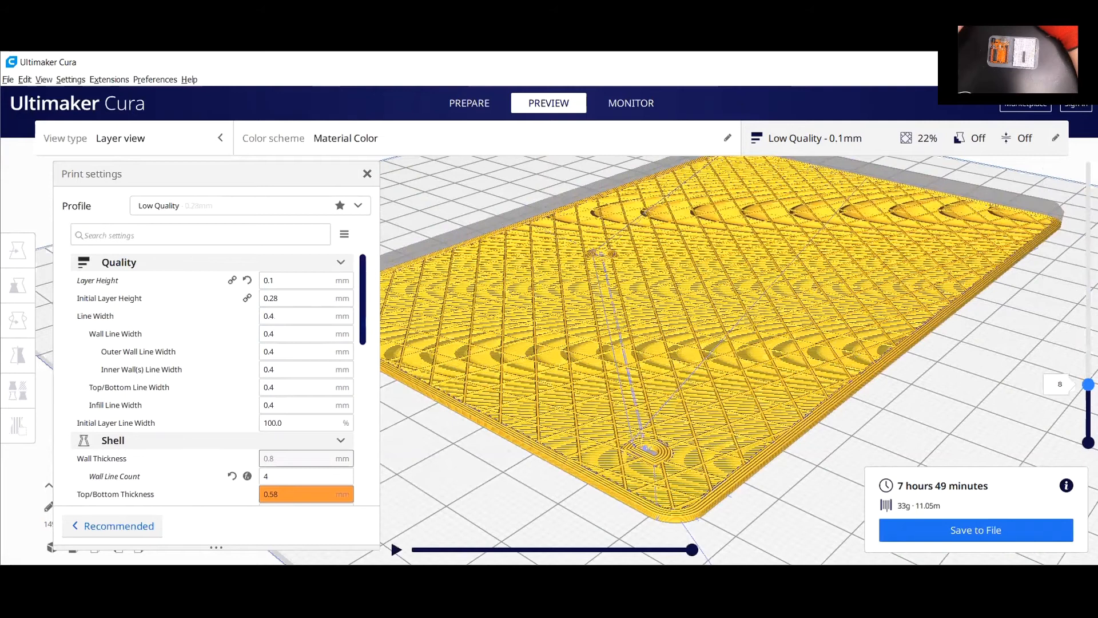
{"action": "key", "text": "Down"}
{"action": "key", "text": "Down"}
{"action": "key", "text": "Down"}
{"action": "key", "text": "Down"}
{"action": "key", "text": "Down"}
{"action": "key", "text": "Down"}
{"action": "key", "text": "Down"}
{"action": "left_click_drag", "start_coordinate": [1088, 423], "coordinate": [1089, 162]}
Set the layer height to 0.3 mm and reslice the board.
{"action": "left_click", "coordinate": [294, 281]}
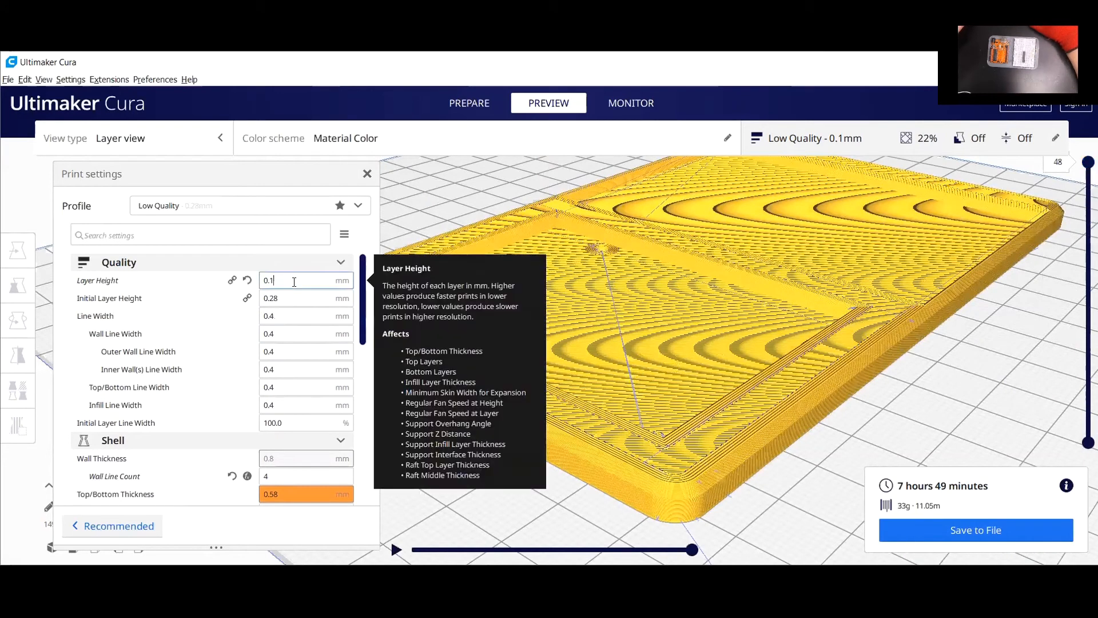
{"action": "key", "text": "BackSpace"}
{"action": "key", "text": "BackSpace"}
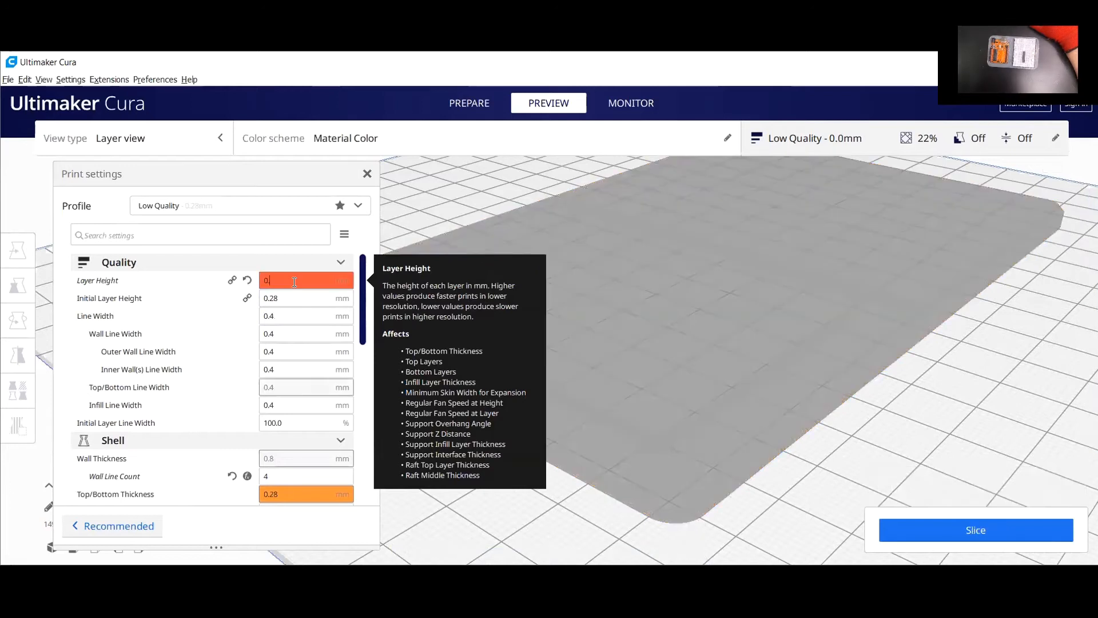
{"action": "type", "text": ".3"}
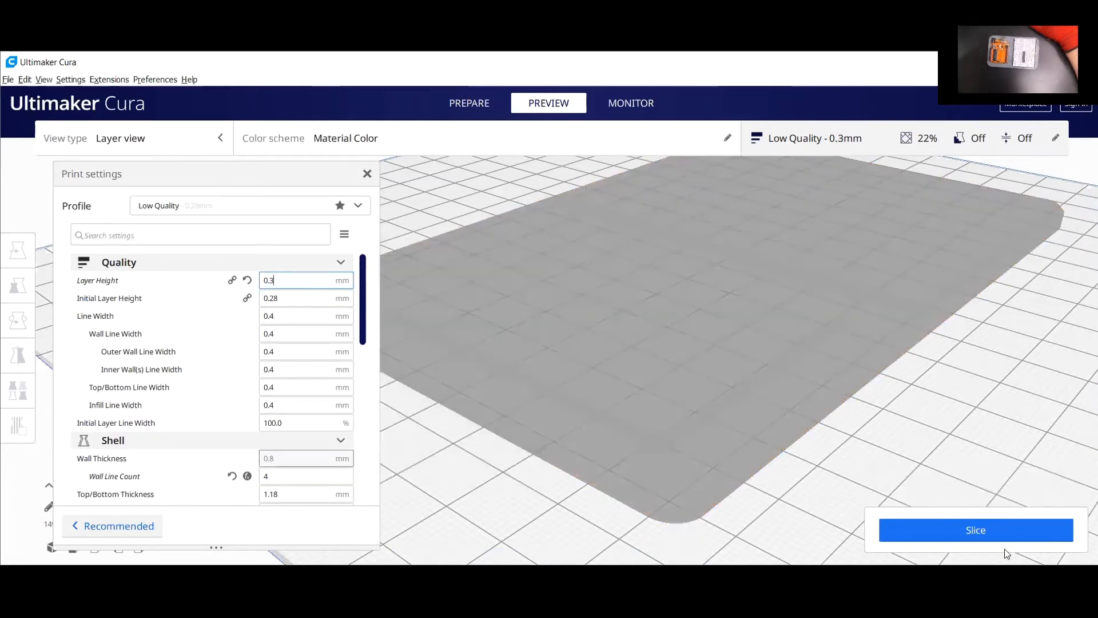
{"action": "left_click", "coordinate": [982, 523]}
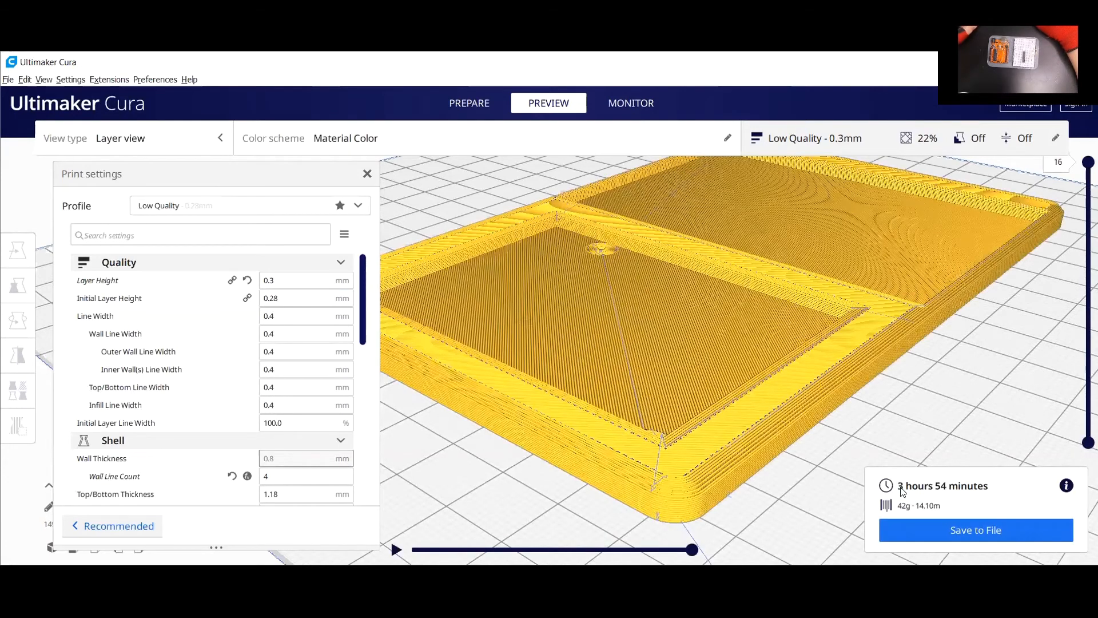
Set the layer height to 0.28 mm and reslice the board.
{"action": "mouse_move", "coordinate": [279, 281]}
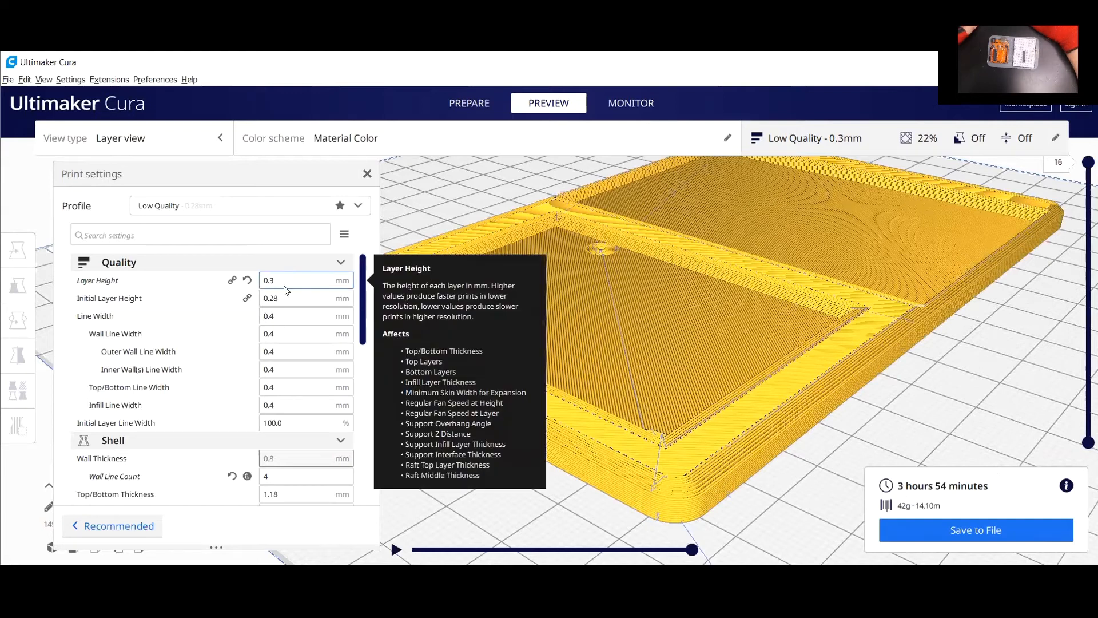
{"action": "key", "text": "BackSpace"}
{"action": "type", "text": "28"}
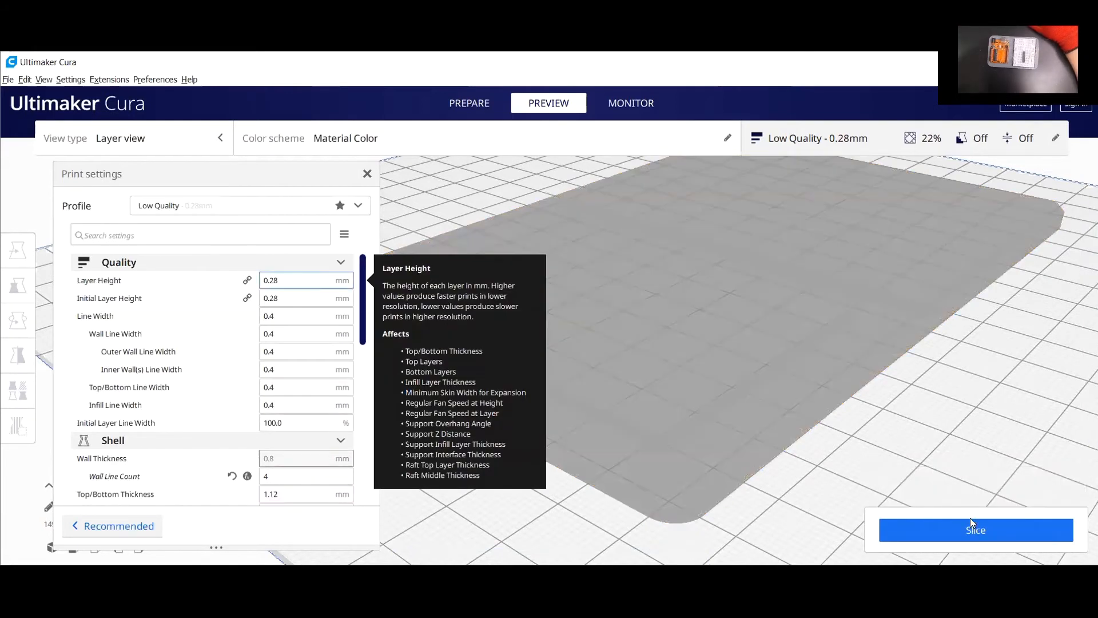
{"action": "left_click", "coordinate": [972, 527]}
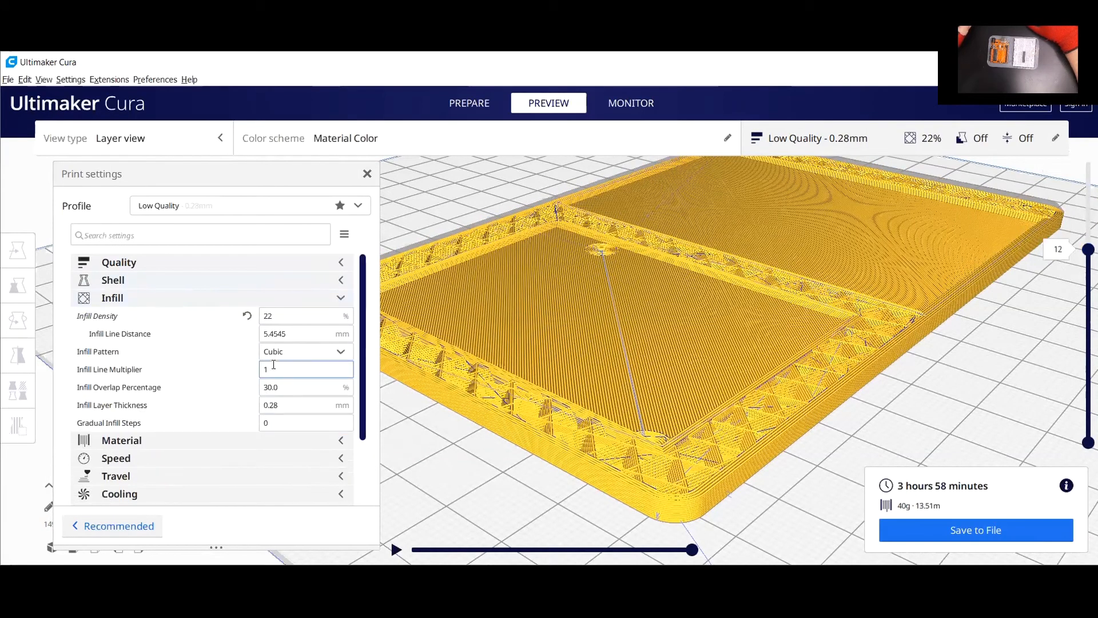
Collapse the infill settings, expand the material settings and set the printing temperature to 212 °C.
{"action": "left_click", "coordinate": [340, 298]}
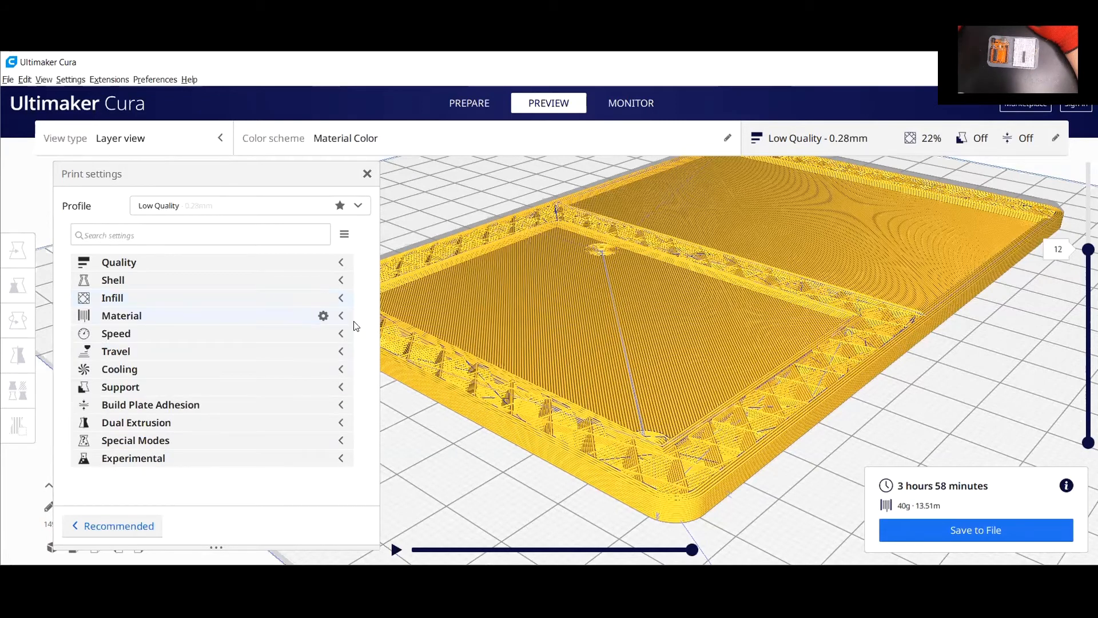
{"action": "left_click", "coordinate": [342, 316]}
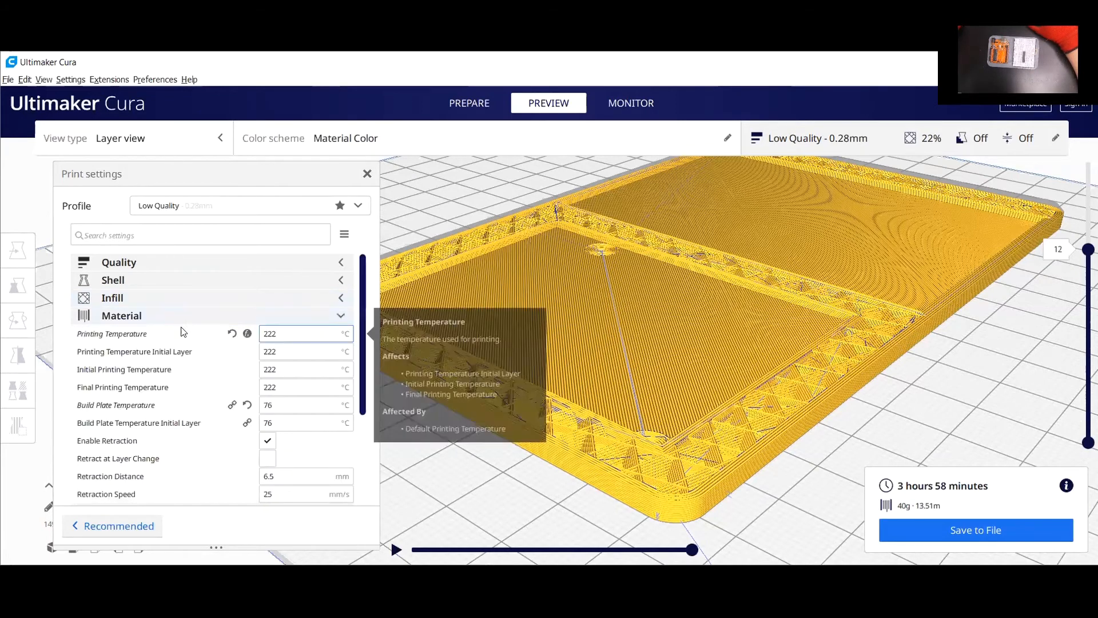
{"action": "double_click", "coordinate": [269, 333]}
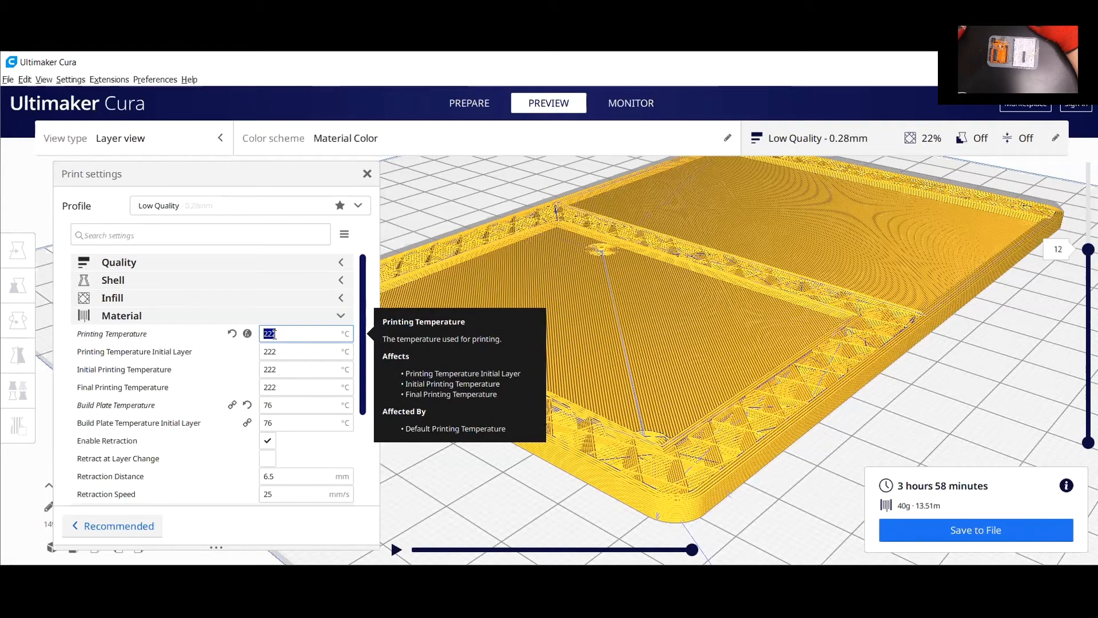
{"action": "type", "text": "1"}
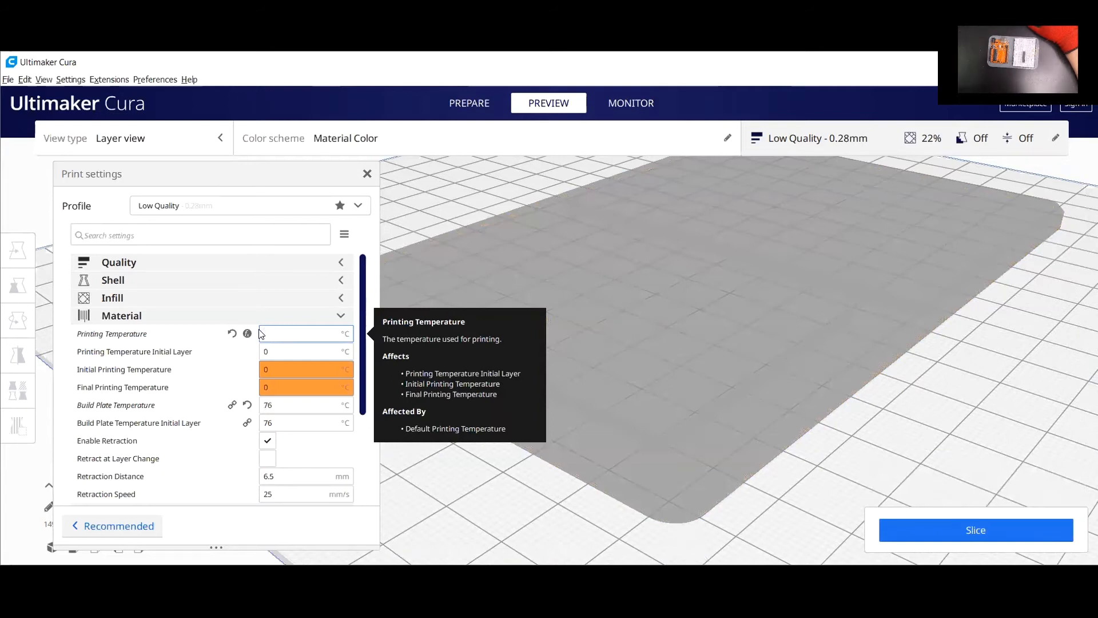
{"action": "type", "text": "212"}
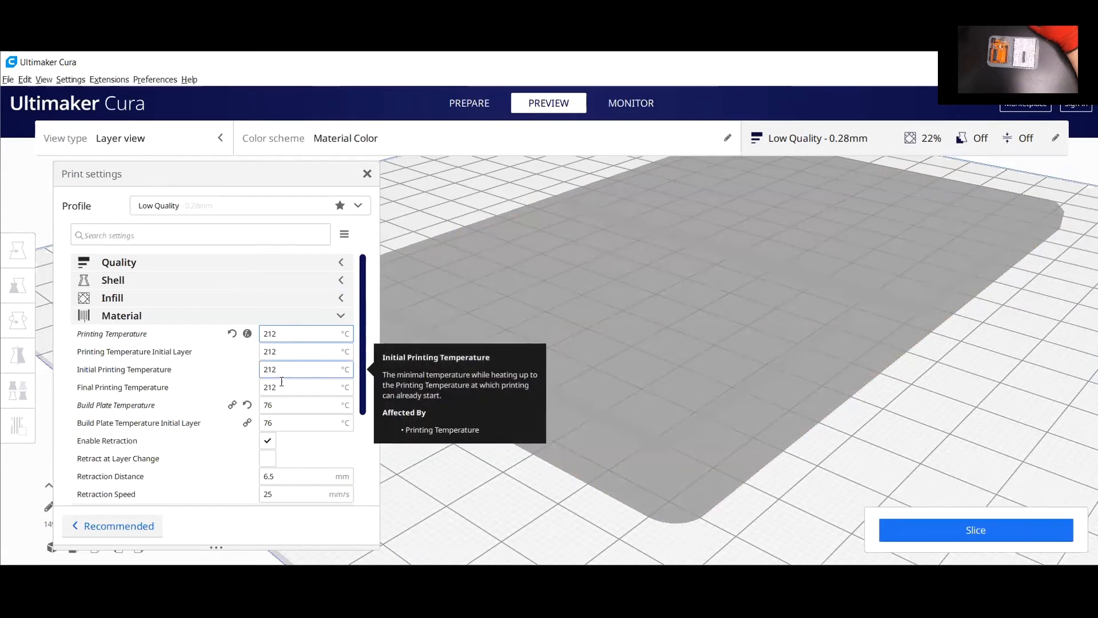
Review the printing temperature, build plate temperature and initial-layer build plate temperature in the material settings.
{"action": "double_click", "coordinate": [278, 334]}
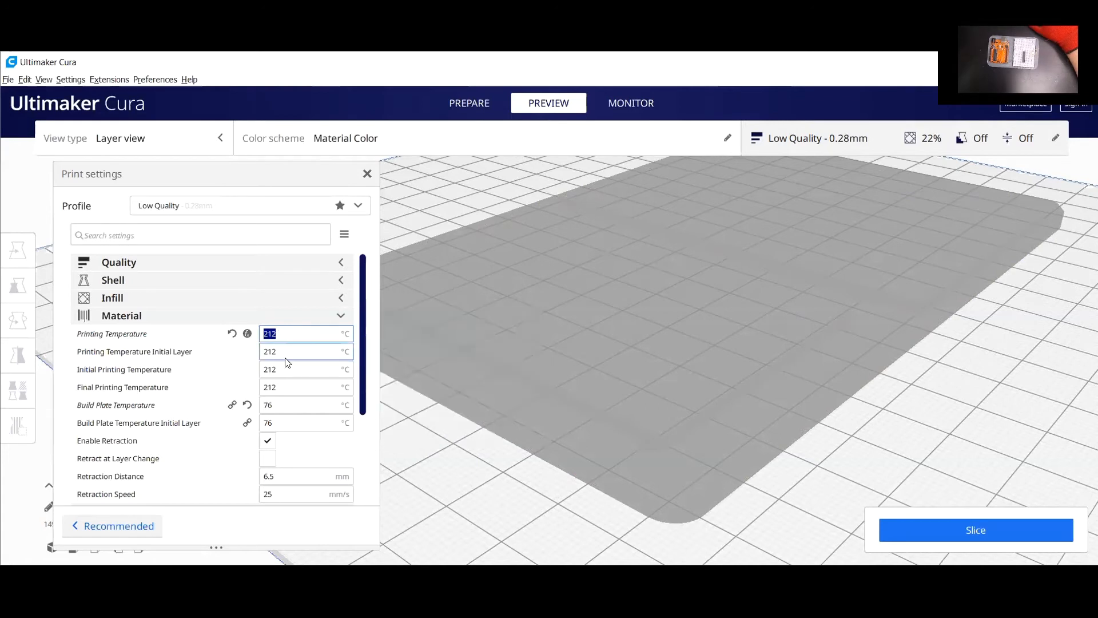
{"action": "left_click", "coordinate": [276, 405]}
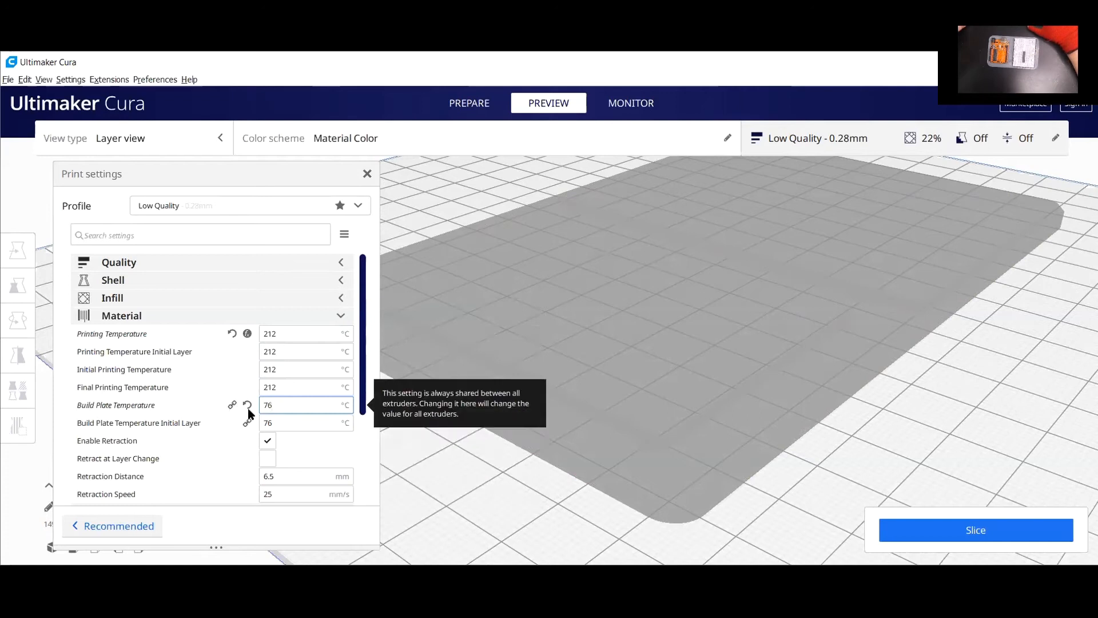
{"action": "left_click", "coordinate": [277, 404]}
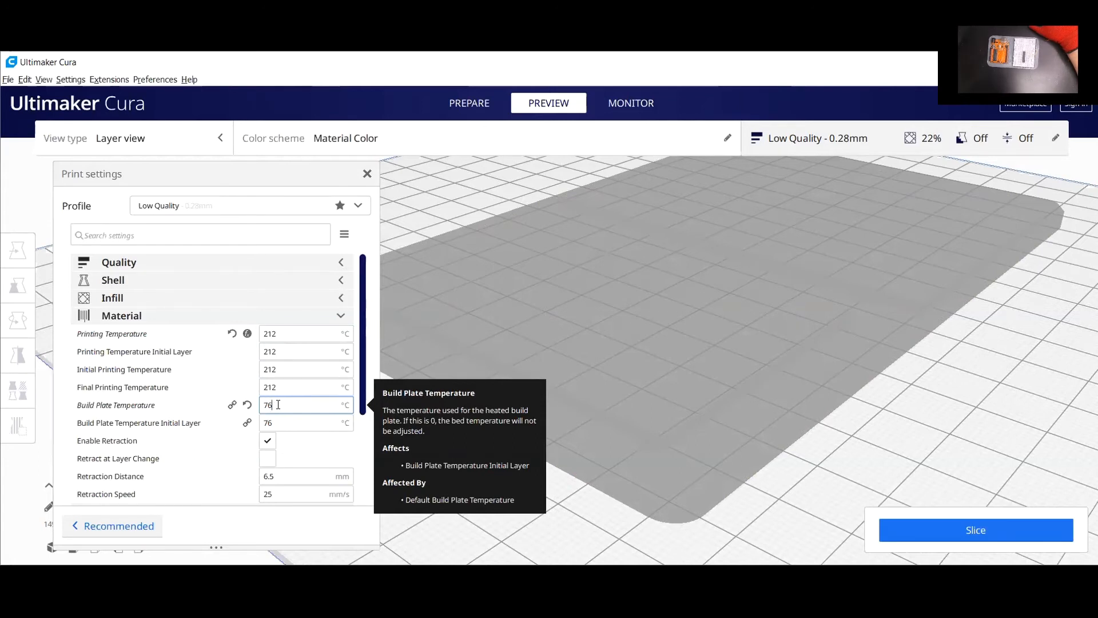
{"action": "left_click_drag", "start_coordinate": [278, 405], "coordinate": [263, 406]}
{"action": "left_click", "coordinate": [279, 405]}
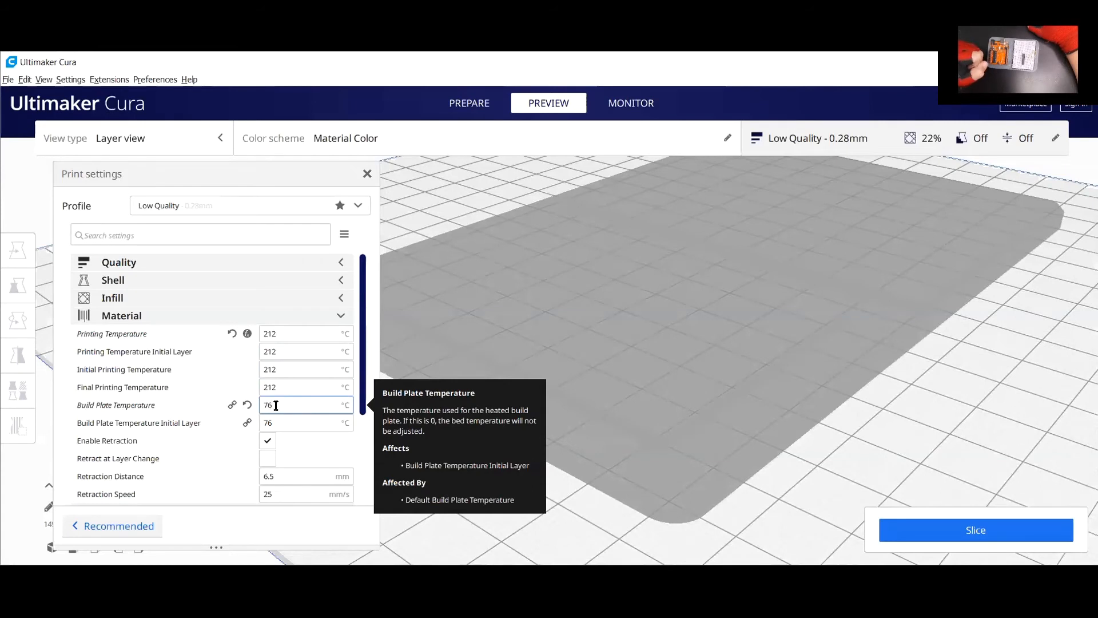
{"action": "left_click_drag", "start_coordinate": [276, 405], "coordinate": [262, 407]}
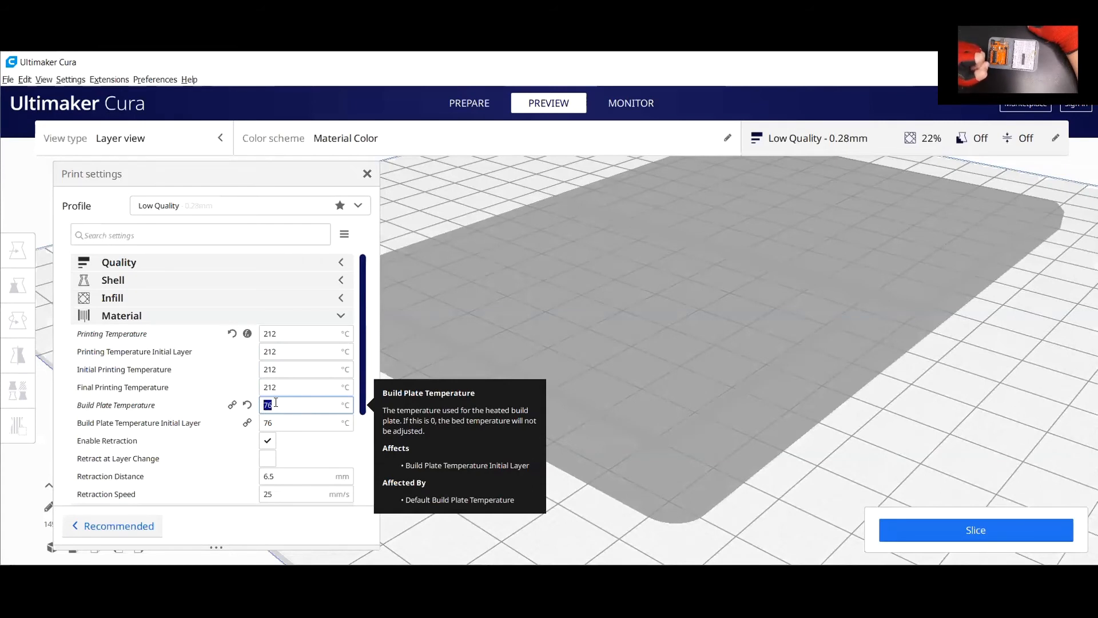
{"action": "left_click", "coordinate": [277, 405]}
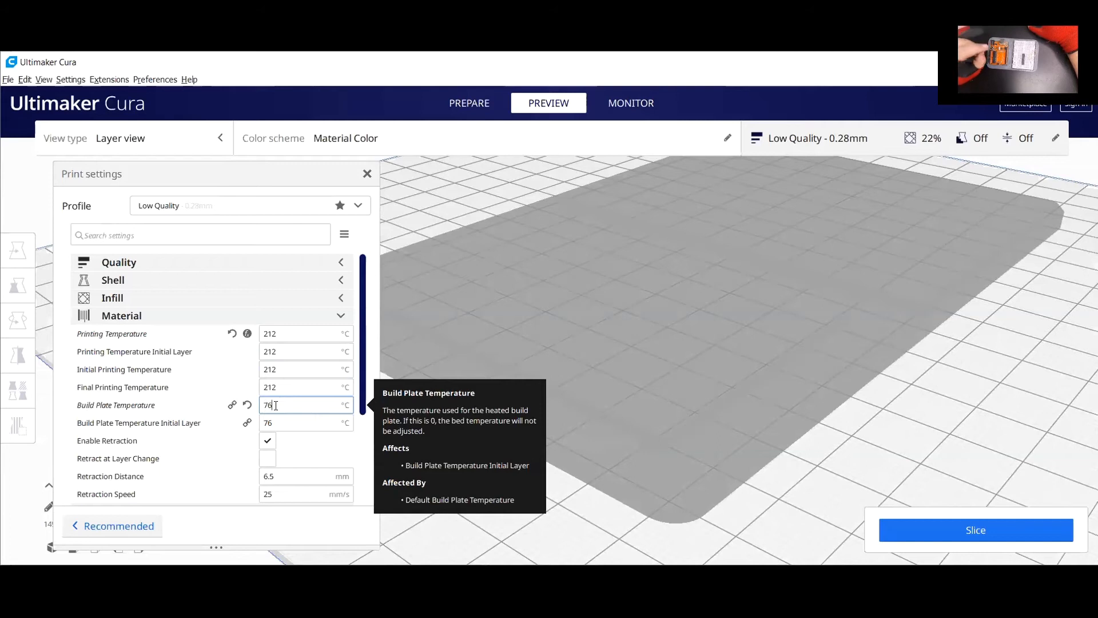
{"action": "left_click", "coordinate": [277, 421]}
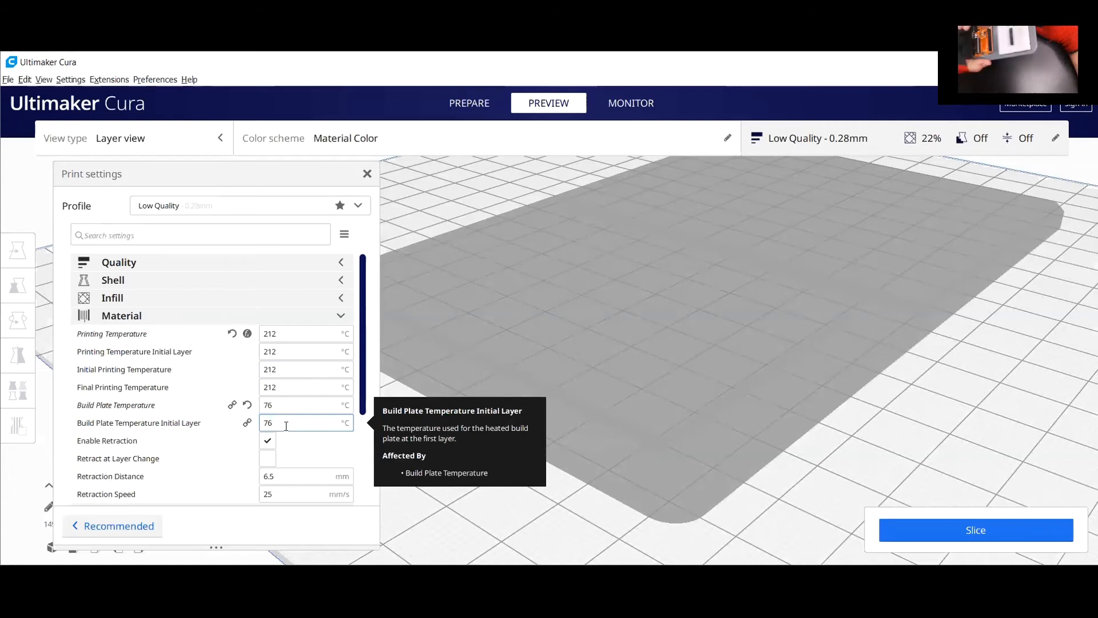
Reslice the board and review the retraction distance and the remaining material settings.
{"action": "left_click", "coordinate": [1008, 530]}
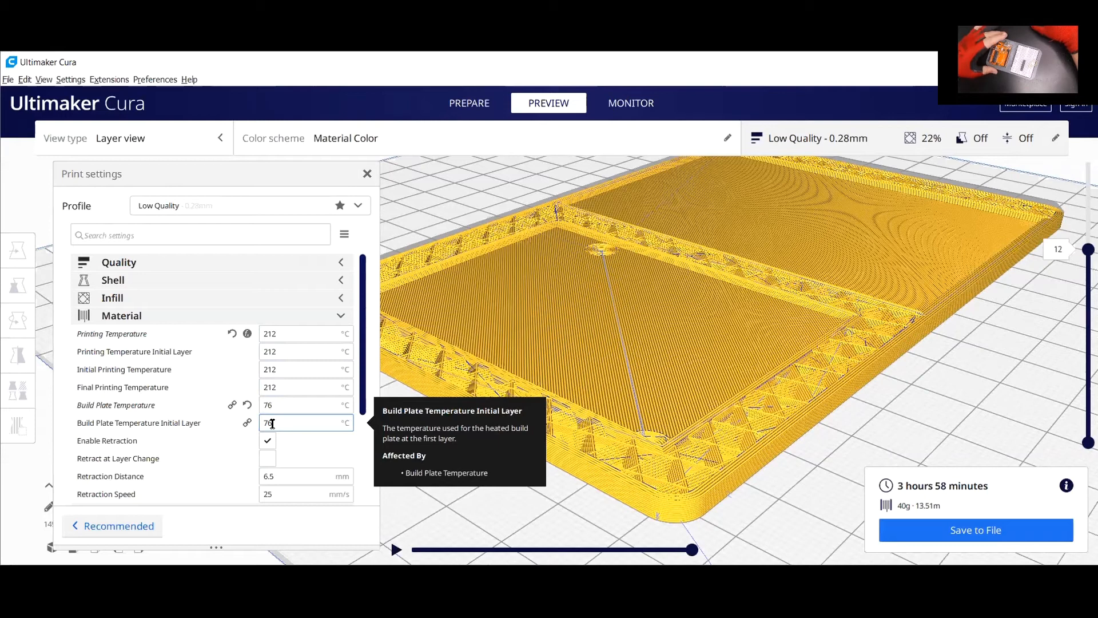
{"action": "scroll", "coordinate": [273, 427], "scroll_direction": "down", "scroll_amount": 1}
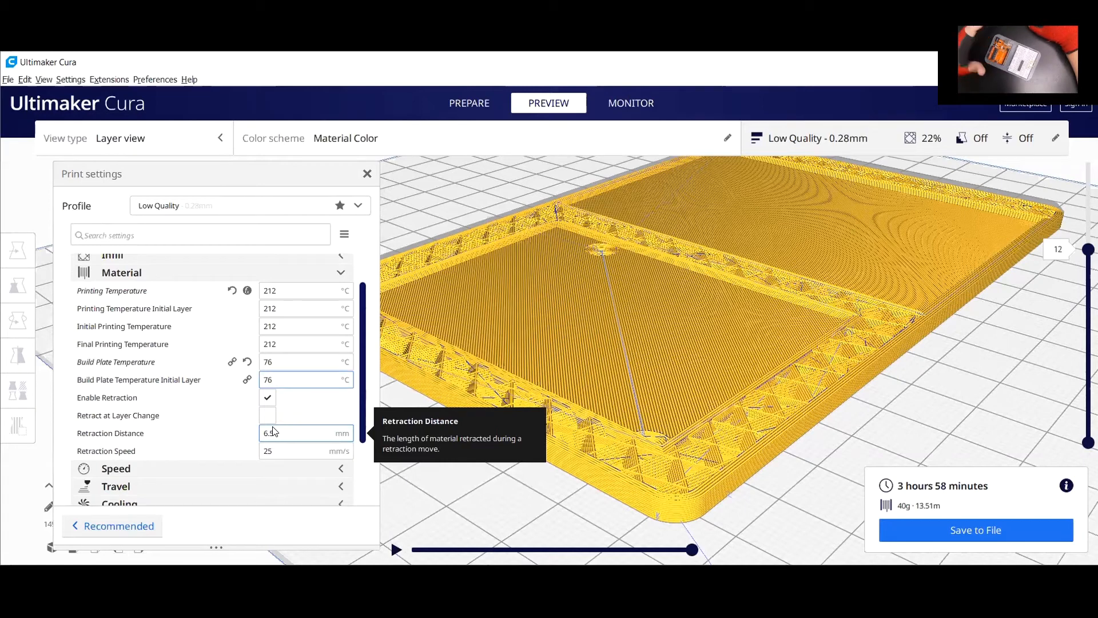
{"action": "left_click", "coordinate": [284, 435]}
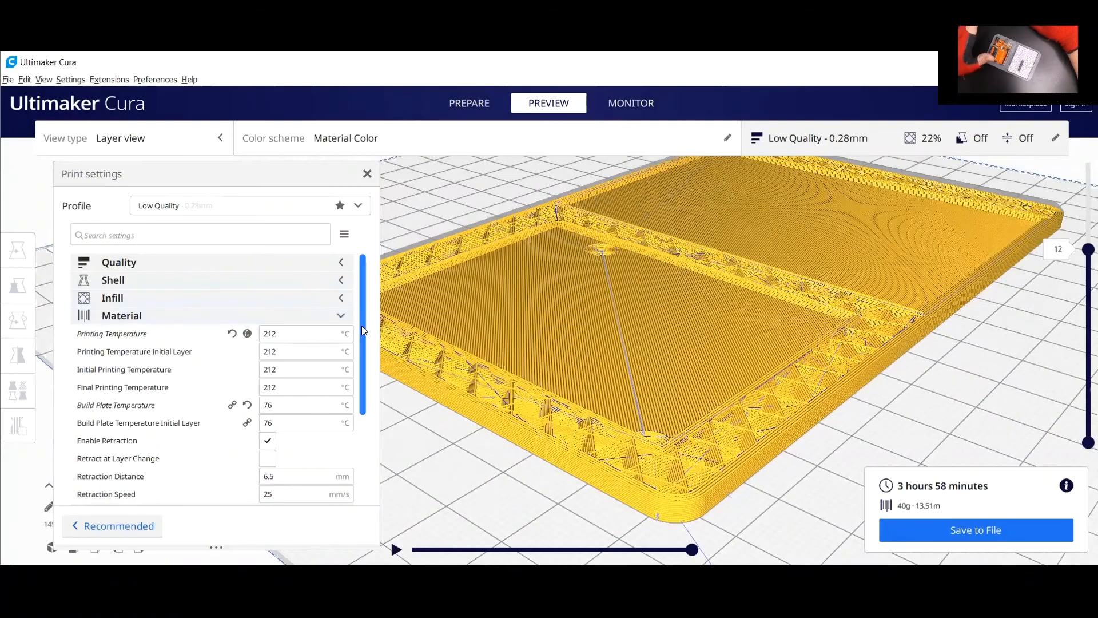
{"action": "left_click_drag", "start_coordinate": [362, 328], "coordinate": [359, 348]}
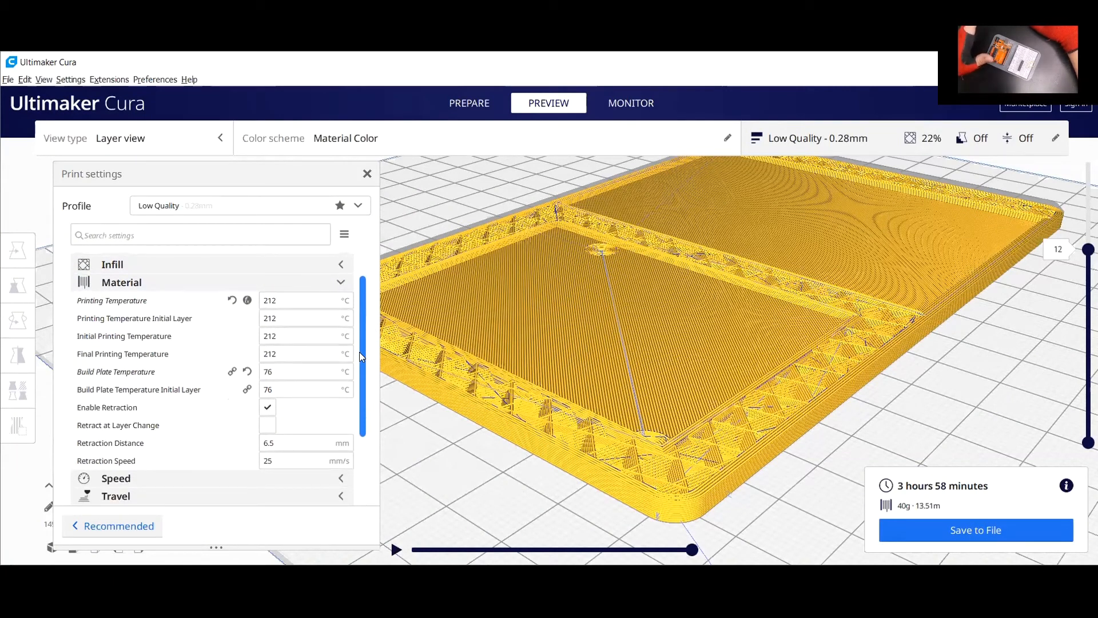
{"action": "left_click_drag", "start_coordinate": [361, 356], "coordinate": [360, 461]}
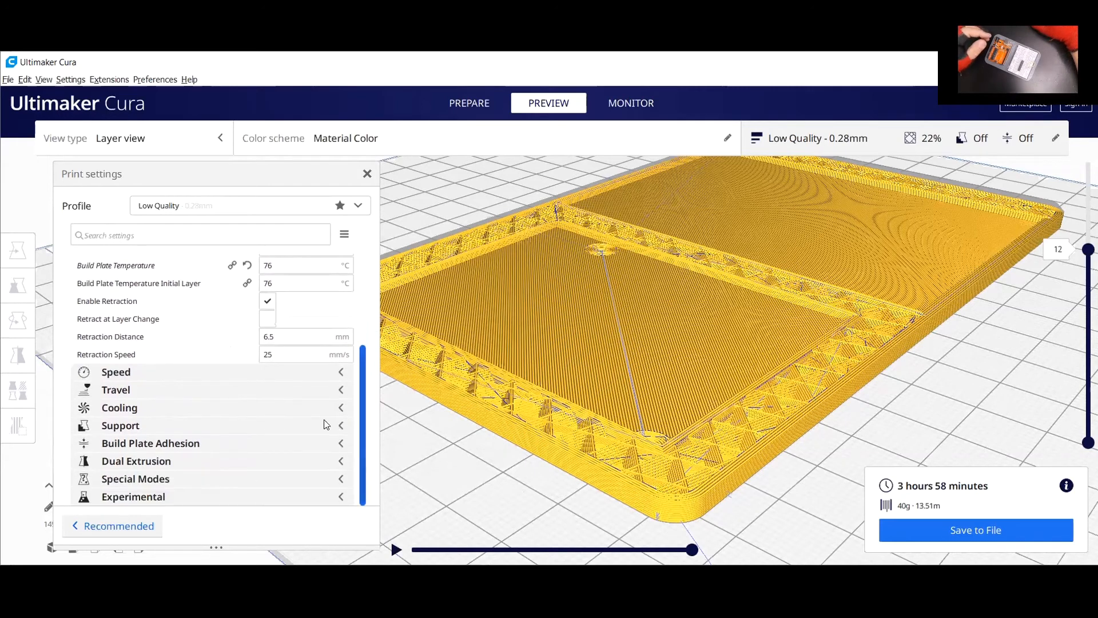
Expand the speed settings and set the travel speed to 66 mm/s.
{"action": "left_click", "coordinate": [337, 372]}
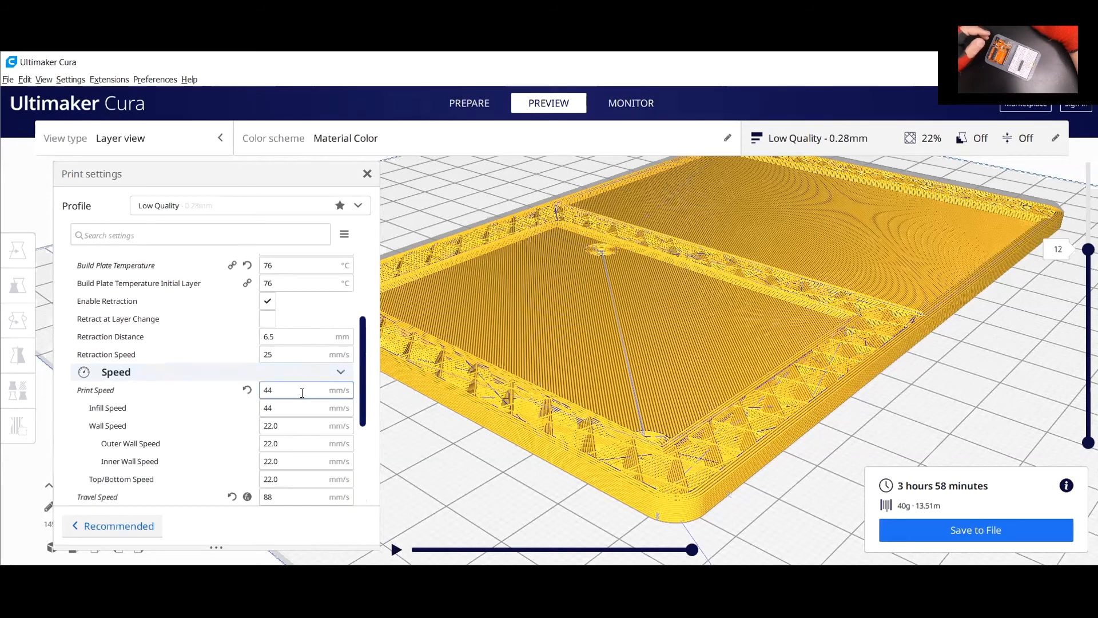
{"action": "scroll", "coordinate": [281, 479], "scroll_direction": "down", "scroll_amount": 1}
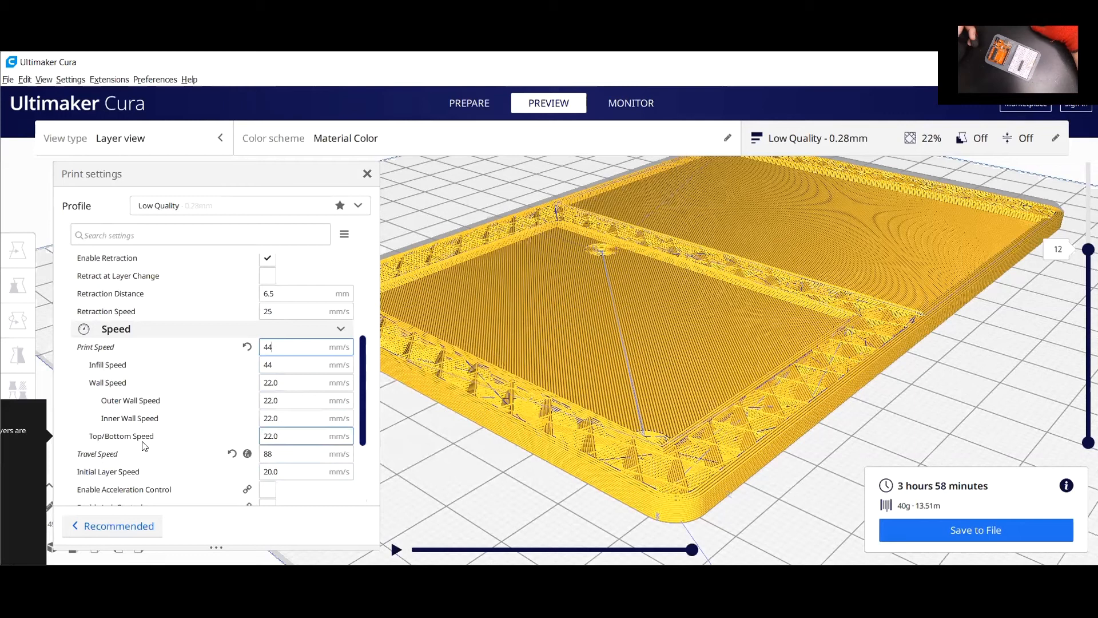
{"action": "double_click", "coordinate": [276, 453]}
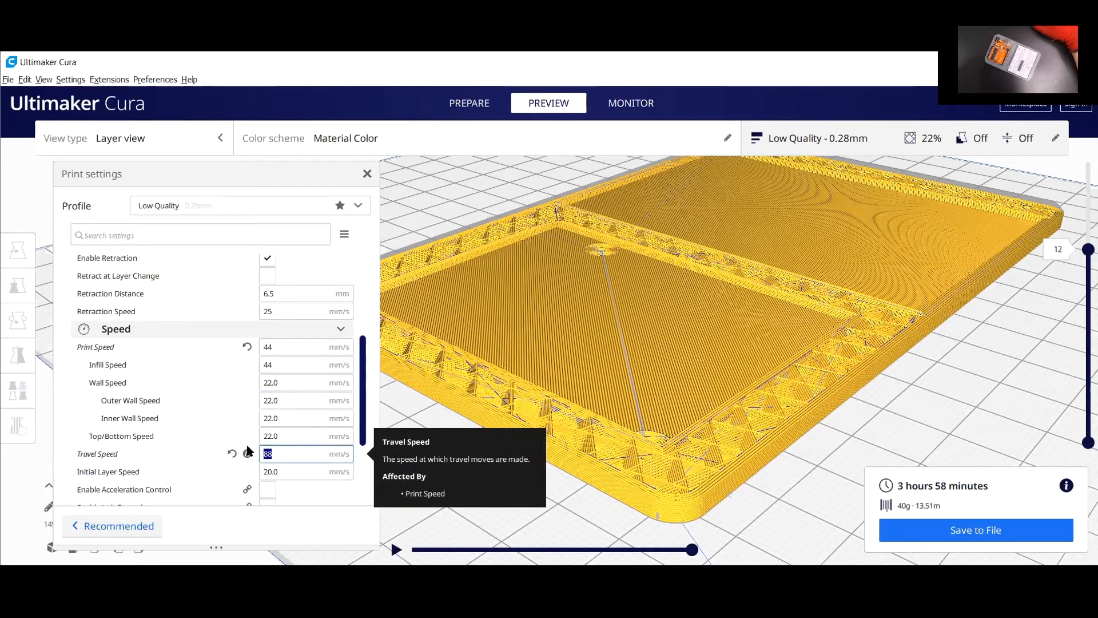
{"action": "type", "text": "66"}
Review the fan speed, minimum layer time and lift head options in the cooling settings, and collapse that category.
{"action": "scroll", "coordinate": [348, 426], "scroll_direction": "down", "scroll_amount": 5}
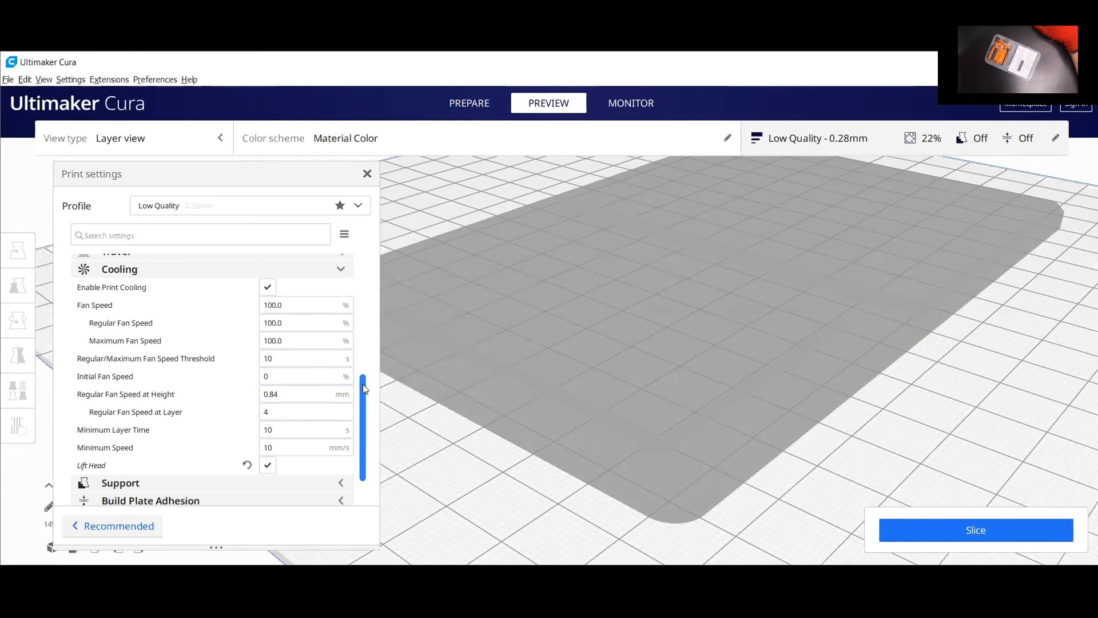
{"action": "scroll", "coordinate": [360, 394], "scroll_direction": "down", "scroll_amount": 2}
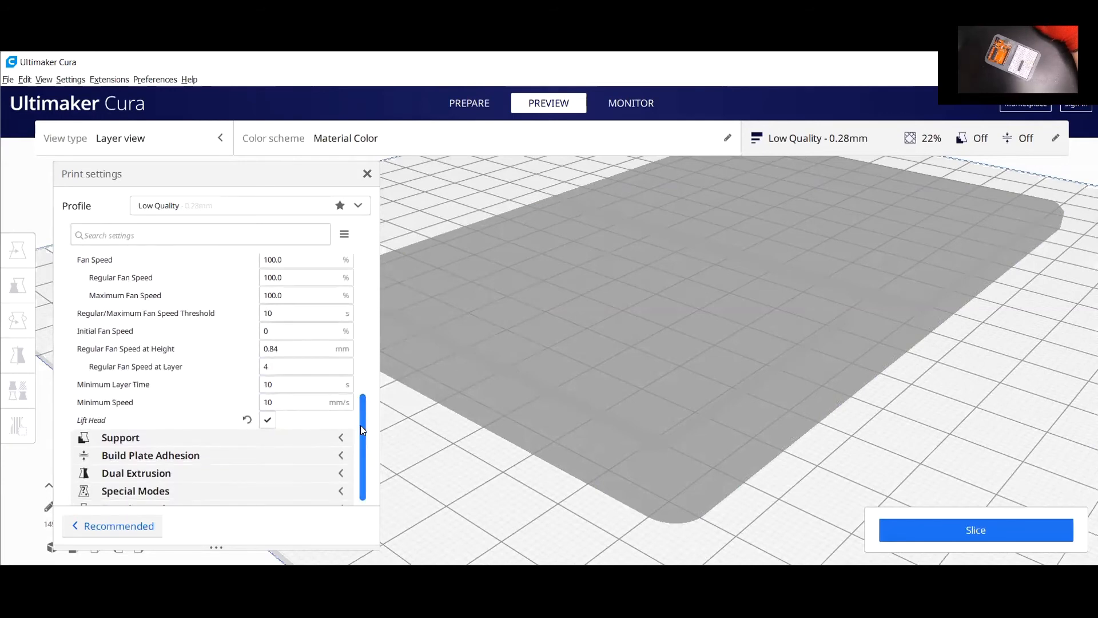
{"action": "scroll", "coordinate": [361, 420], "scroll_direction": "up", "scroll_amount": 4}
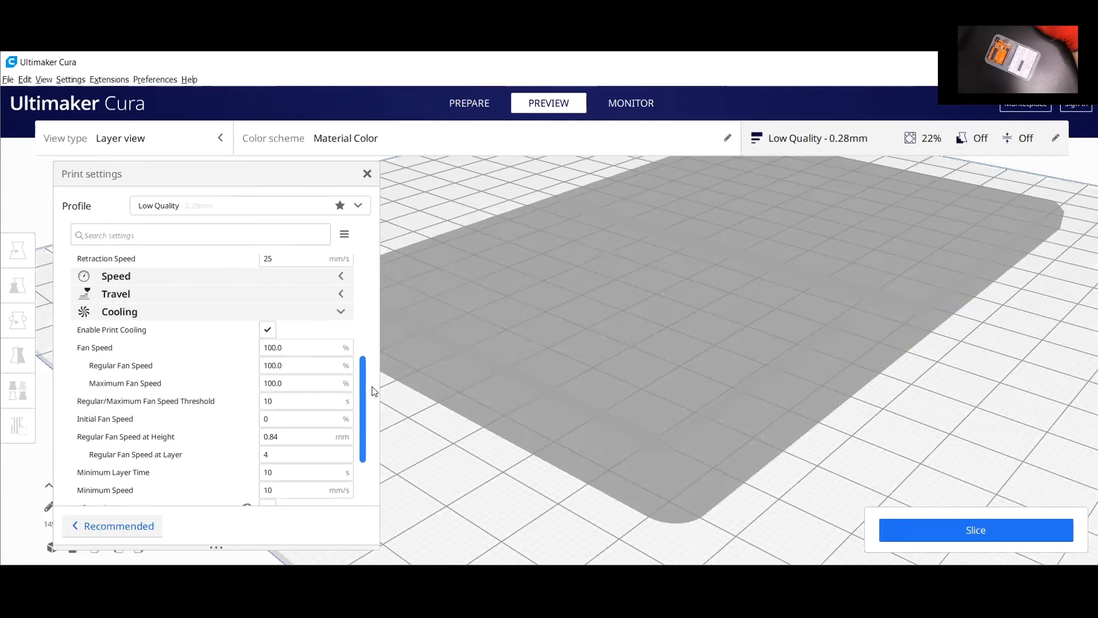
{"action": "left_click", "coordinate": [340, 315]}
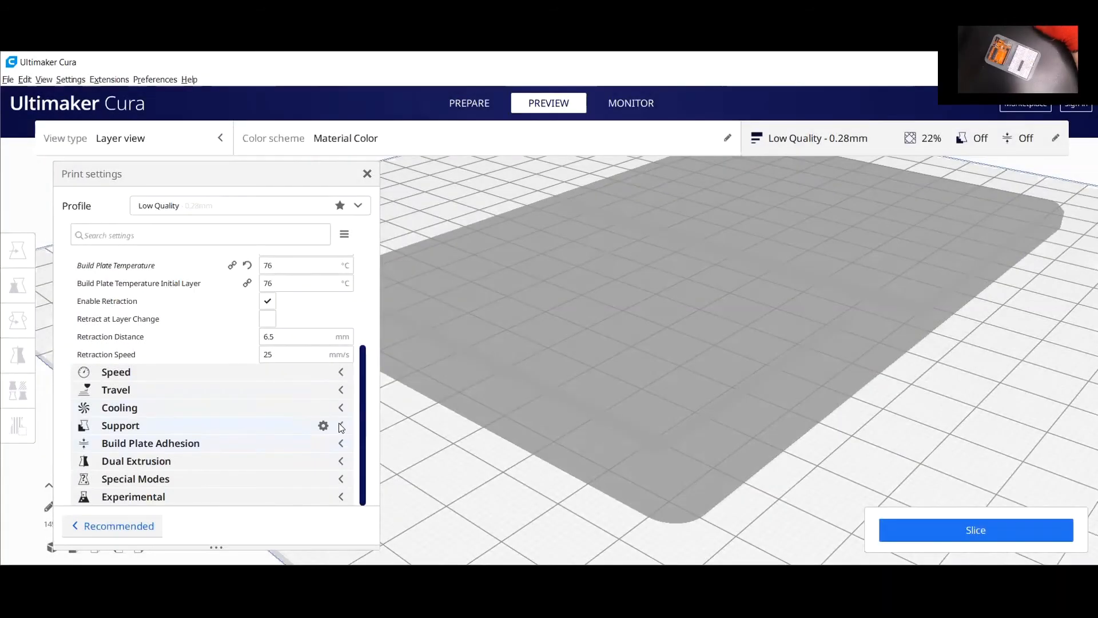
Enable support generation to examine its placement, overhang angle, pattern, density and interface options, and disable it again.
{"action": "left_click", "coordinate": [341, 426]}
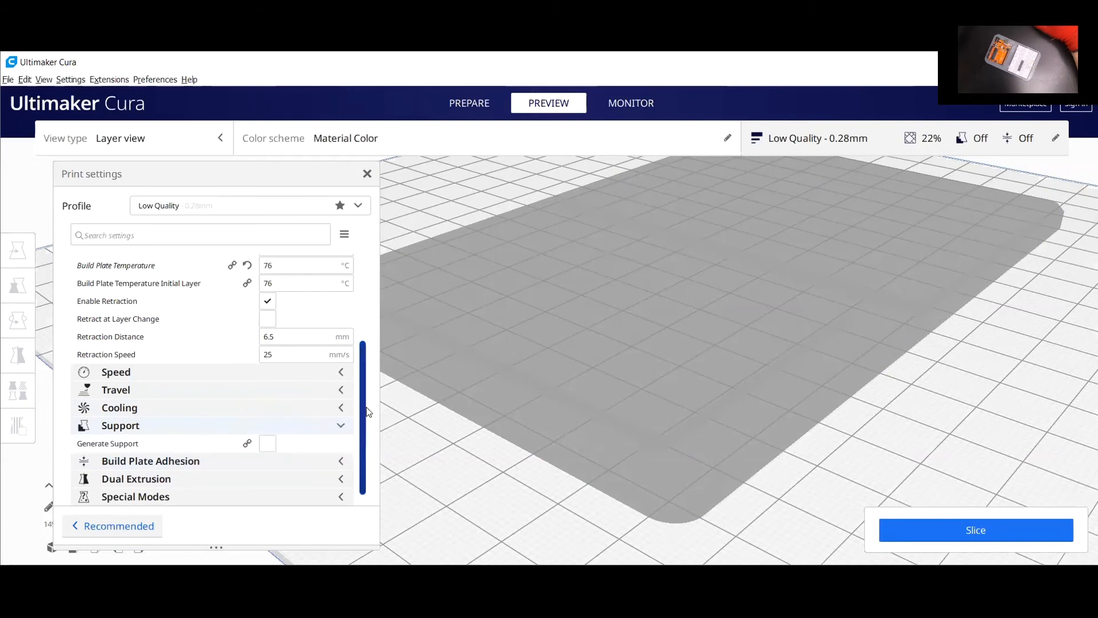
{"action": "scroll", "coordinate": [361, 417], "scroll_direction": "down", "scroll_amount": 1}
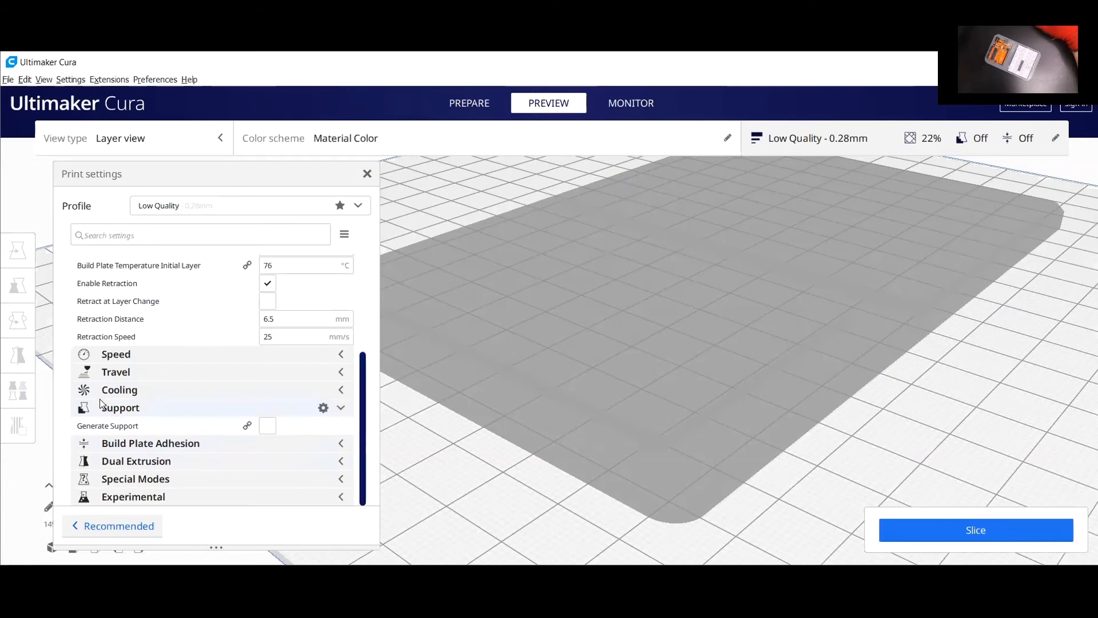
{"action": "left_click", "coordinate": [267, 429]}
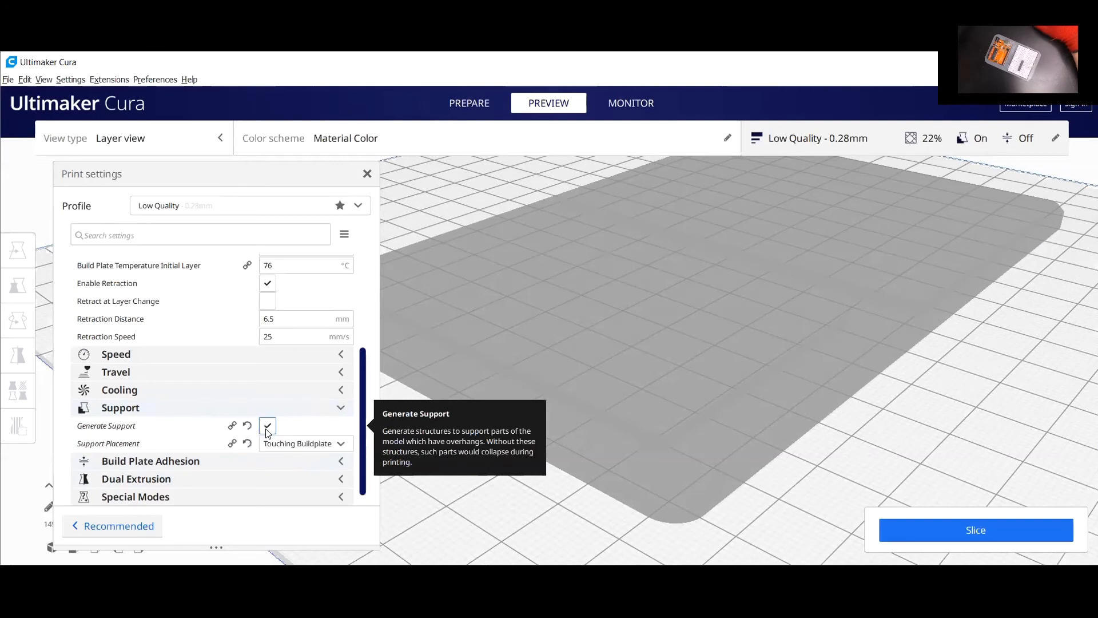
{"action": "left_click_drag", "start_coordinate": [364, 395], "coordinate": [351, 445]}
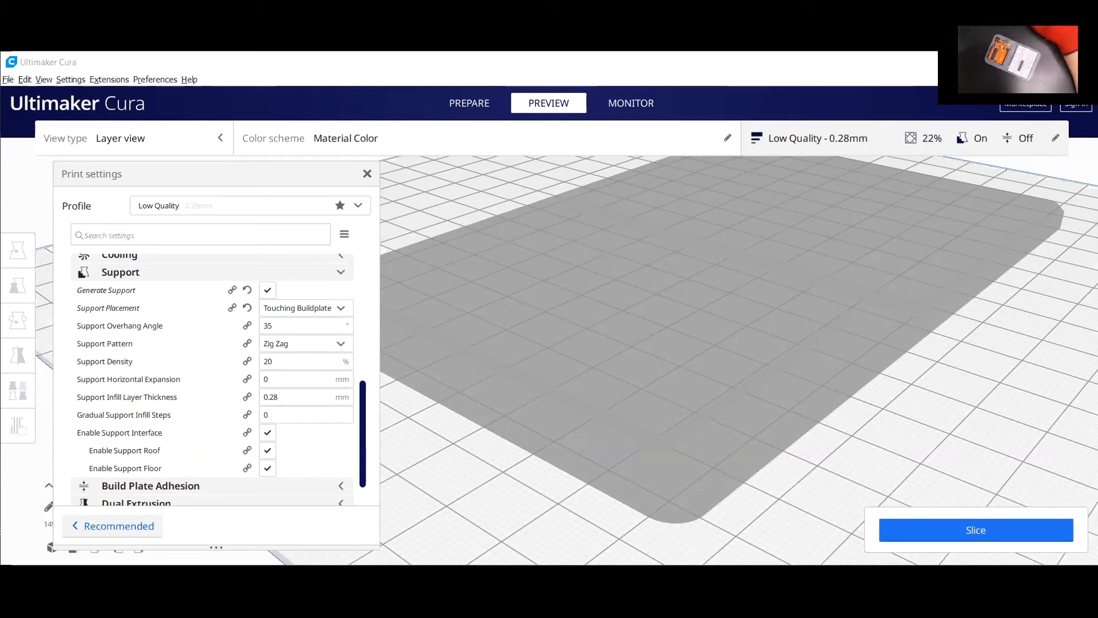
{"action": "left_click", "coordinate": [706, 352]}
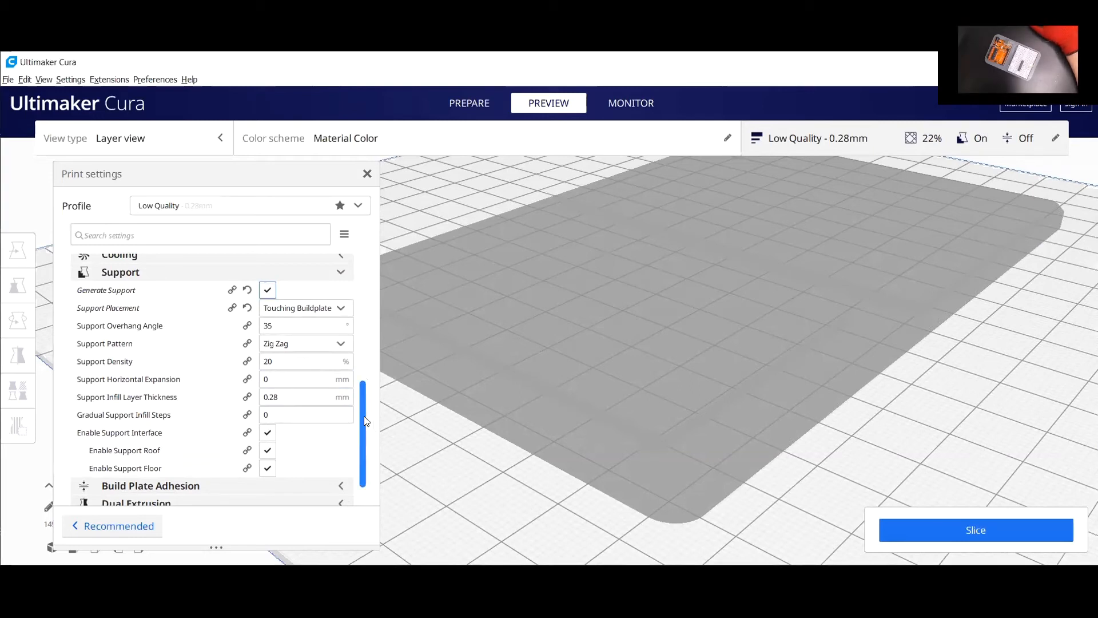
{"action": "left_click_drag", "start_coordinate": [361, 414], "coordinate": [367, 457]}
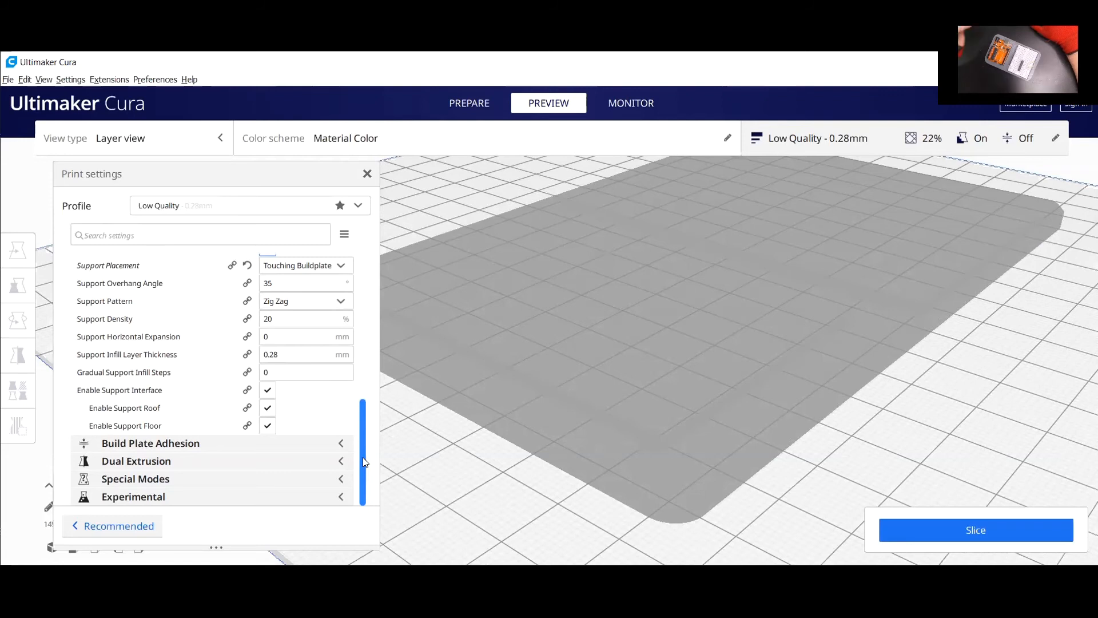
{"action": "scroll", "coordinate": [365, 438], "scroll_direction": "up", "scroll_amount": 2}
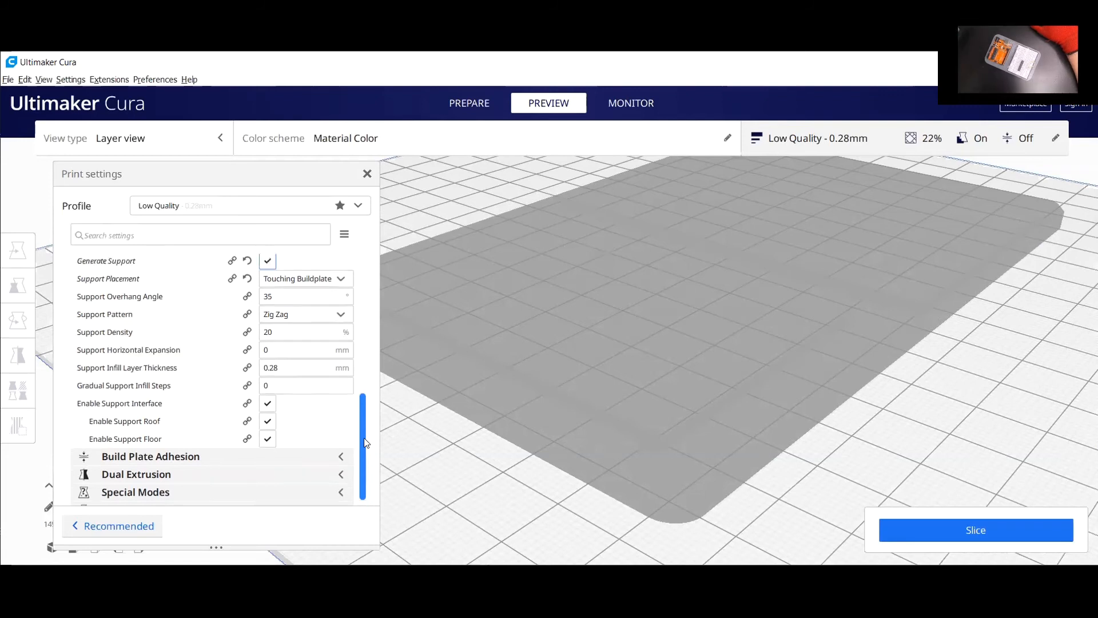
{"action": "scroll", "coordinate": [367, 425], "scroll_direction": "down", "scroll_amount": 1}
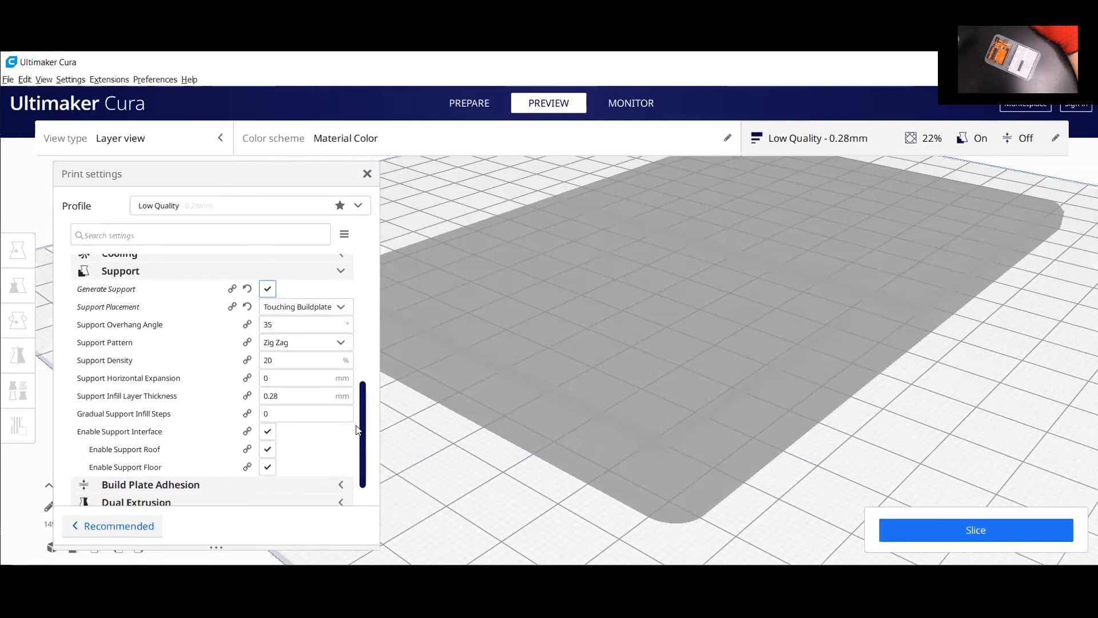
{"action": "left_click", "coordinate": [269, 290]}
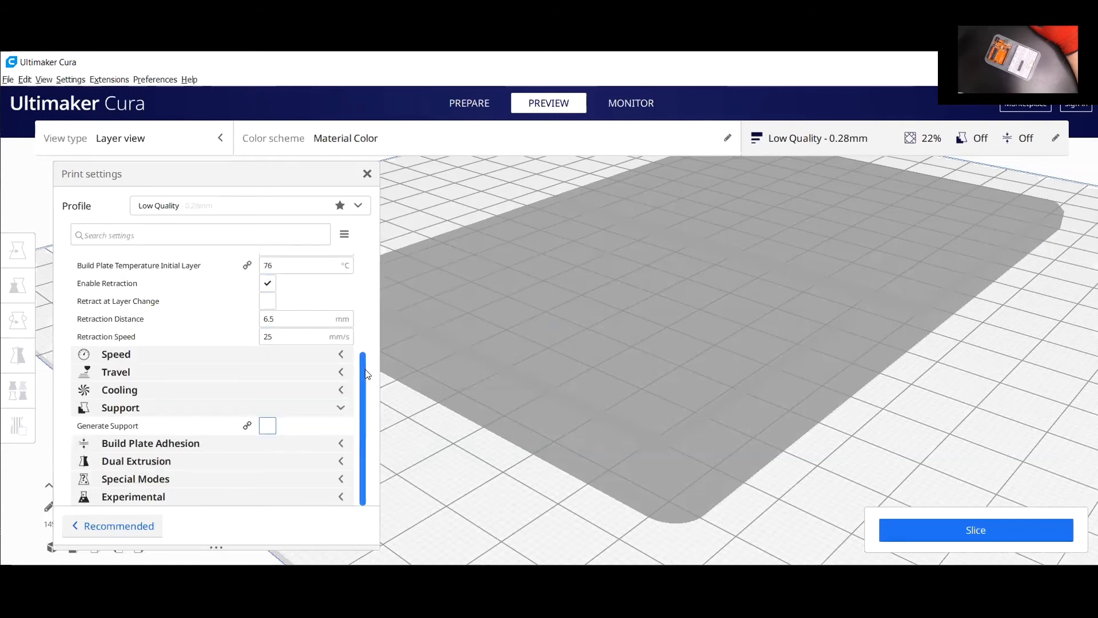
Re-enable support generation and switch the support placement between Everywhere and Touching Buildplate, ending on Touching Buildplate.
{"action": "left_click", "coordinate": [266, 428]}
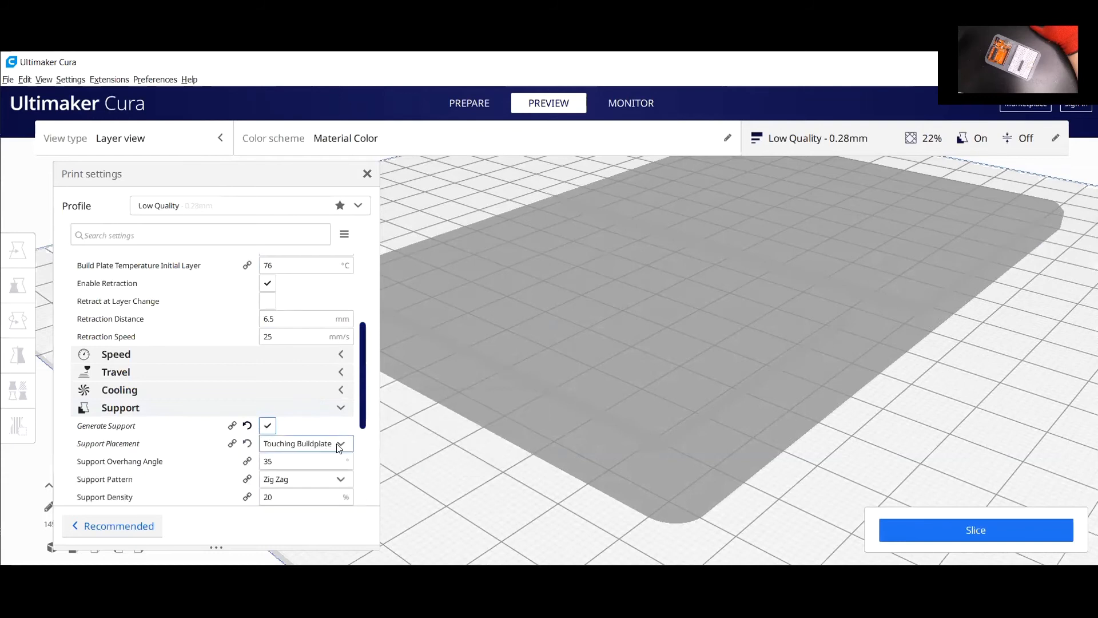
{"action": "left_click", "coordinate": [344, 447]}
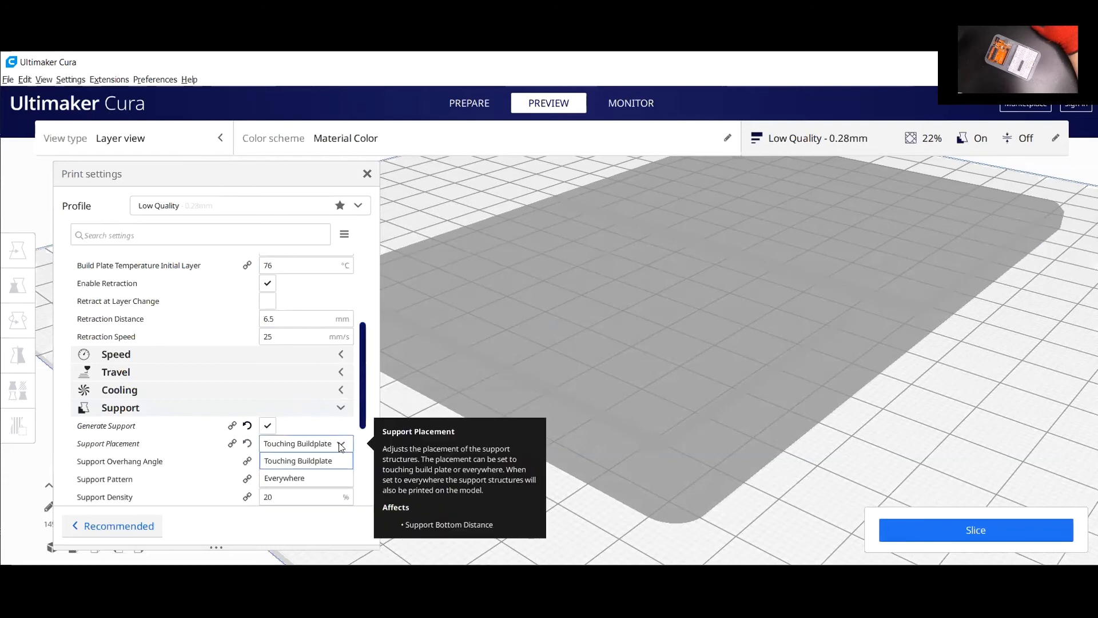
{"action": "left_click", "coordinate": [296, 480]}
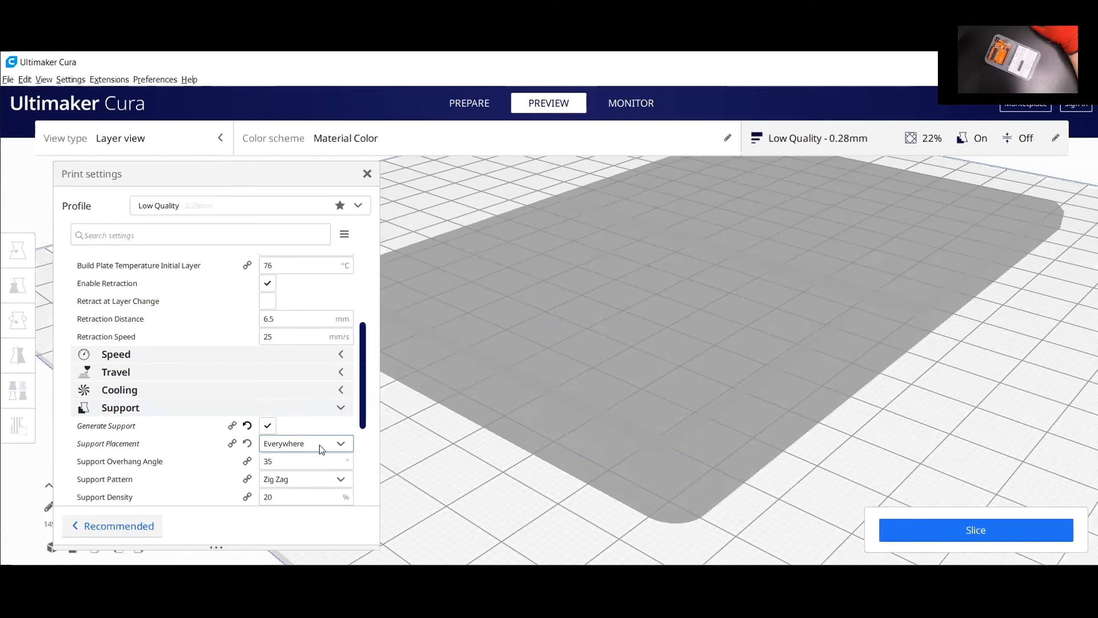
{"action": "left_click", "coordinate": [338, 448]}
{"action": "left_click", "coordinate": [309, 462]}
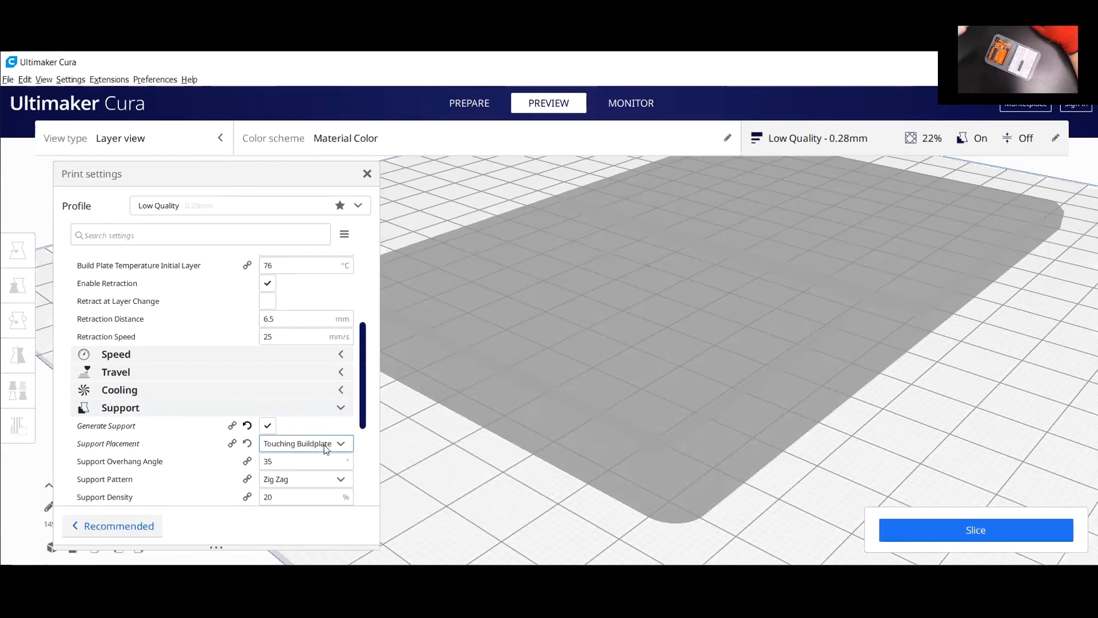
{"action": "left_click", "coordinate": [340, 448]}
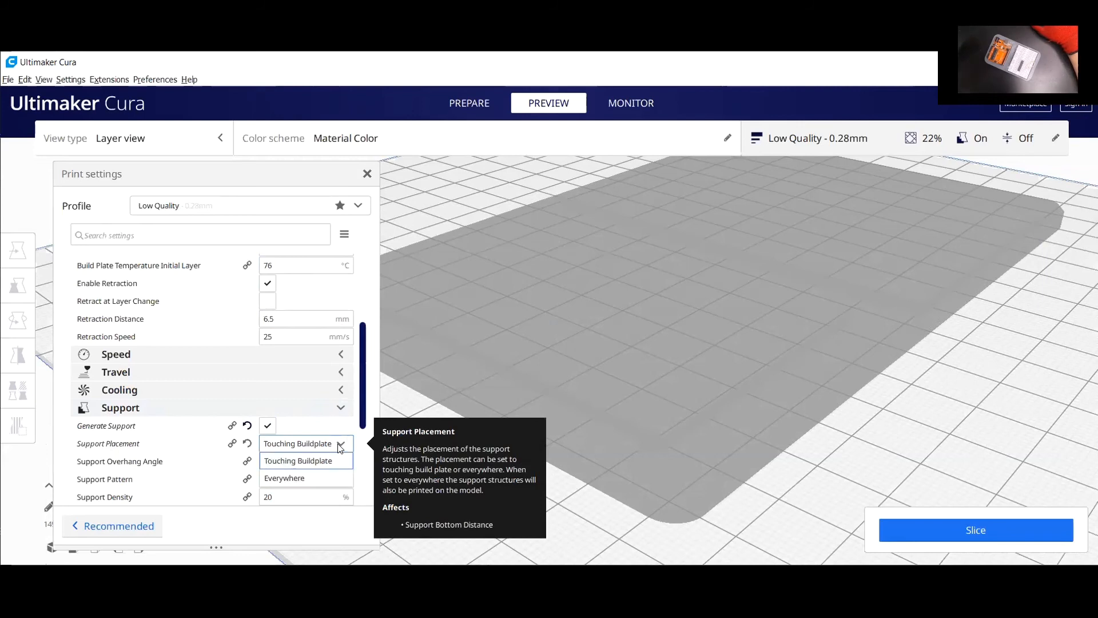
{"action": "left_click", "coordinate": [306, 478]}
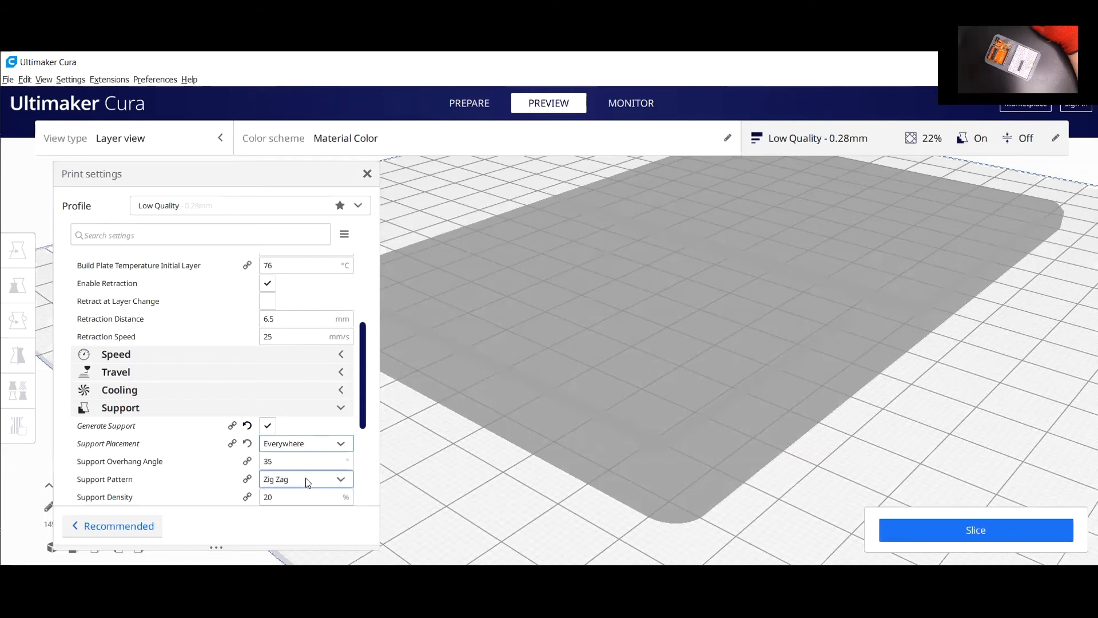
{"action": "left_click", "coordinate": [342, 449]}
{"action": "left_click", "coordinate": [330, 458]}
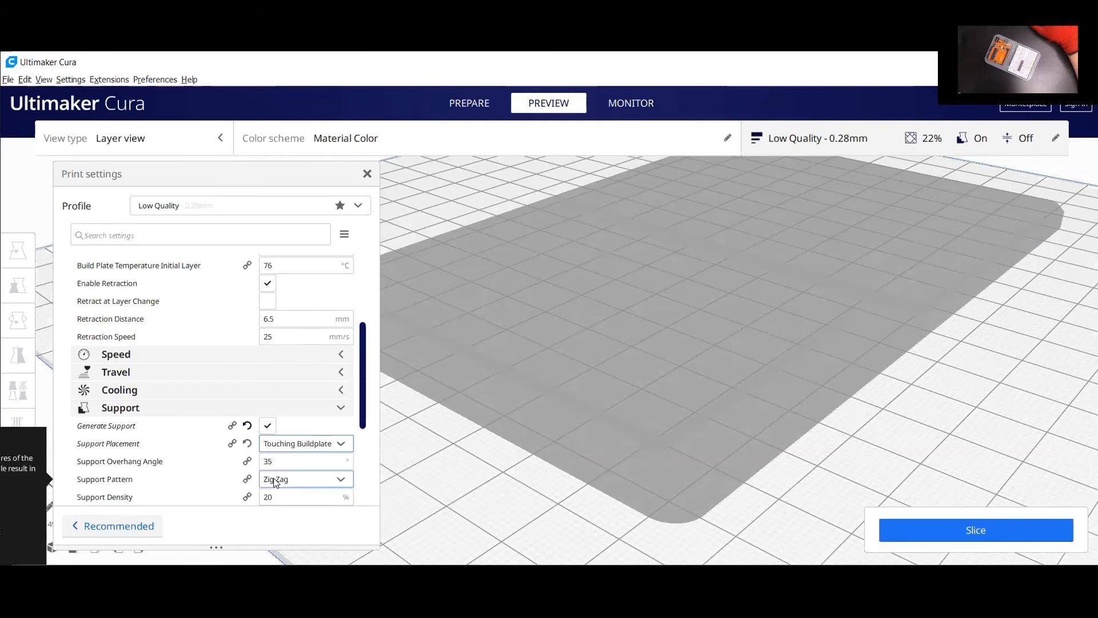
Look through the support patterns, keep Zig Zag, and turn support generation off.
{"action": "left_click", "coordinate": [343, 482]}
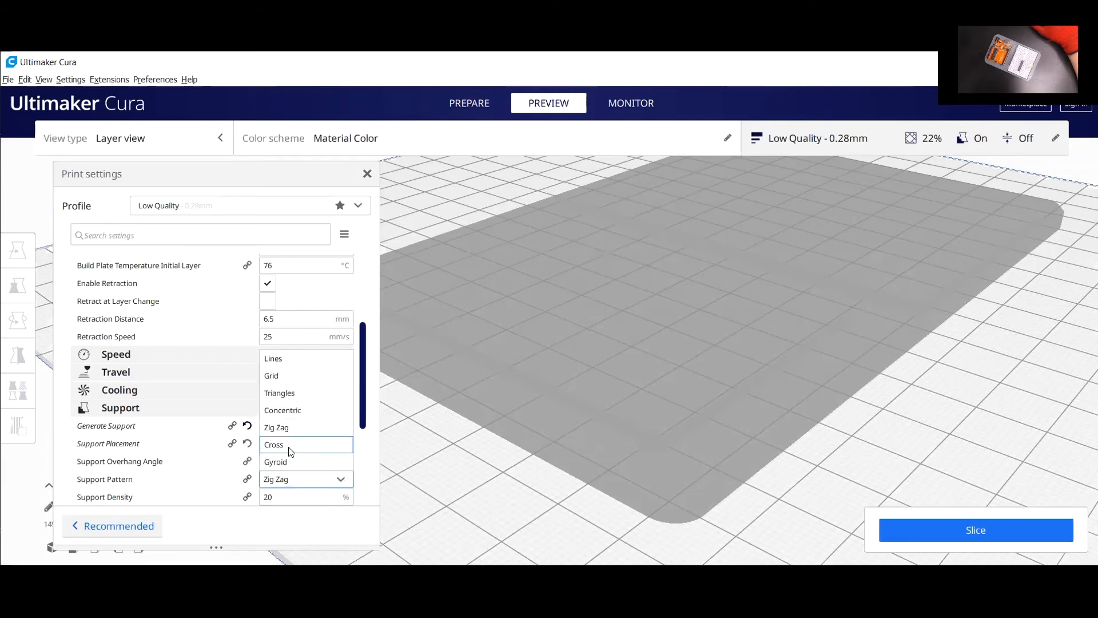
{"action": "left_click", "coordinate": [281, 423]}
{"action": "scroll", "coordinate": [322, 482], "scroll_direction": "down", "scroll_amount": 1}
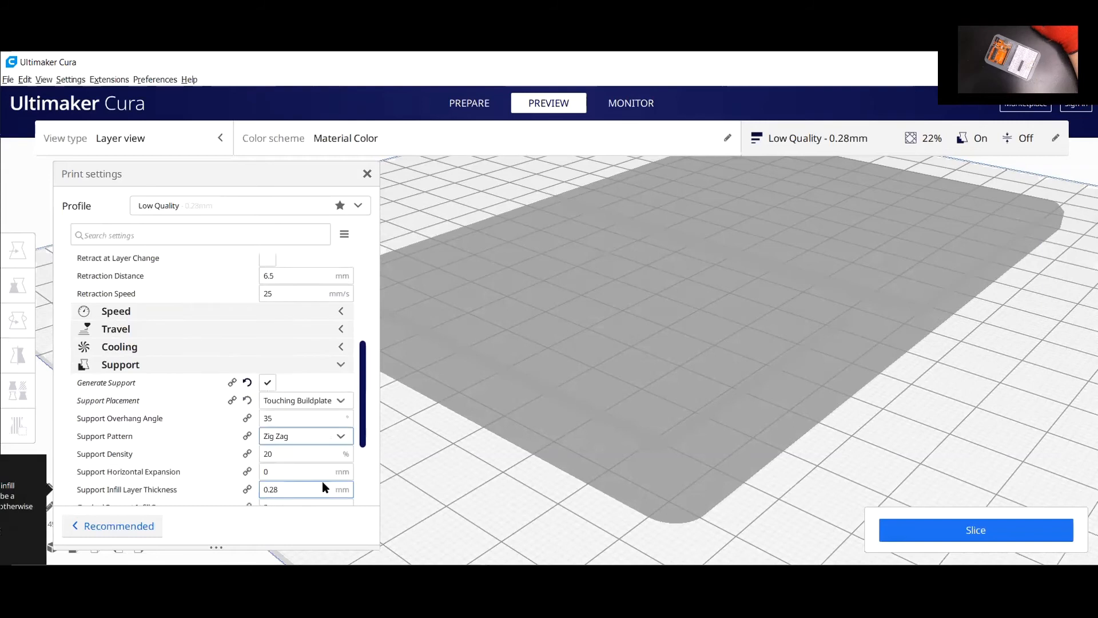
{"action": "scroll", "coordinate": [303, 475], "scroll_direction": "down", "scroll_amount": 1}
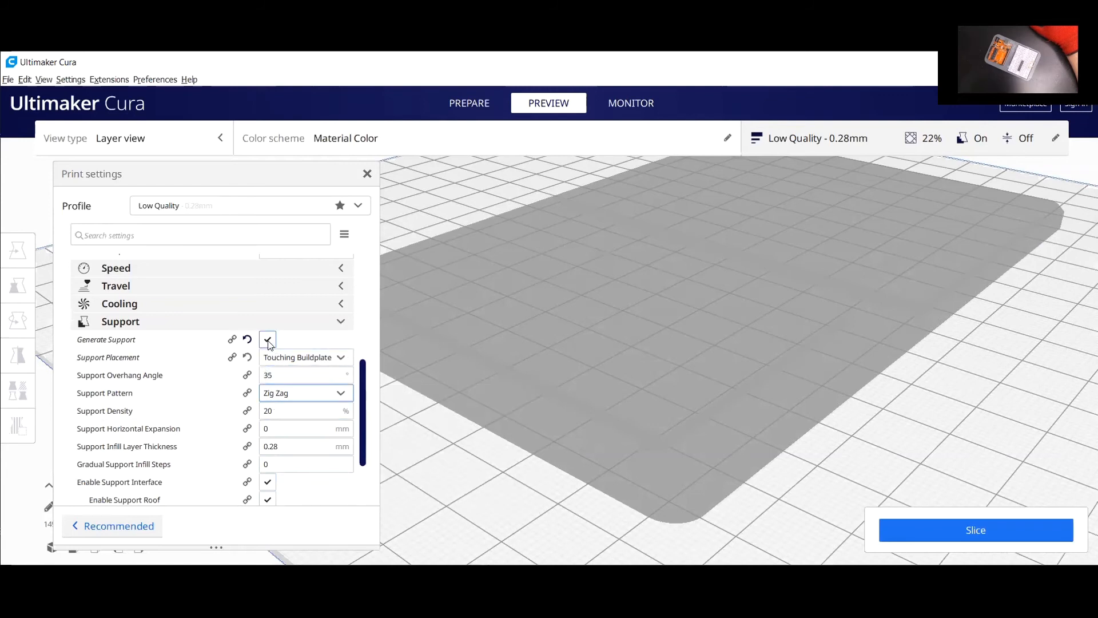
{"action": "mouse_move", "coordinate": [269, 344]}
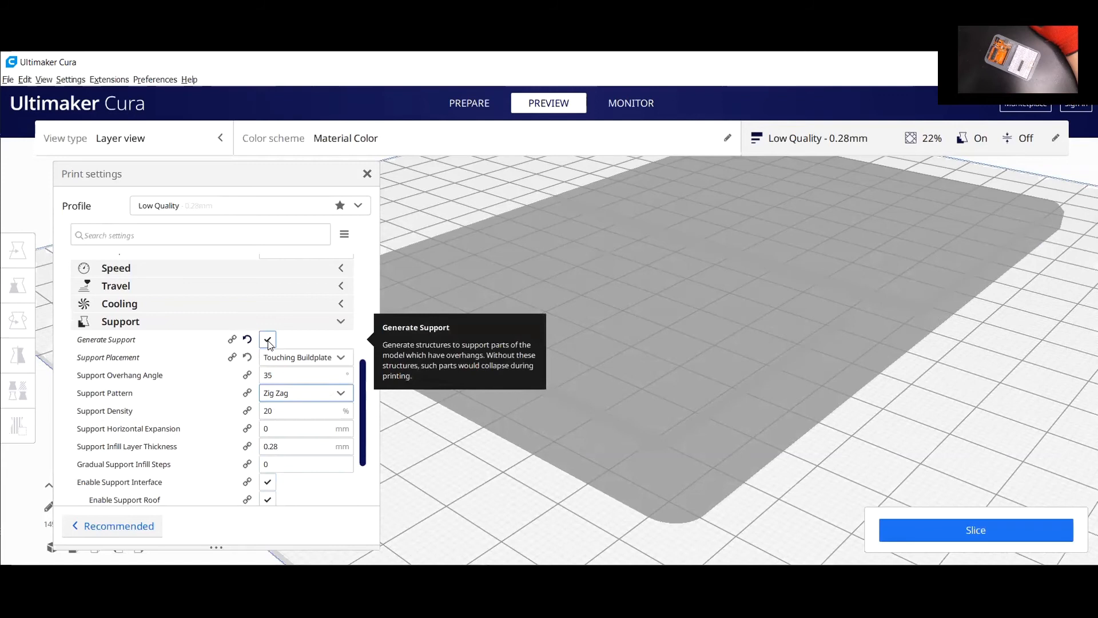
{"action": "left_click", "coordinate": [268, 341]}
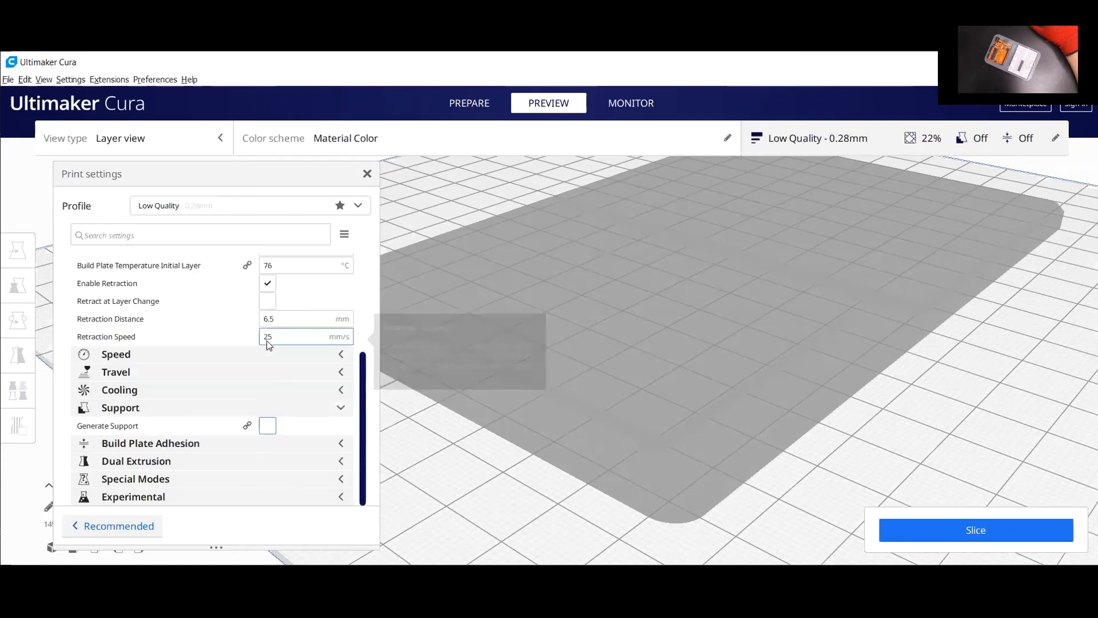
Expand the build plate adhesion settings, set the adhesion type to Skirt and reslice the board.
{"action": "left_click", "coordinate": [342, 444]}
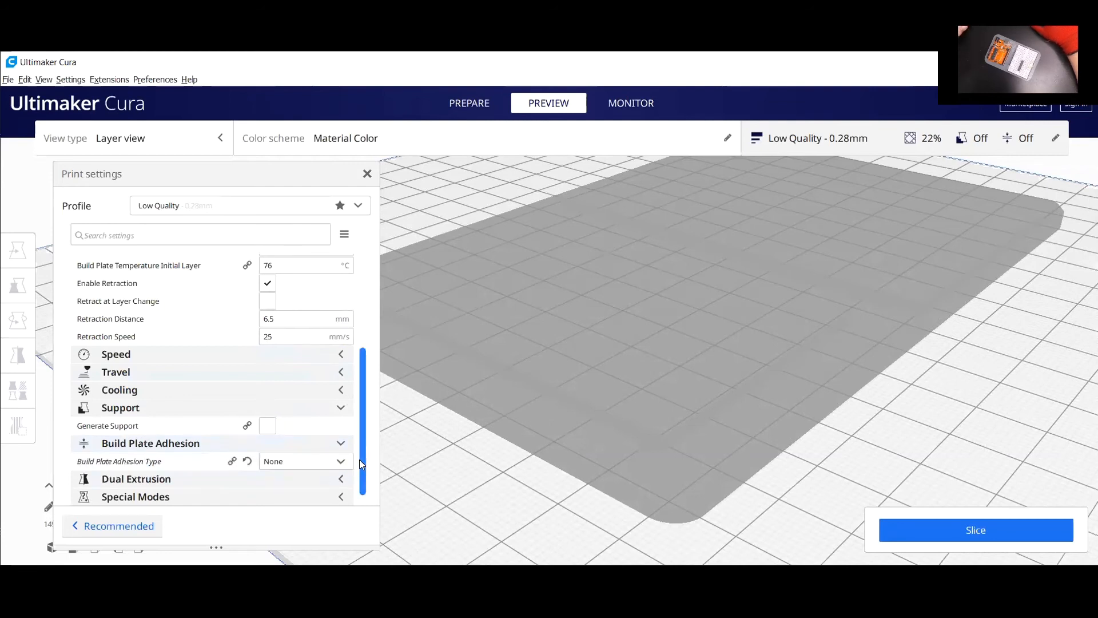
{"action": "scroll", "coordinate": [369, 486], "scroll_direction": "down", "scroll_amount": 1}
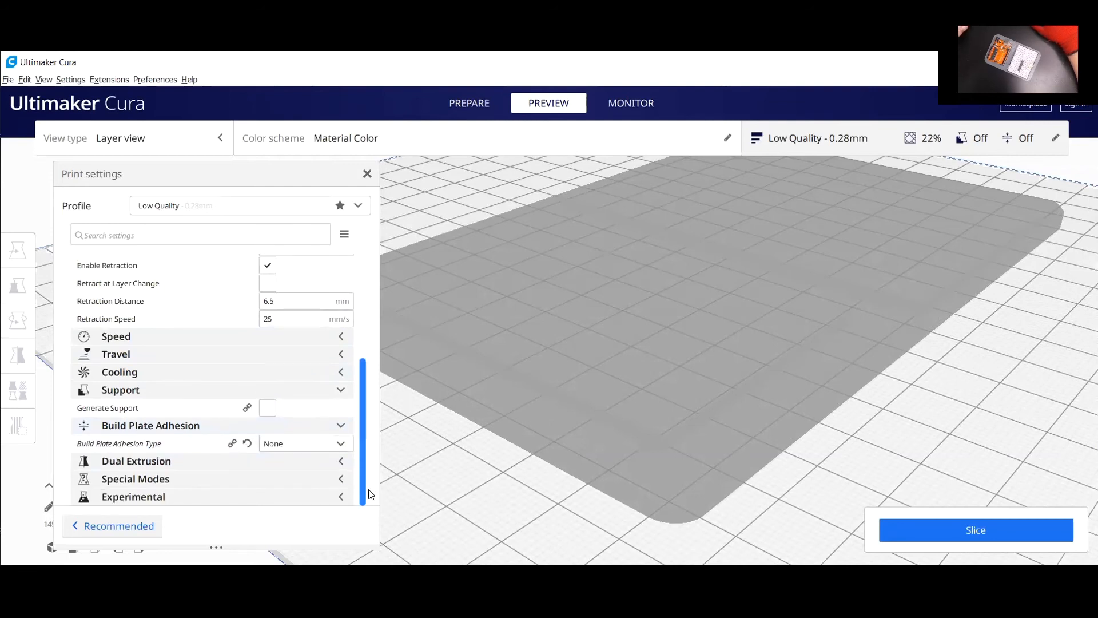
{"action": "left_click", "coordinate": [343, 446]}
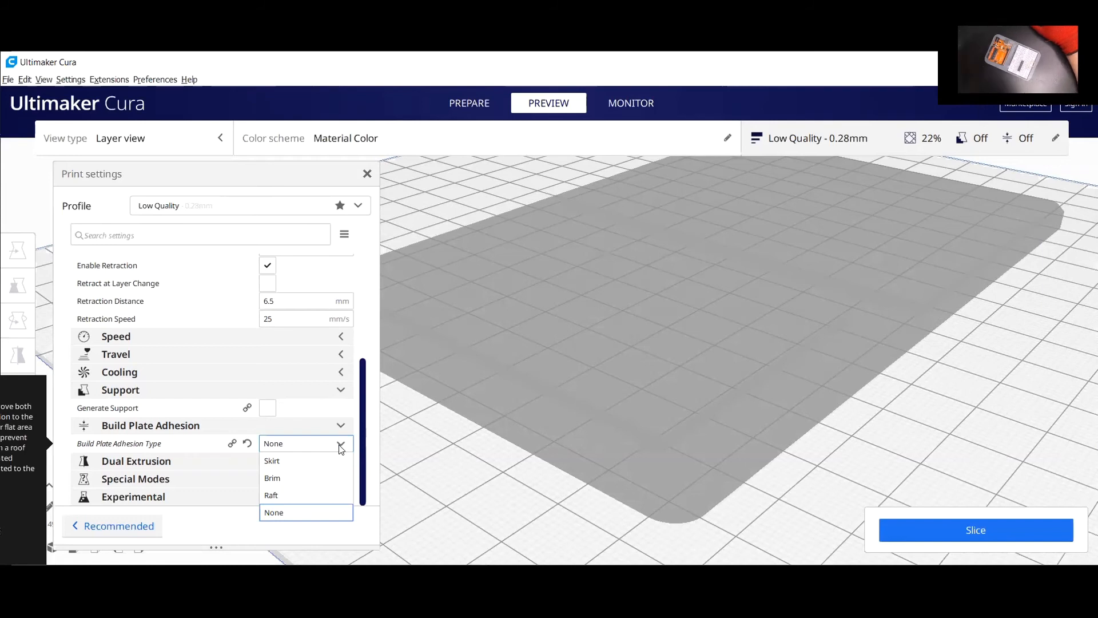
{"action": "left_click", "coordinate": [309, 449]}
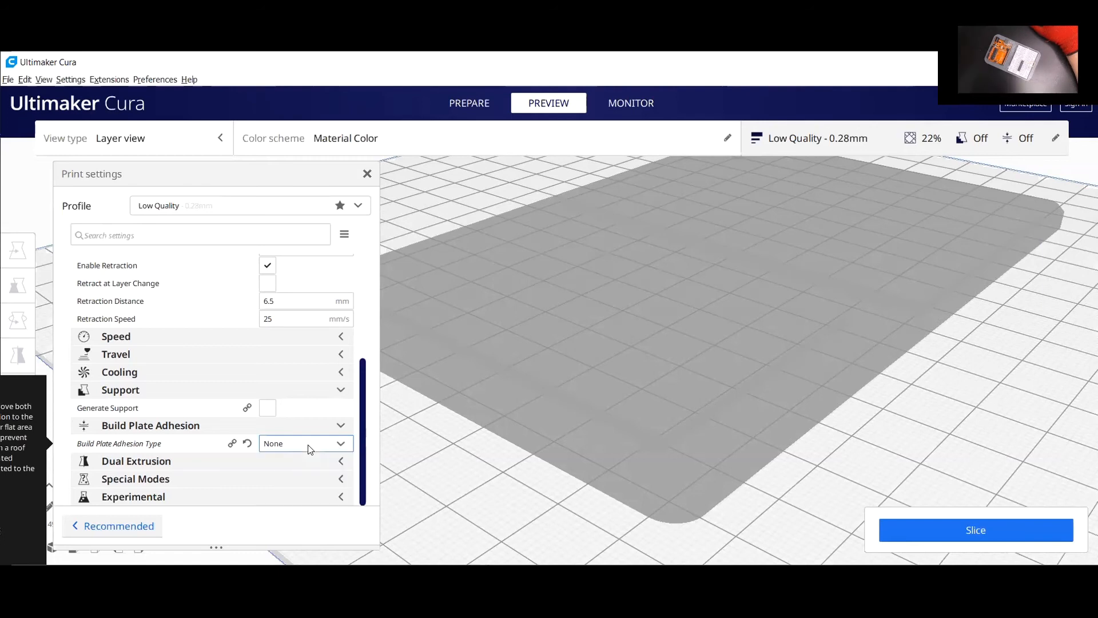
{"action": "left_click", "coordinate": [340, 445]}
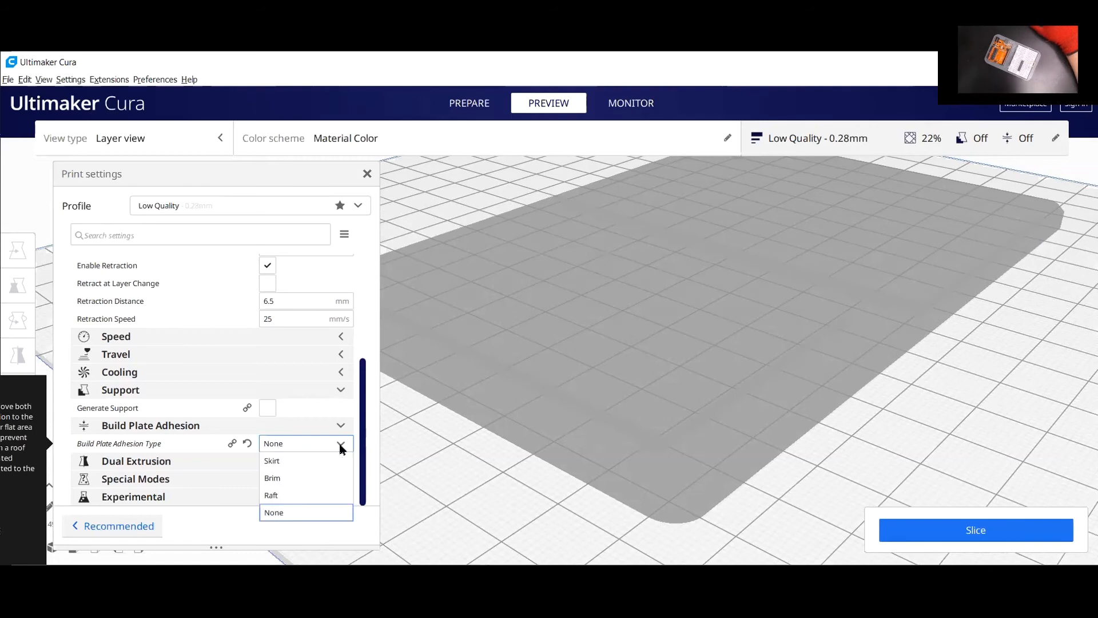
{"action": "left_click", "coordinate": [302, 465]}
{"action": "left_click", "coordinate": [953, 530]}
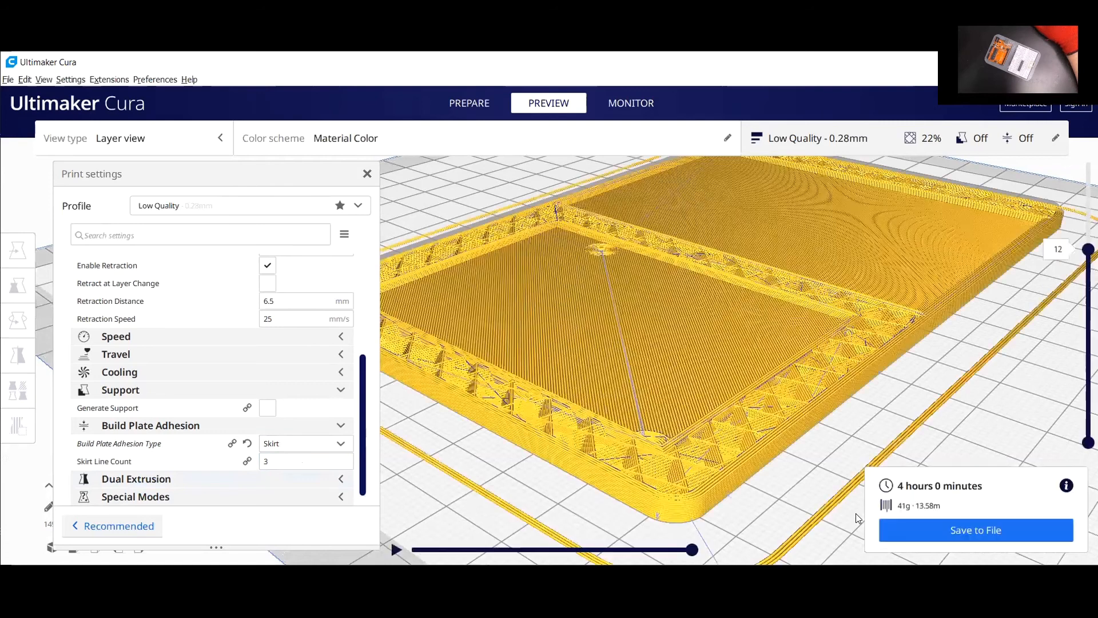
{"action": "scroll", "coordinate": [806, 506], "scroll_direction": "down", "scroll_amount": 1}
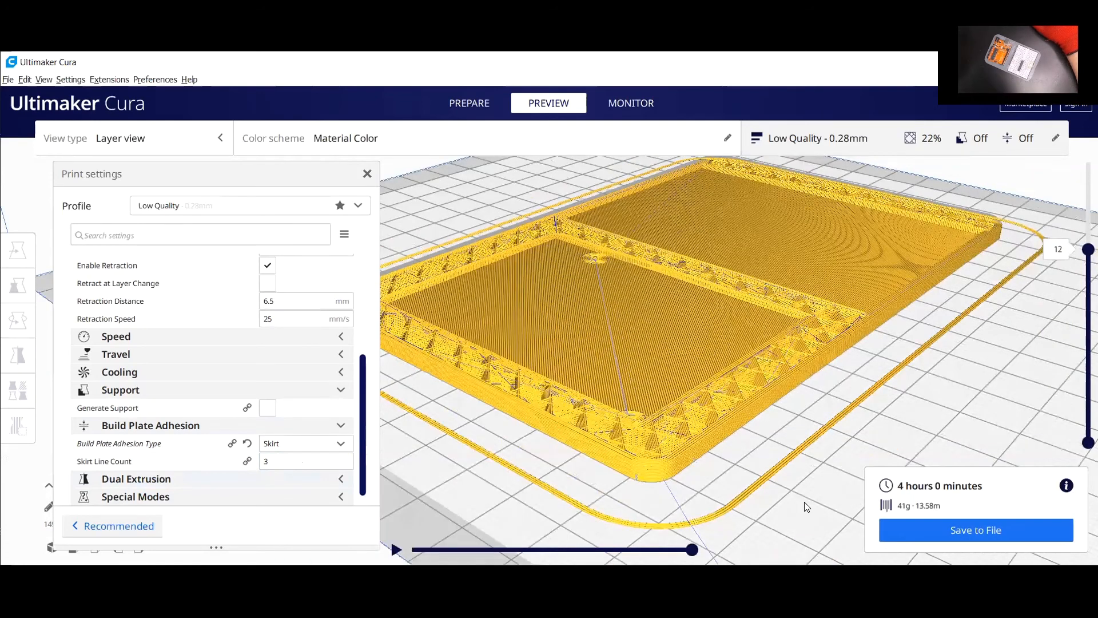
Set the build plate adhesion type to Brim, reslice, and compare all layers of the board with the unsliced model.
{"action": "scroll", "coordinate": [815, 507], "scroll_direction": "down", "scroll_amount": 1}
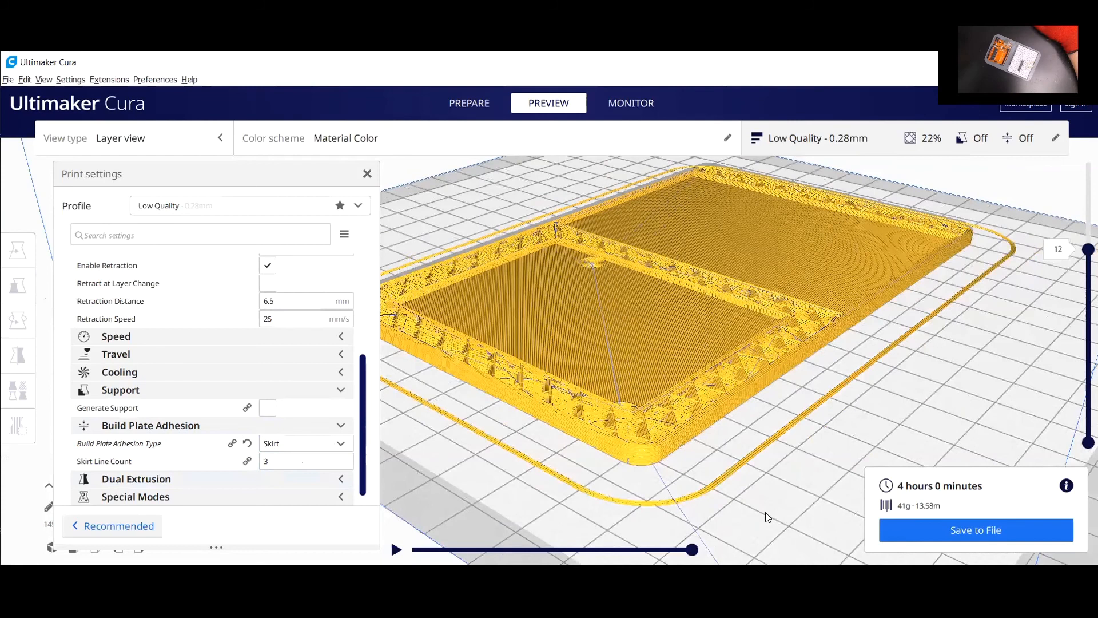
{"action": "scroll", "coordinate": [780, 486], "scroll_direction": "down", "scroll_amount": 1}
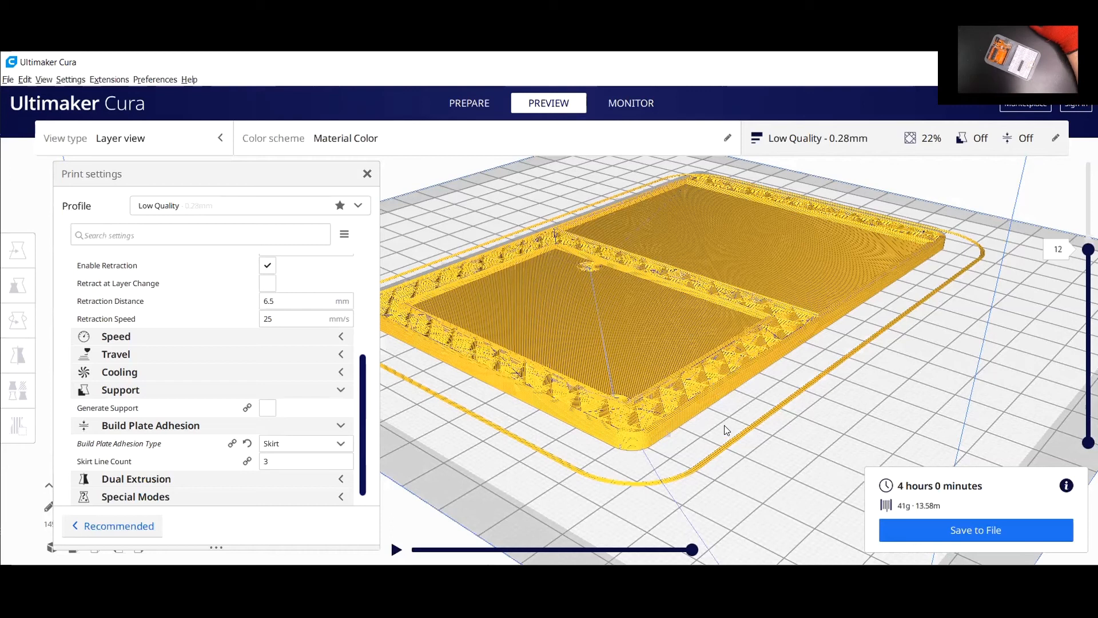
{"action": "left_click", "coordinate": [341, 444]}
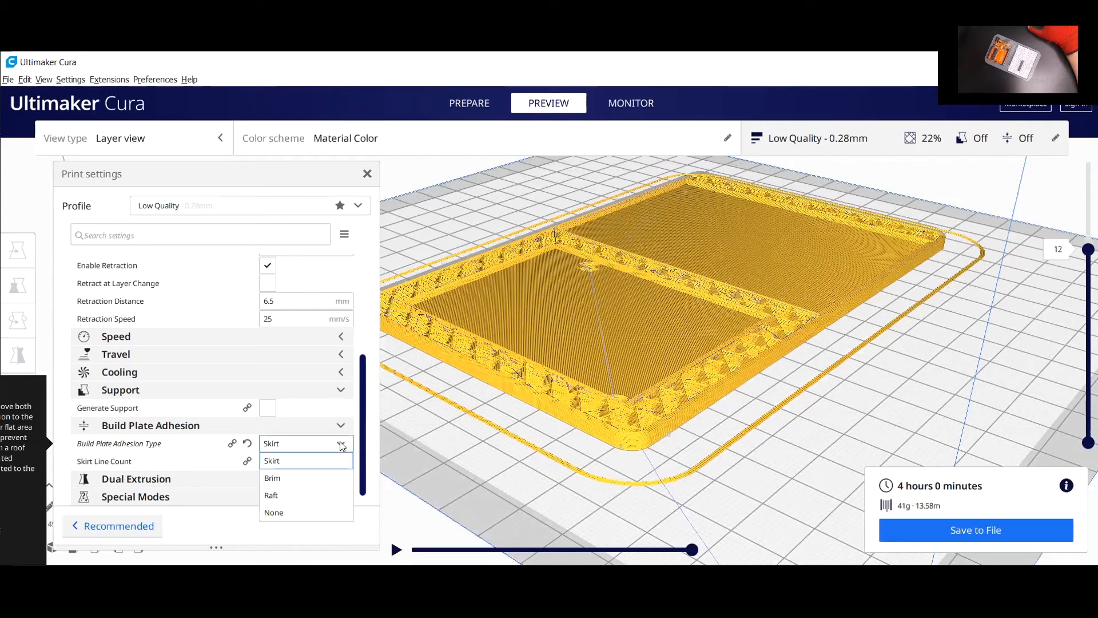
{"action": "left_click", "coordinate": [308, 479]}
{"action": "left_click", "coordinate": [915, 535]}
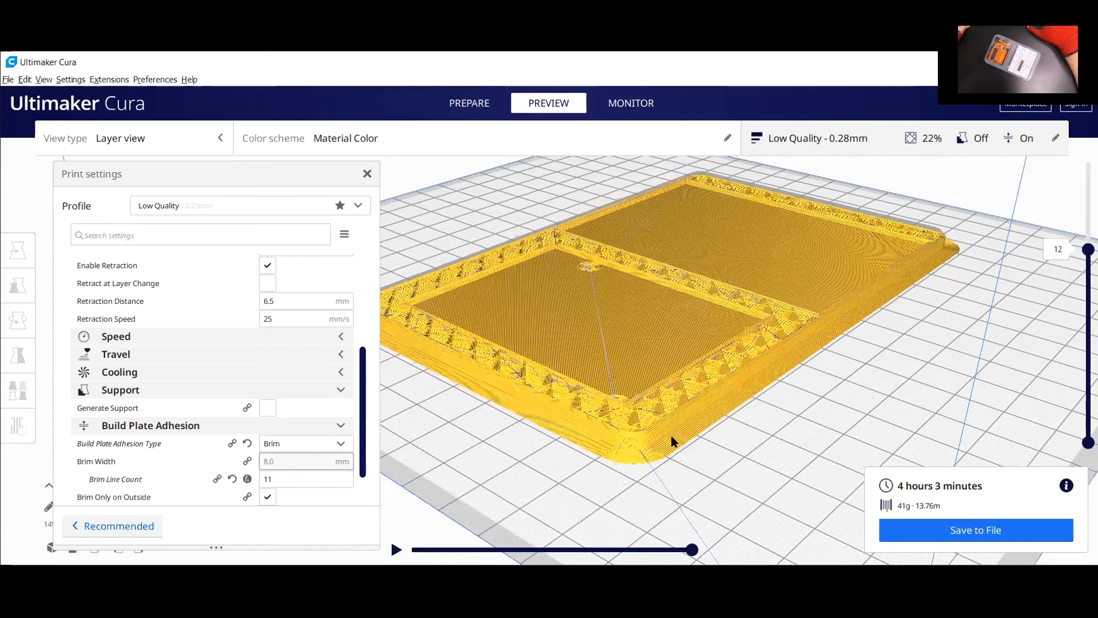
{"action": "left_click_drag", "start_coordinate": [1088, 249], "coordinate": [1088, 159]}
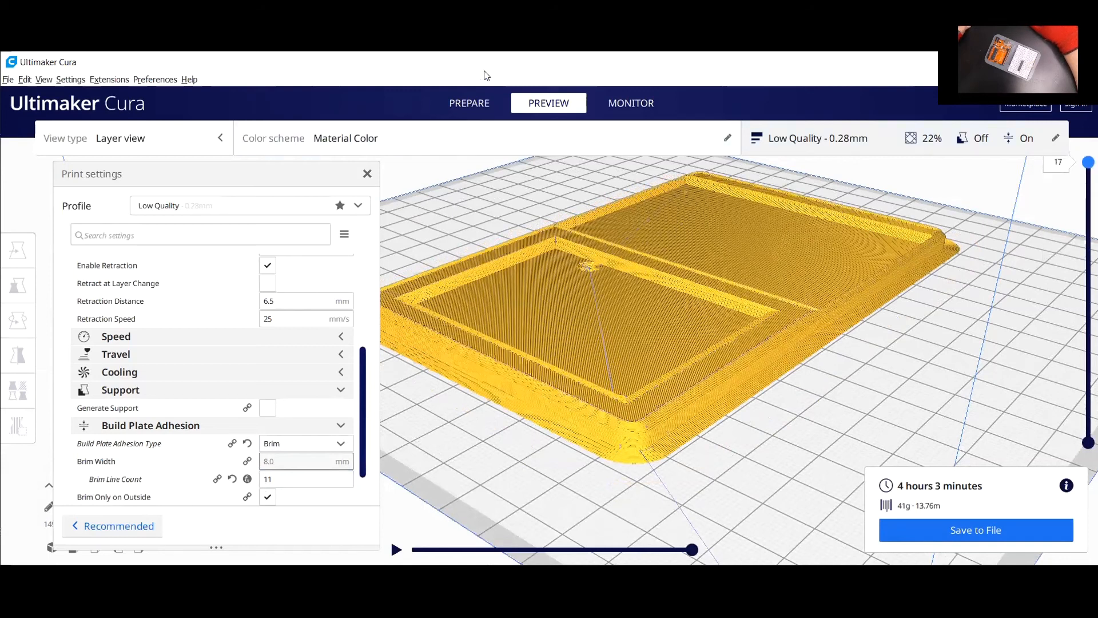
{"action": "left_click", "coordinate": [467, 105]}
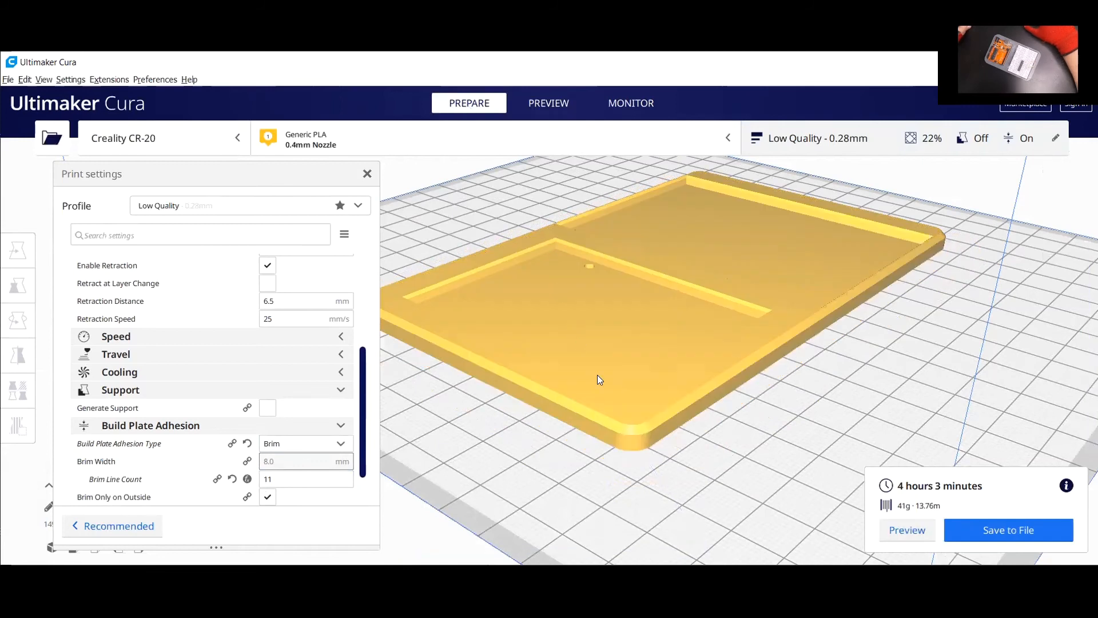
{"action": "left_click", "coordinate": [549, 103]}
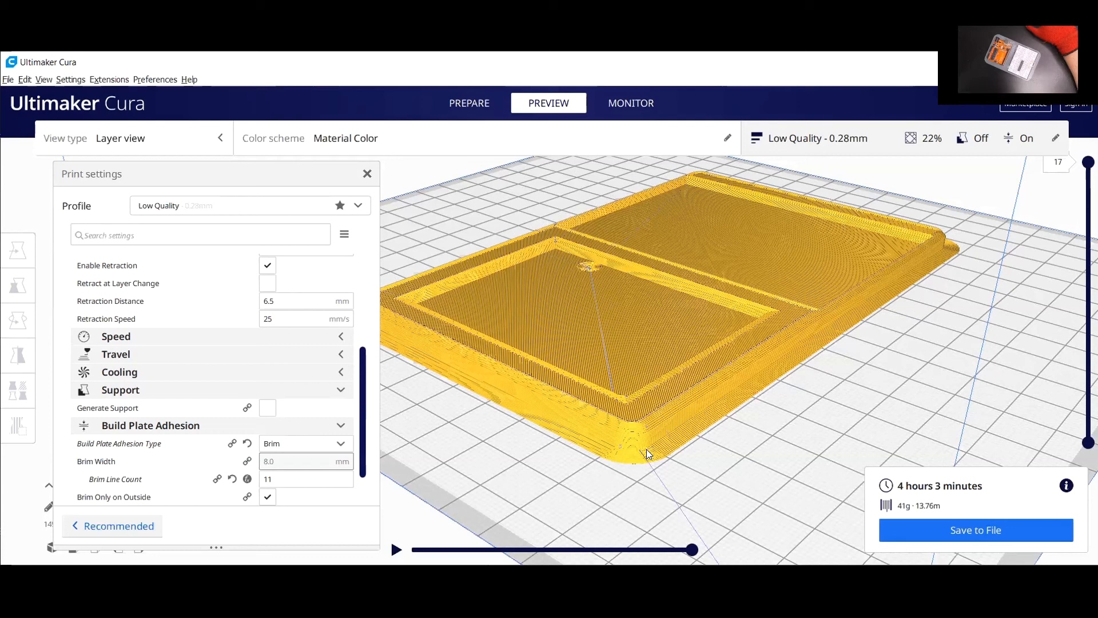
Try brim line counts of 44 and 88 with a reslice for each, and set the count back to 11.
{"action": "double_click", "coordinate": [287, 475]}
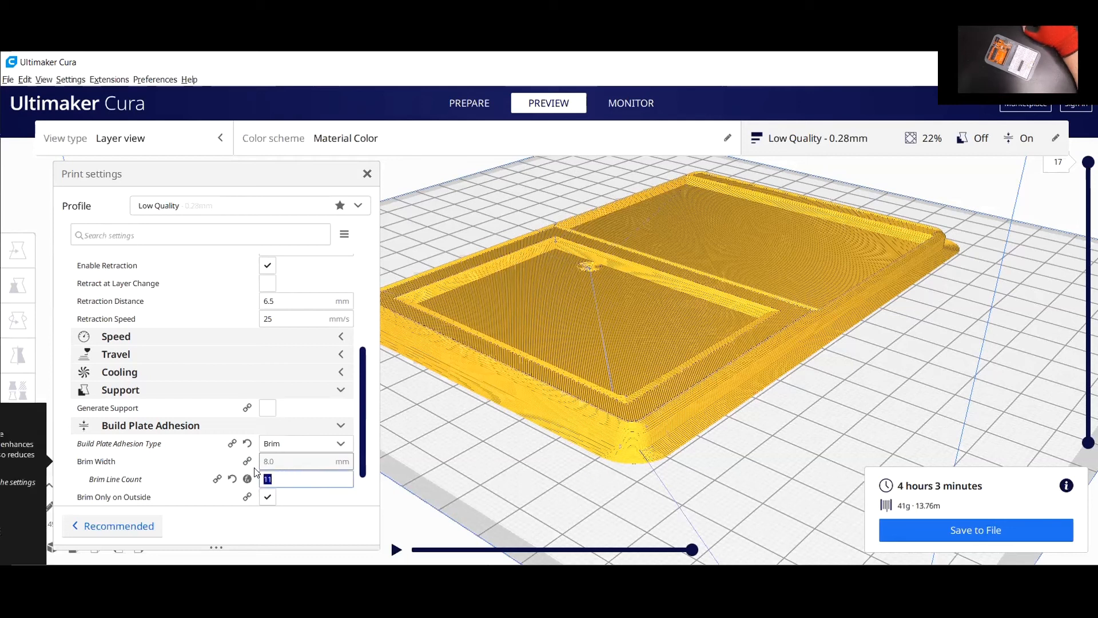
{"action": "type", "text": "44"}
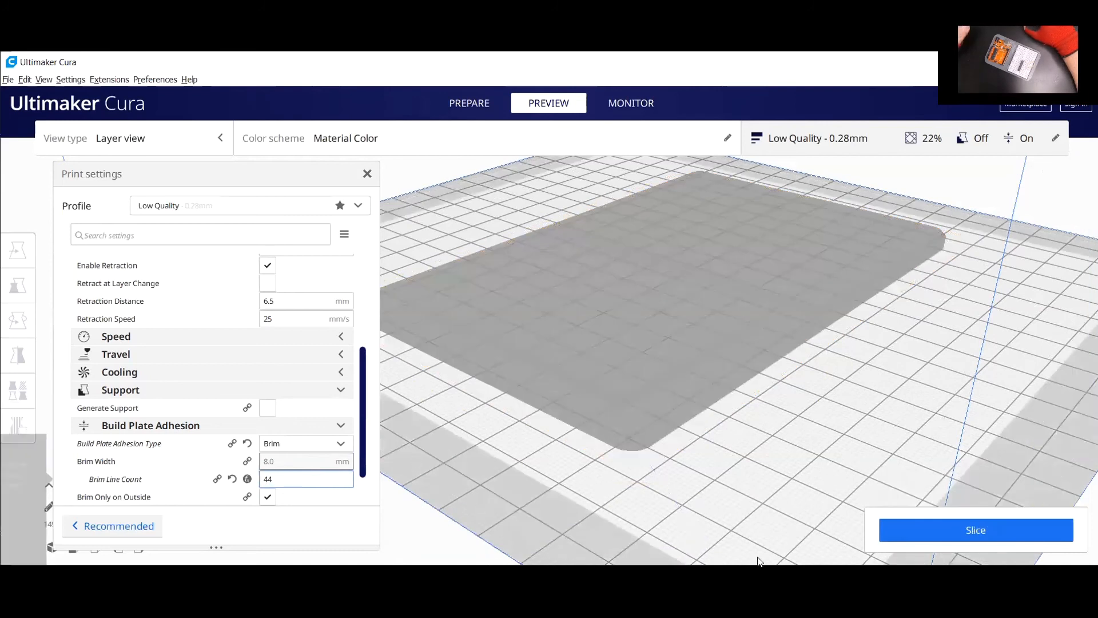
{"action": "left_click", "coordinate": [947, 530]}
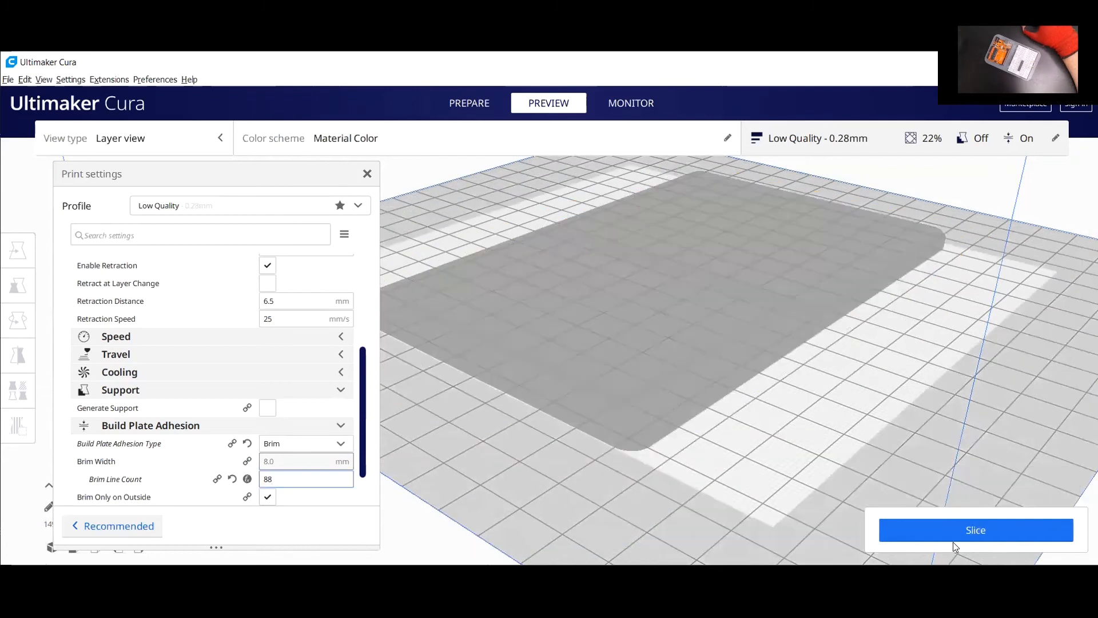
{"action": "left_click", "coordinate": [956, 540]}
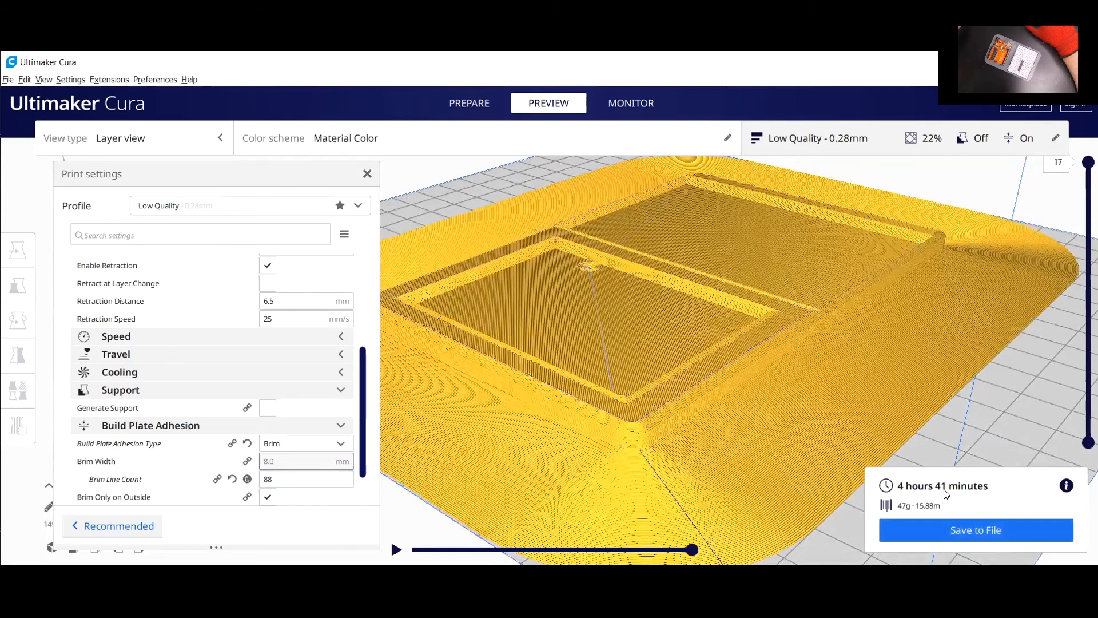
{"action": "double_click", "coordinate": [272, 479]}
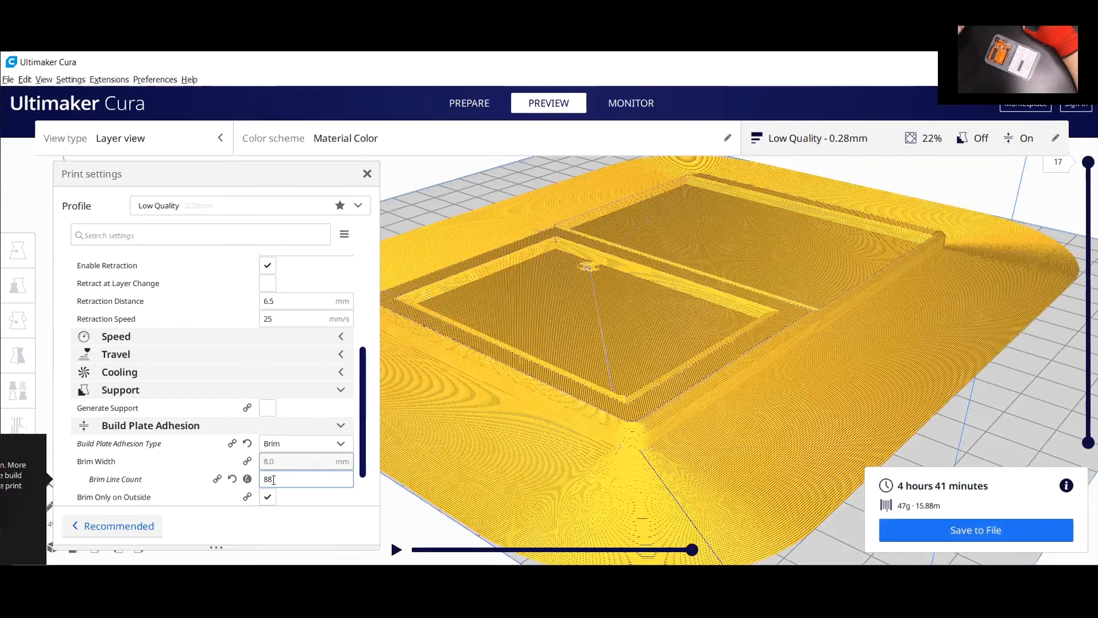
{"action": "type", "text": "11"}
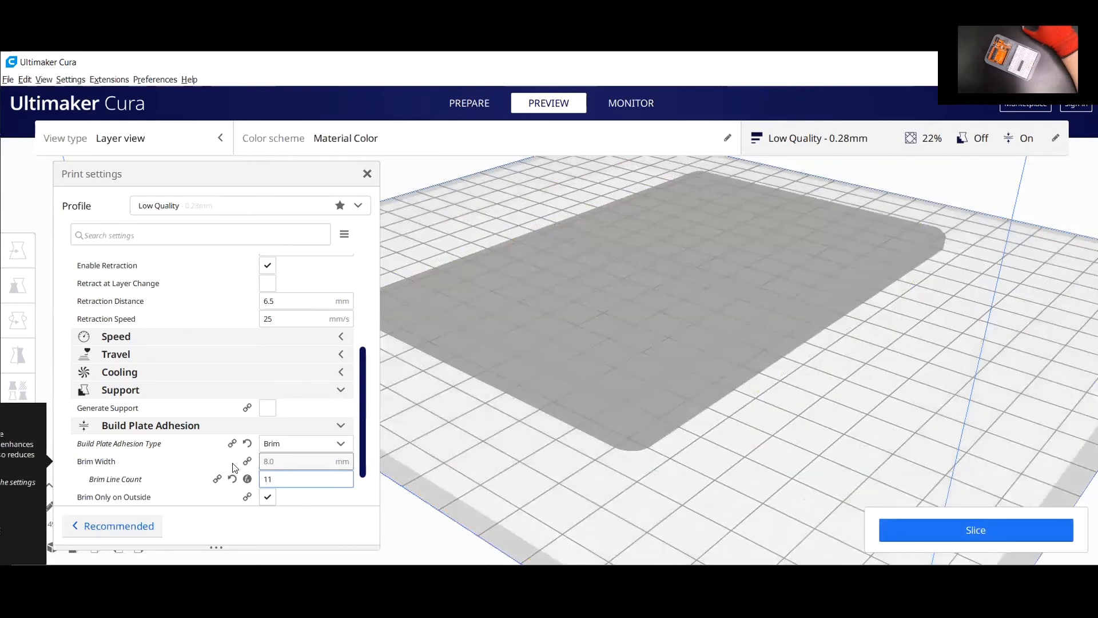
{"action": "left_click", "coordinate": [895, 536]}
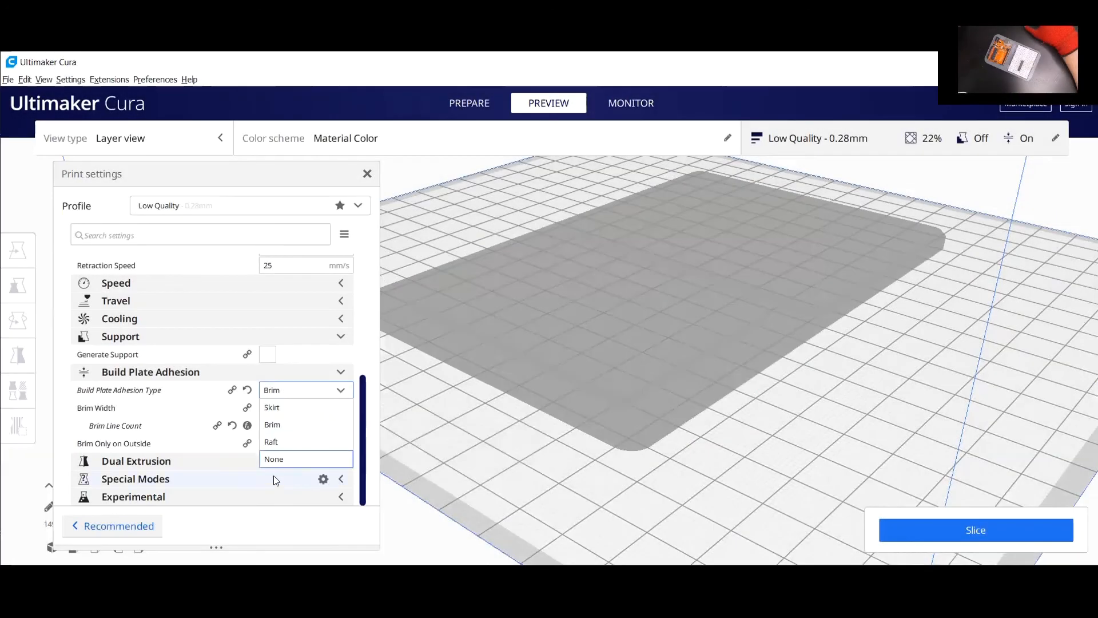
Set the build plate adhesion type to Raft, reslice, and compare the layer preview with the unsliced board.
{"action": "left_click", "coordinate": [283, 441]}
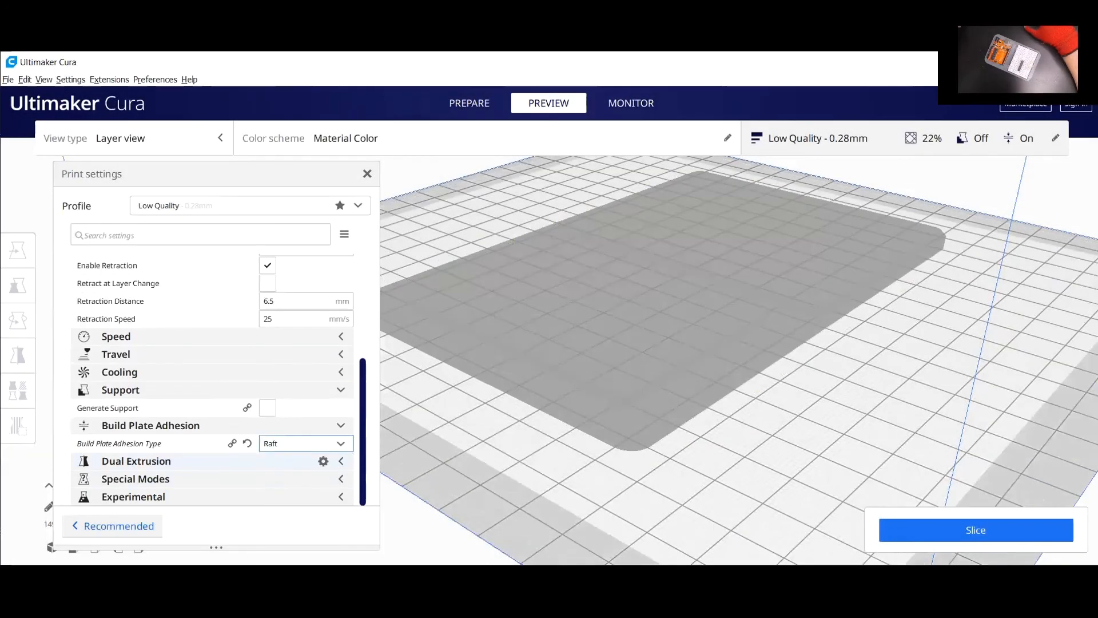
{"action": "left_click", "coordinate": [900, 533]}
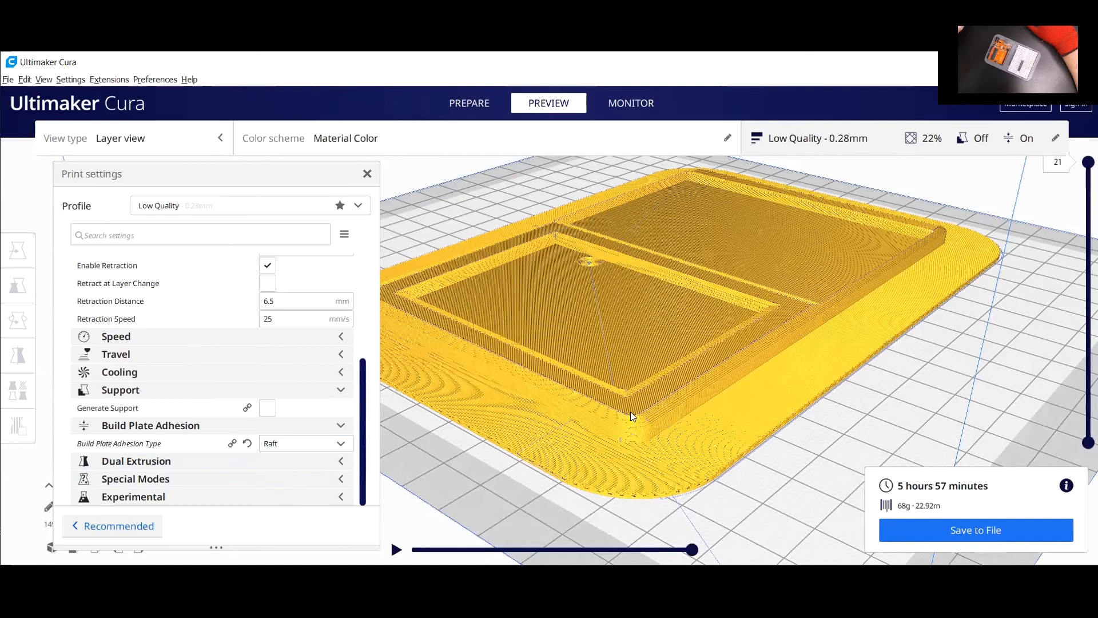
{"action": "left_click", "coordinate": [471, 108]}
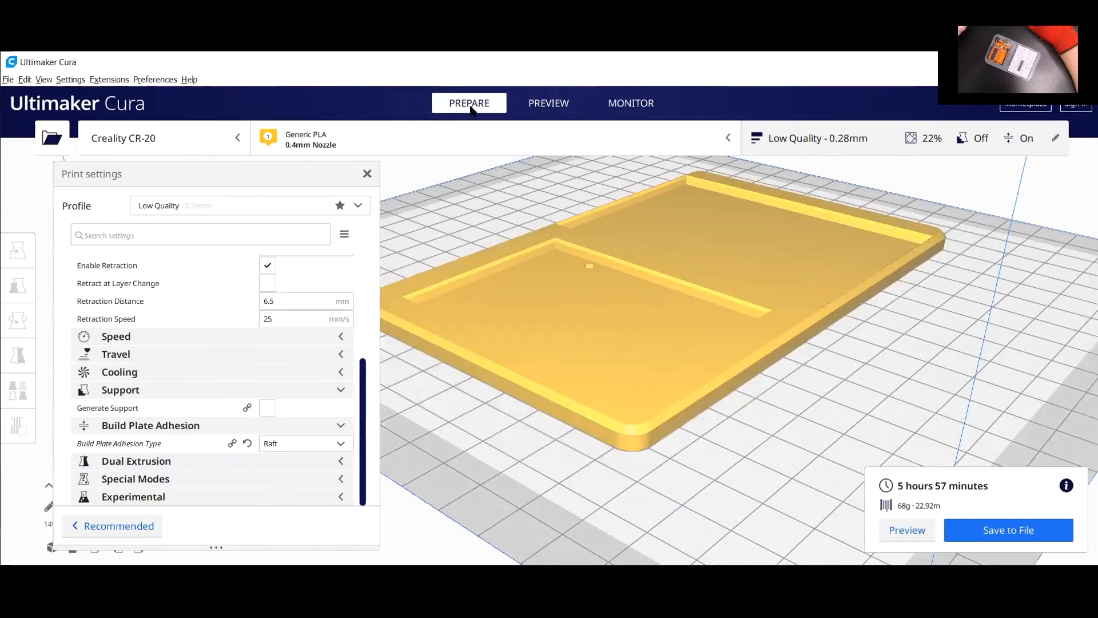
{"action": "left_click", "coordinate": [535, 104]}
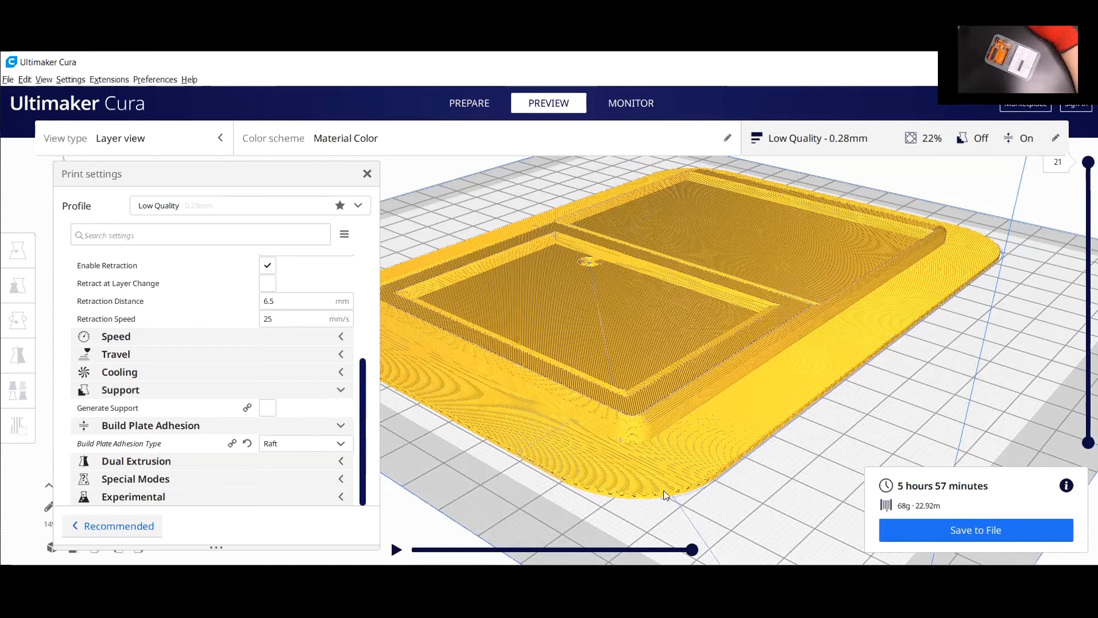
Set the build plate adhesion type to None, reslice the board, and compare the solid model with its layer preview.
{"action": "left_click", "coordinate": [341, 444]}
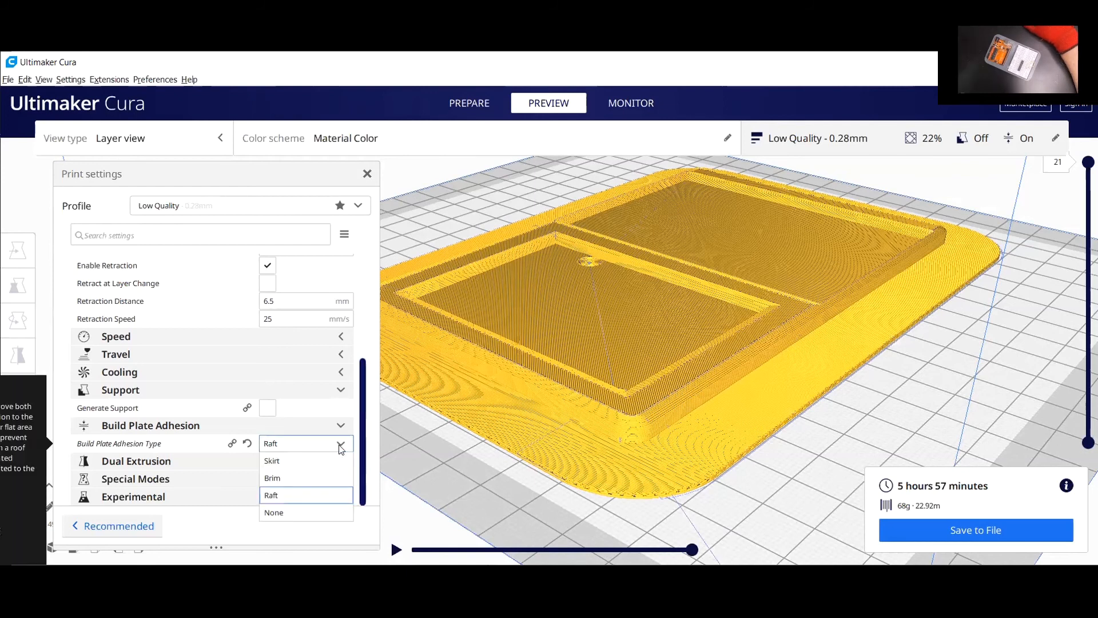
{"action": "left_click", "coordinate": [279, 511]}
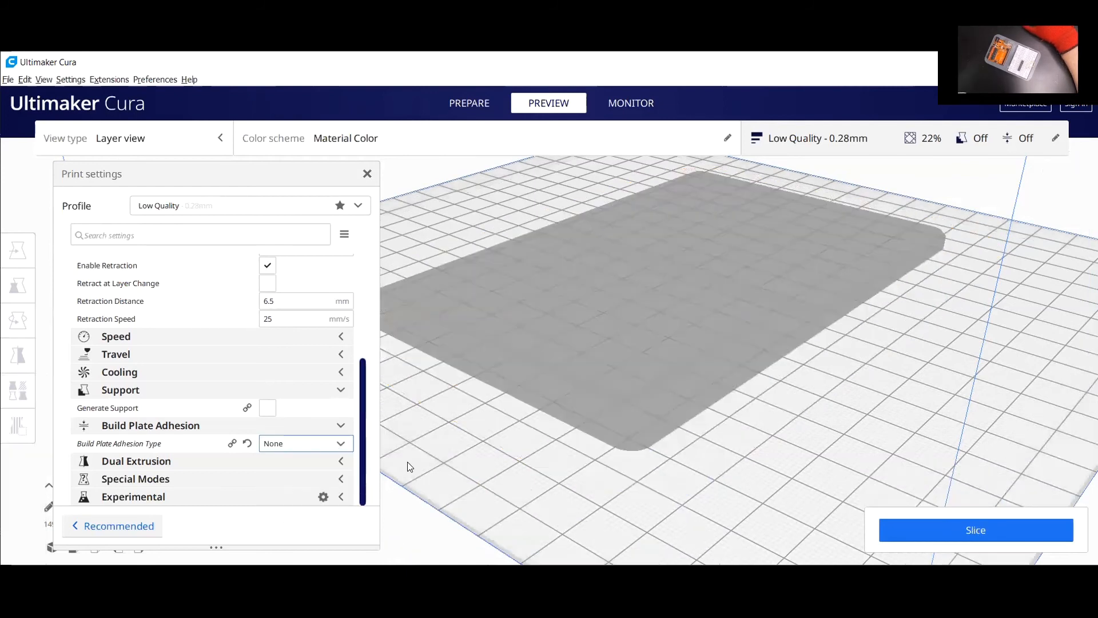
{"action": "left_click", "coordinate": [888, 533]}
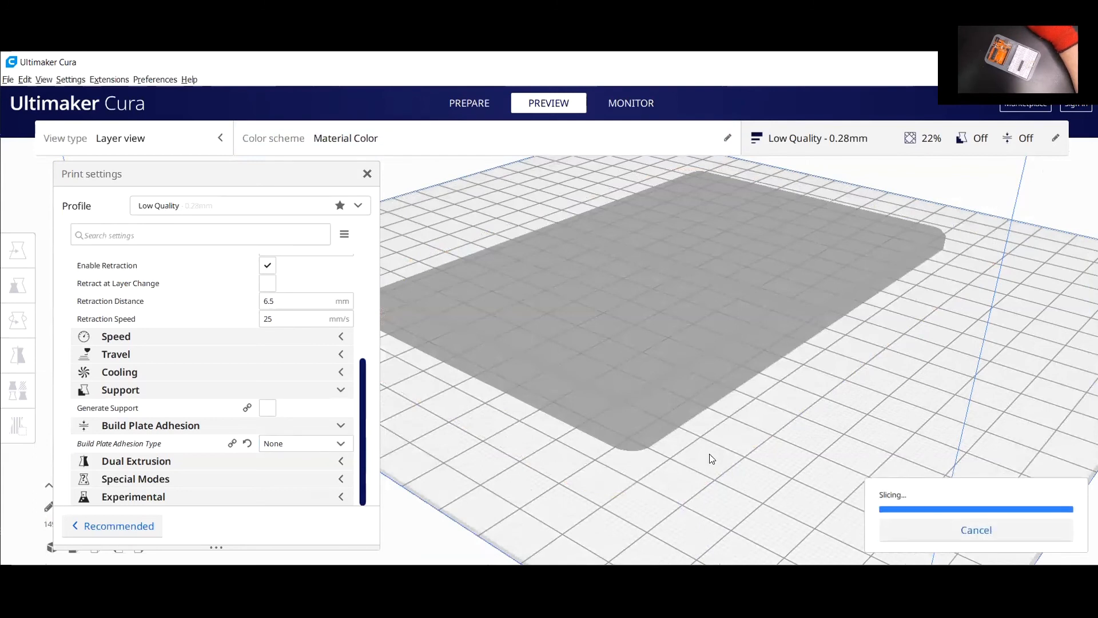
{"action": "left_click", "coordinate": [464, 106]}
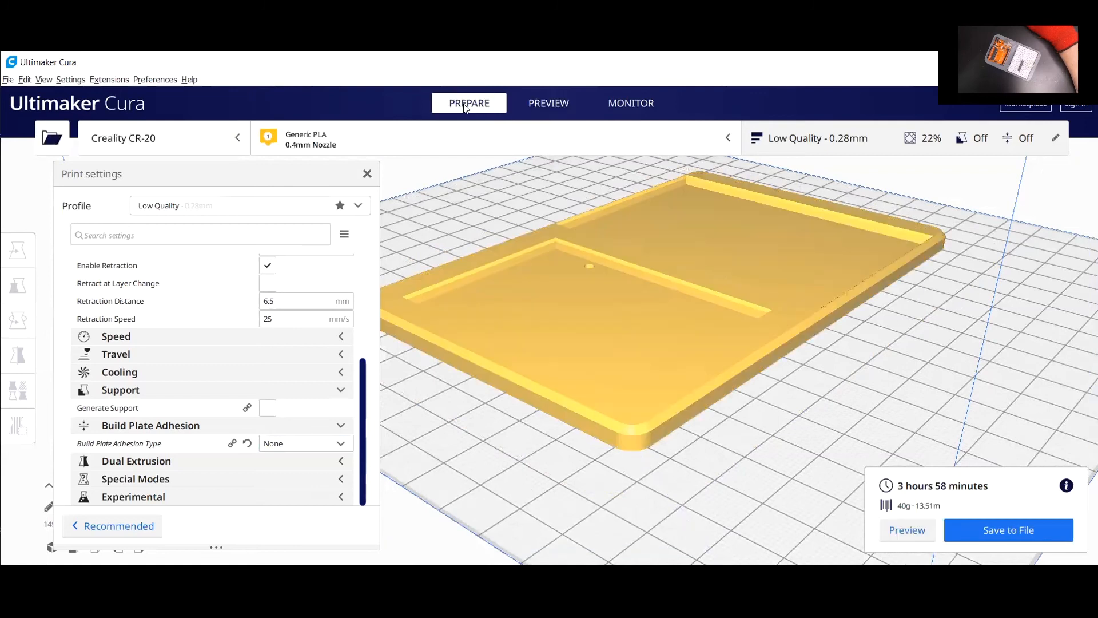
{"action": "left_click", "coordinate": [548, 106]}
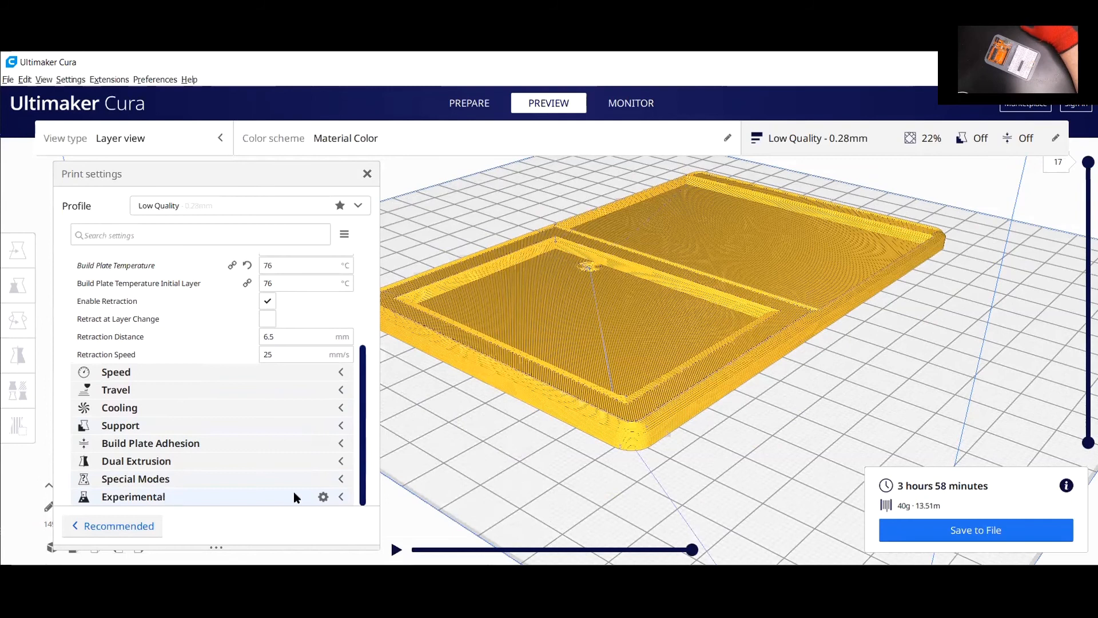
Expand the Experimental settings to review their options, and close the print settings.
{"action": "left_click", "coordinate": [342, 495]}
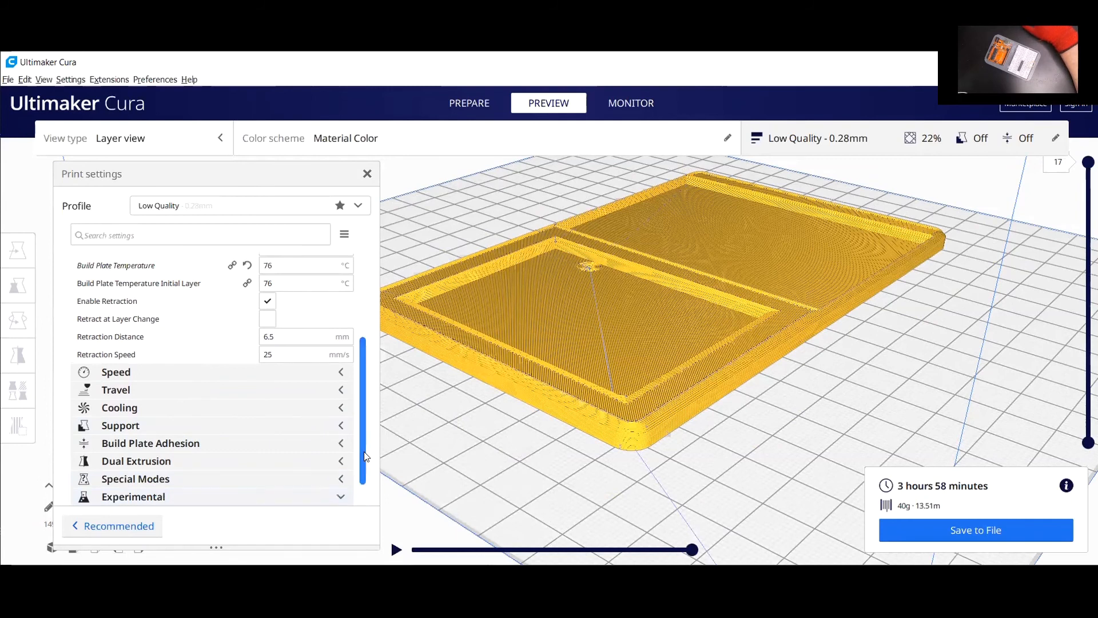
{"action": "scroll", "coordinate": [363, 493], "scroll_direction": "down", "scroll_amount": 2}
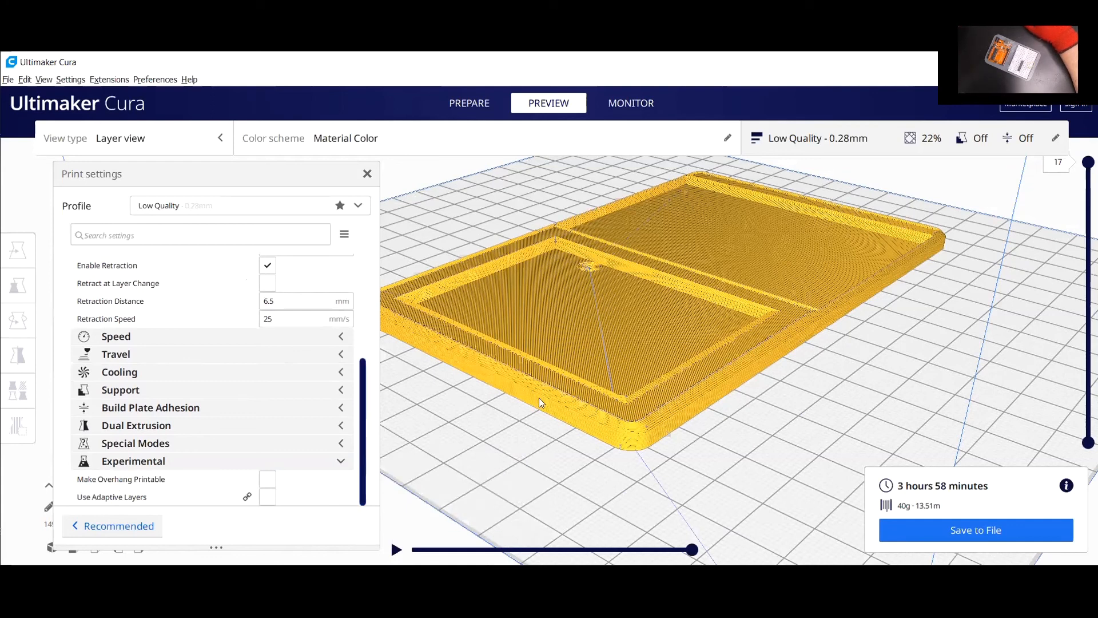
{"action": "left_click", "coordinate": [366, 175]}
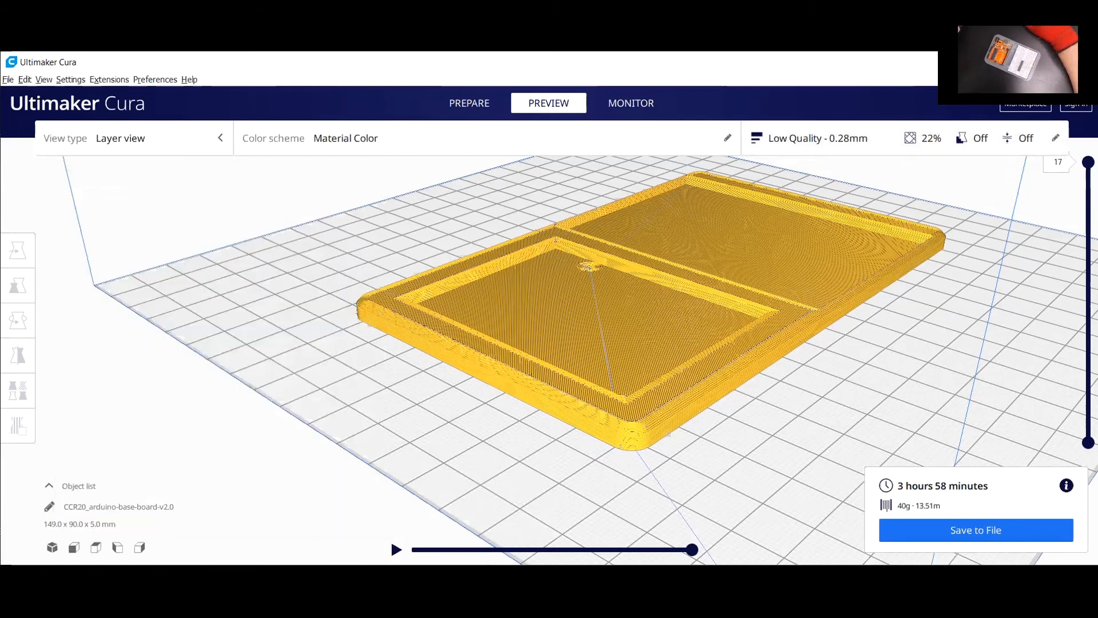
Play the toolpath simulation of the board at layer 17 and at layer 9.
{"action": "mouse_move", "coordinate": [1089, 162]}
{"action": "left_mouse_down"}
{"action": "mouse_move", "coordinate": [1088, 378]}
{"action": "mouse_move", "coordinate": [1069, 450]}
{"action": "mouse_move", "coordinate": [1075, 256]}
{"action": "mouse_move", "coordinate": [1088, 332]}
{"action": "mouse_move", "coordinate": [1089, 161]}
{"action": "left_mouse_up"}
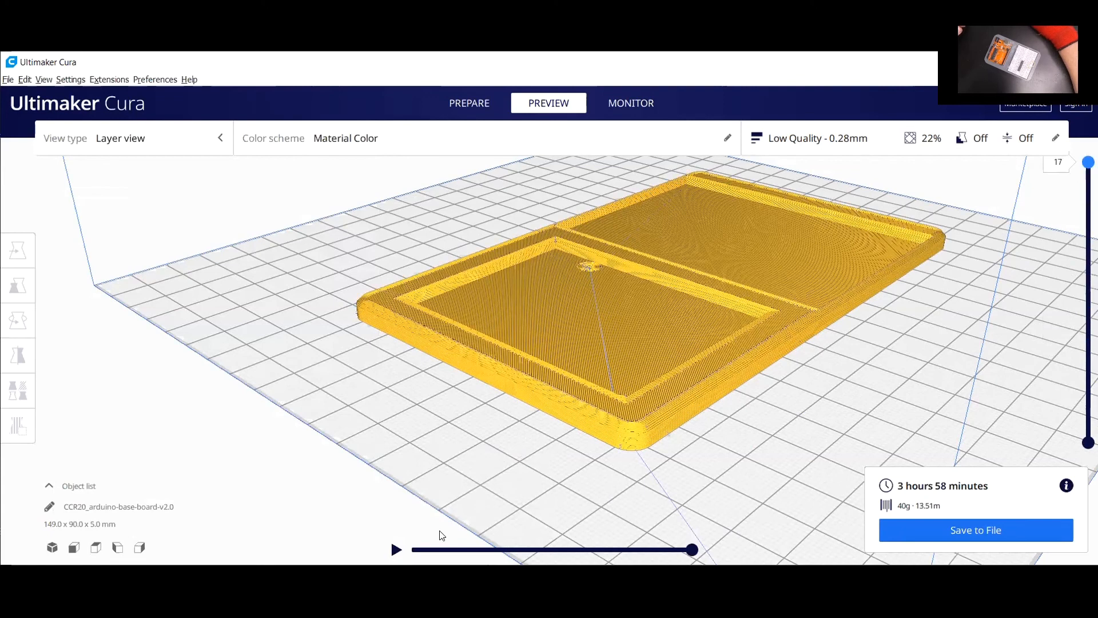
{"action": "left_click", "coordinate": [396, 549]}
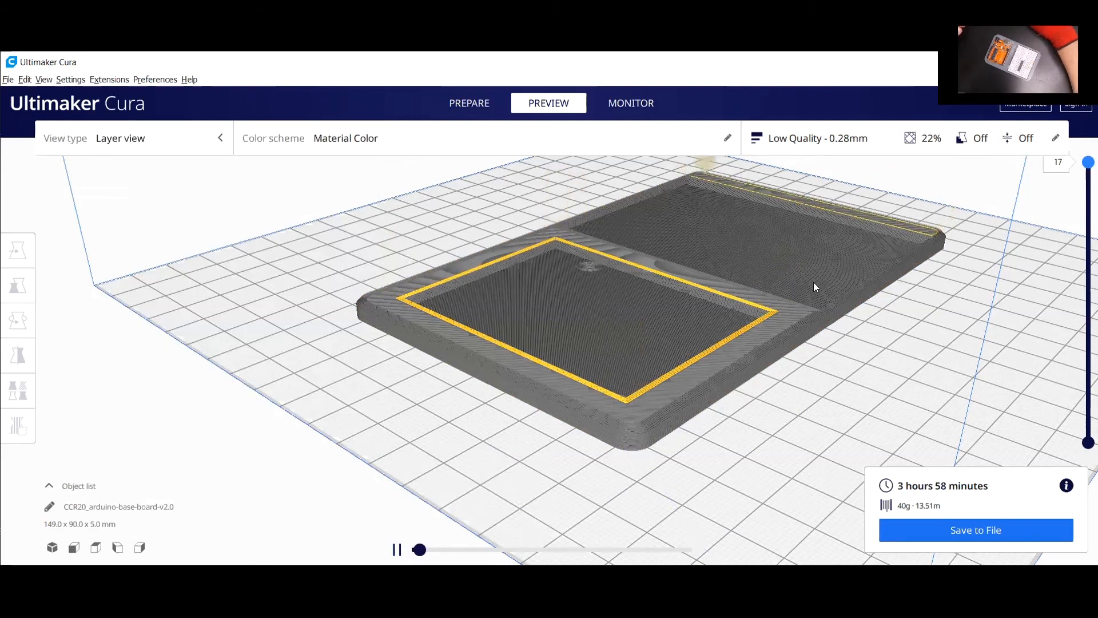
{"action": "left_click_drag", "start_coordinate": [1087, 162], "coordinate": [1088, 293]}
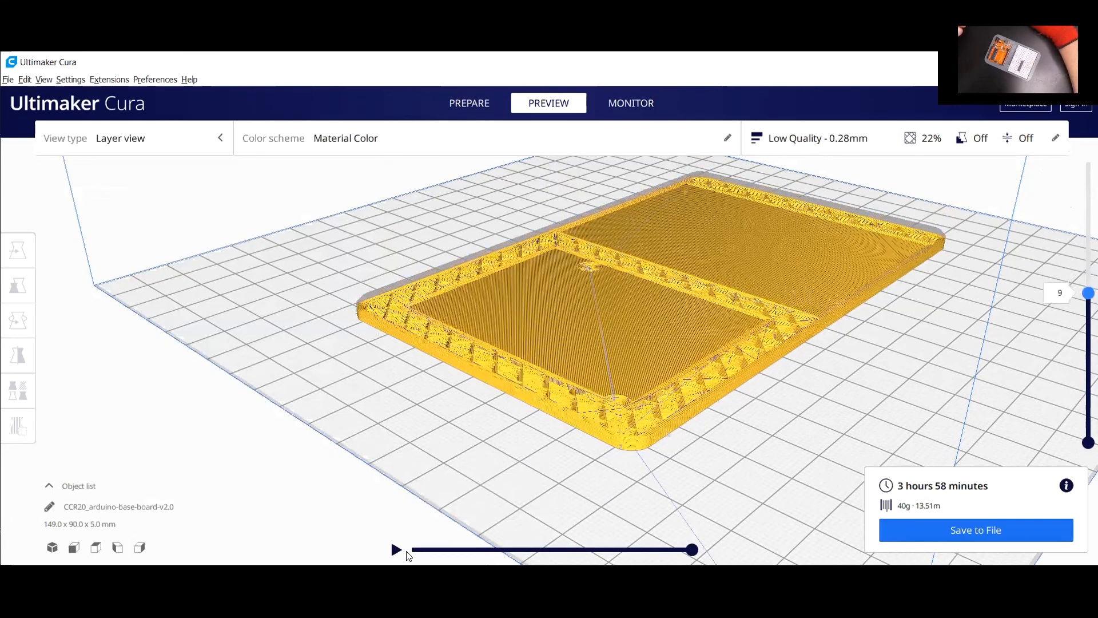
{"action": "left_click", "coordinate": [396, 550]}
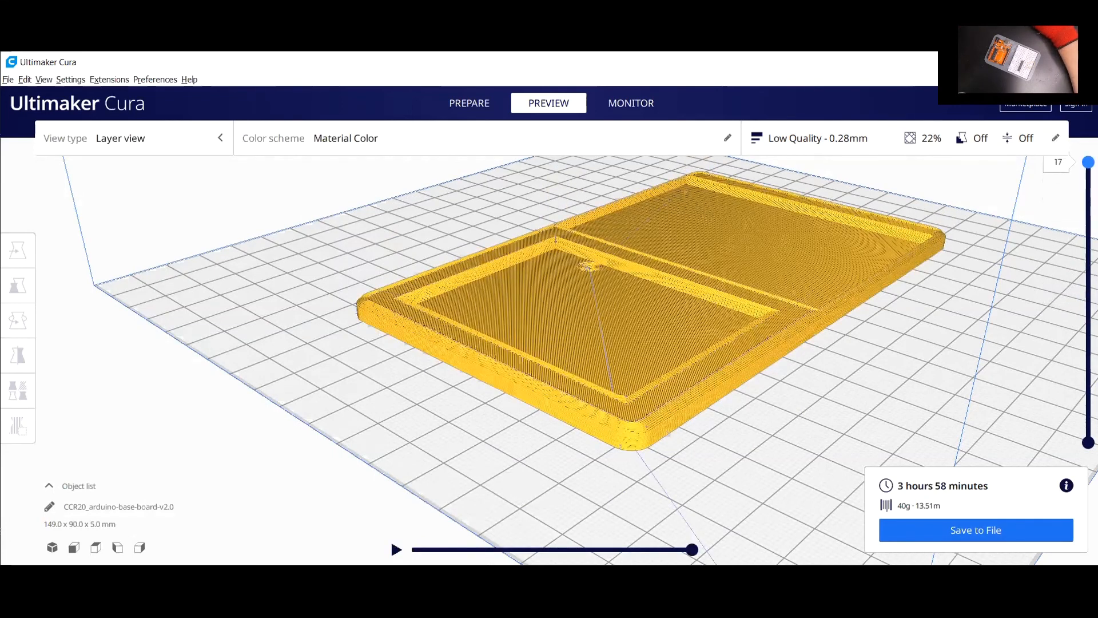
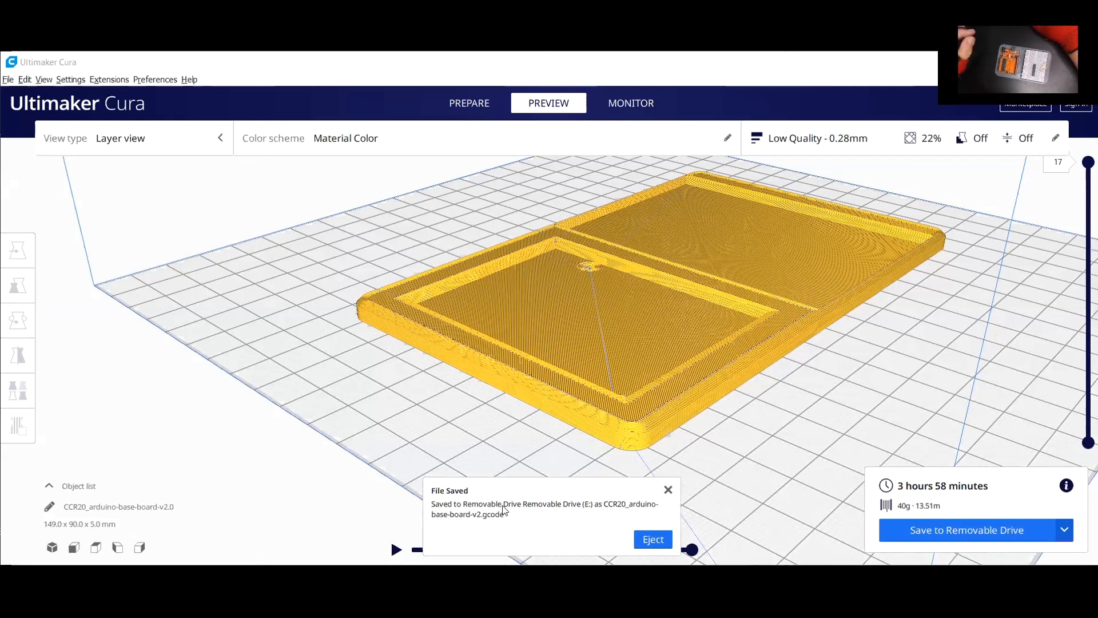
Eject the removable drive that holds the board's saved G-code file.
{"action": "left_click", "coordinate": [652, 539]}
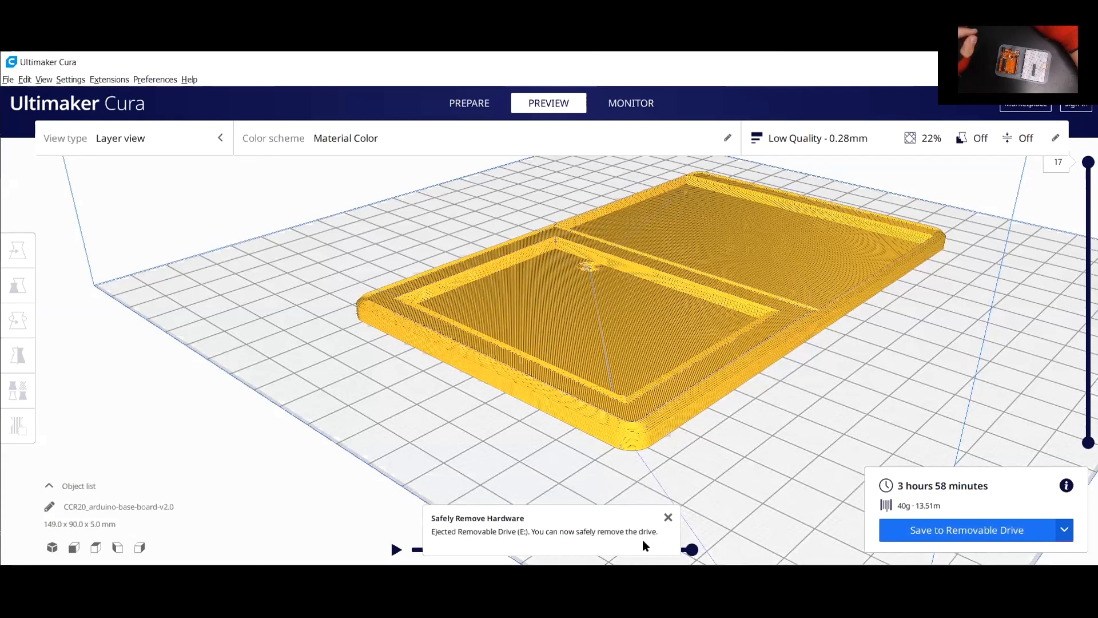